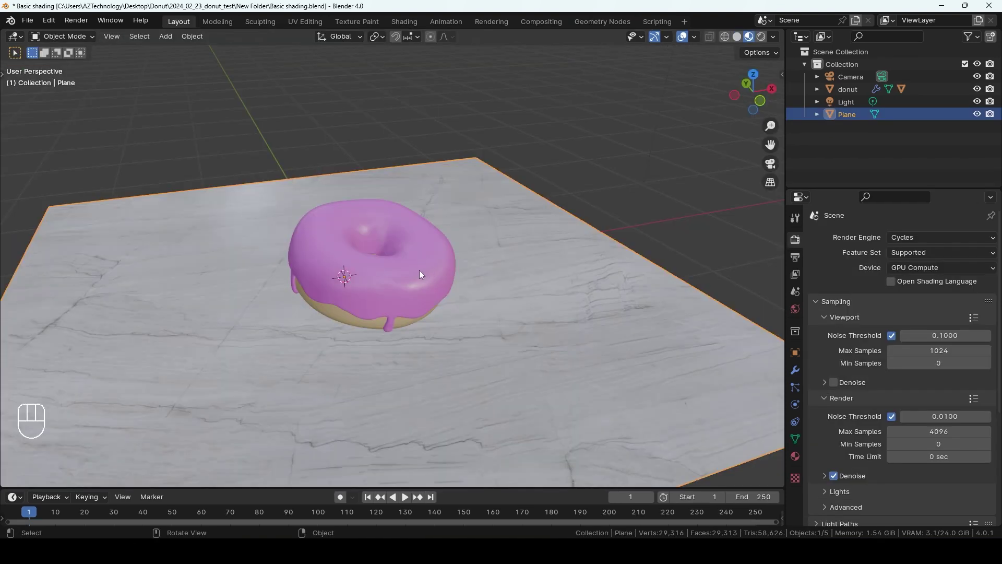
# Select the donut's icing and switch to the Geometry Nodes workspace
pyautogui.moveTo(420, 272); pyautogui.dragTo(436, 256, button='middle')
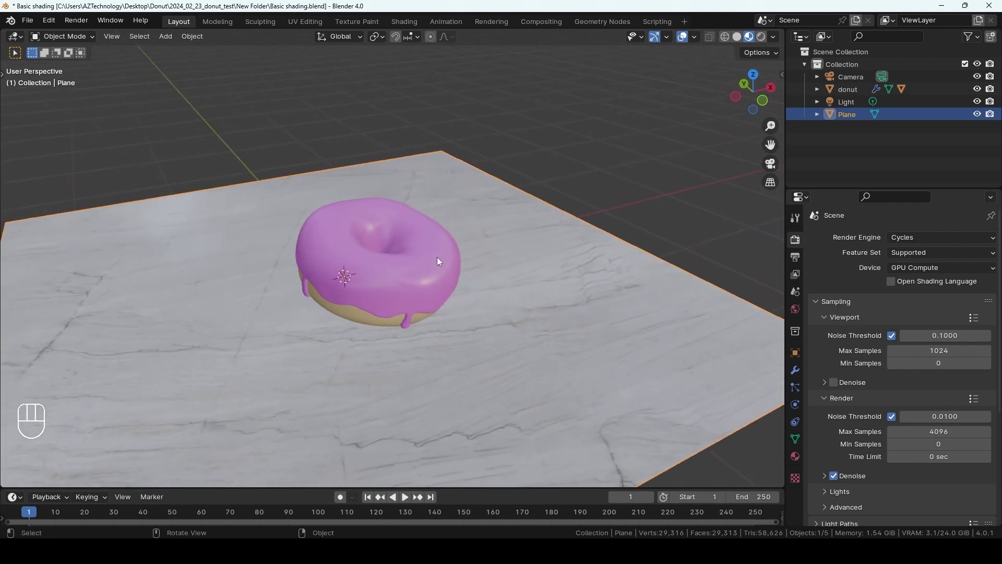
pyautogui.click(409, 228)
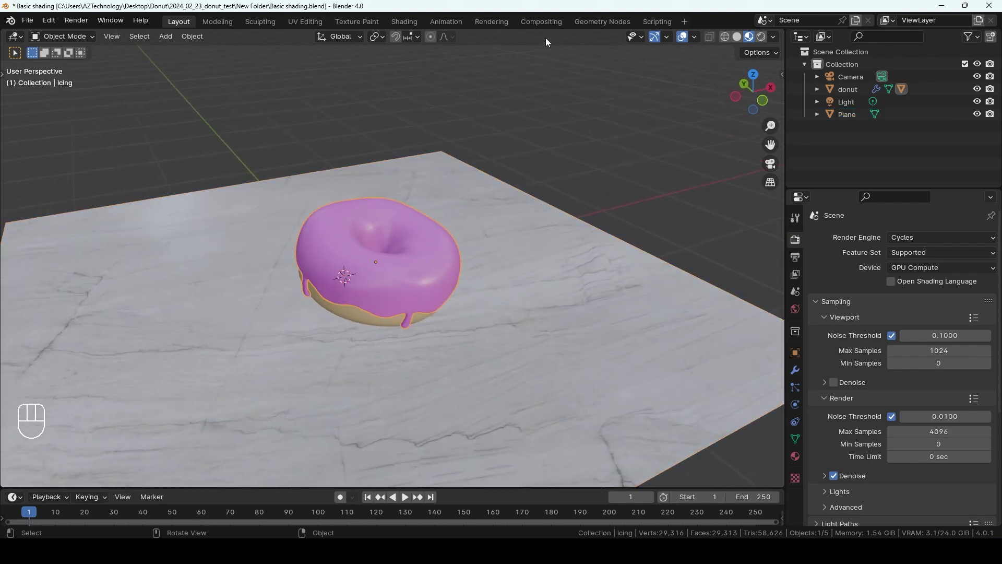
pyautogui.click(603, 23)
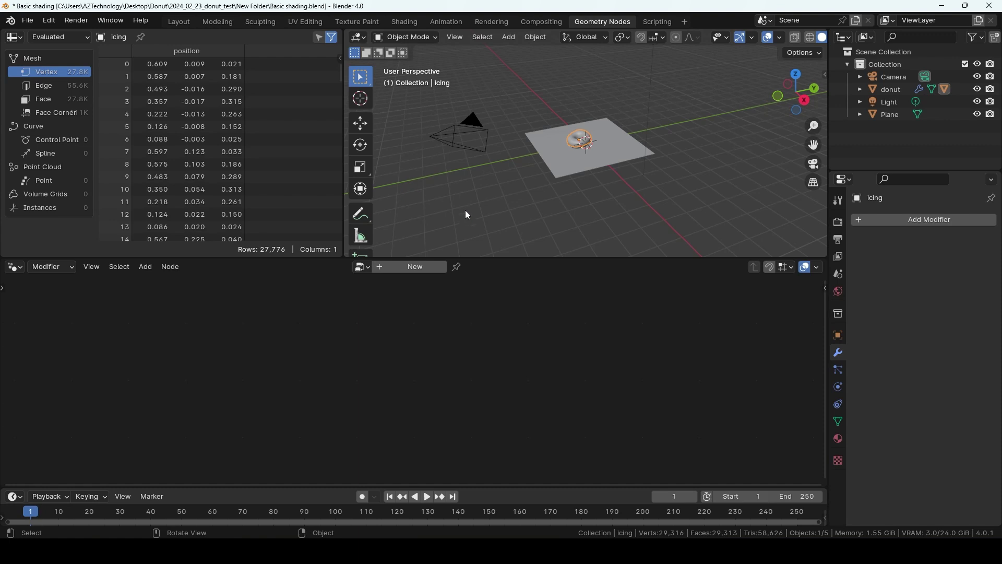
# Join the spreadsheet area with the 3D viewport so the viewport fills the full width above the node editor
pyautogui.rightClick(345, 146)
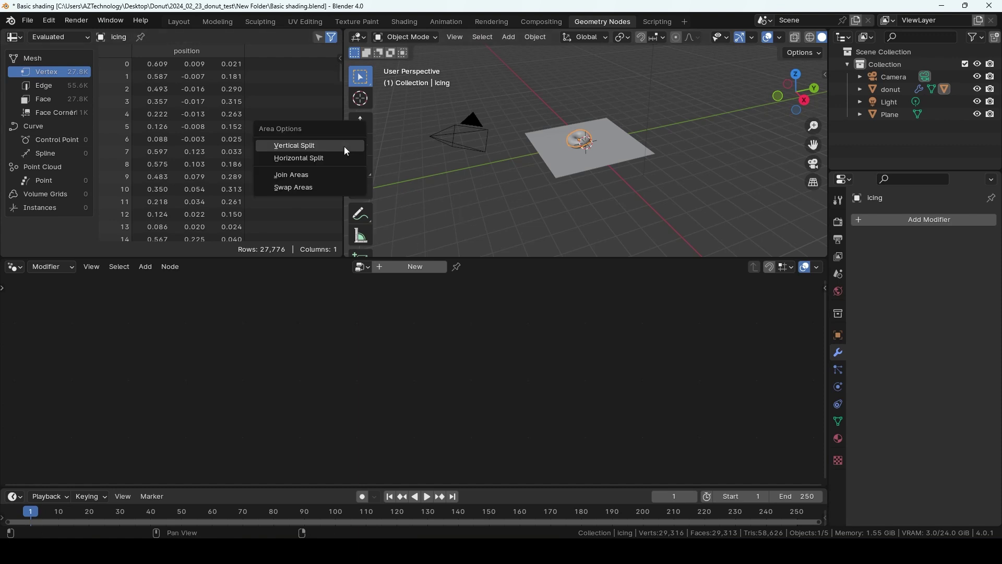
pyautogui.click(323, 177)
pyautogui.click(316, 167)
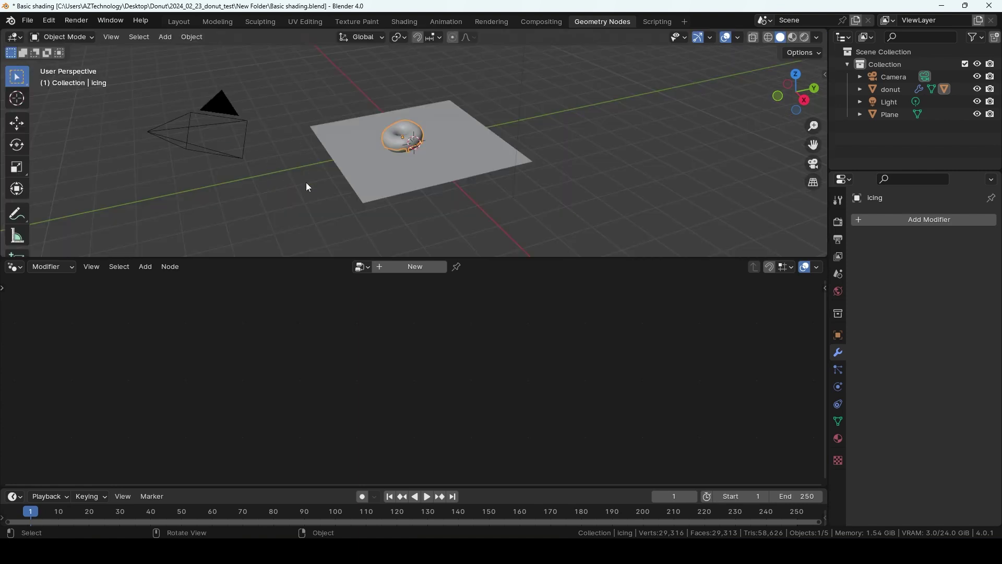
# Create a new geometry node tree on the icing and widen the properties editor
pyautogui.click(437, 263)
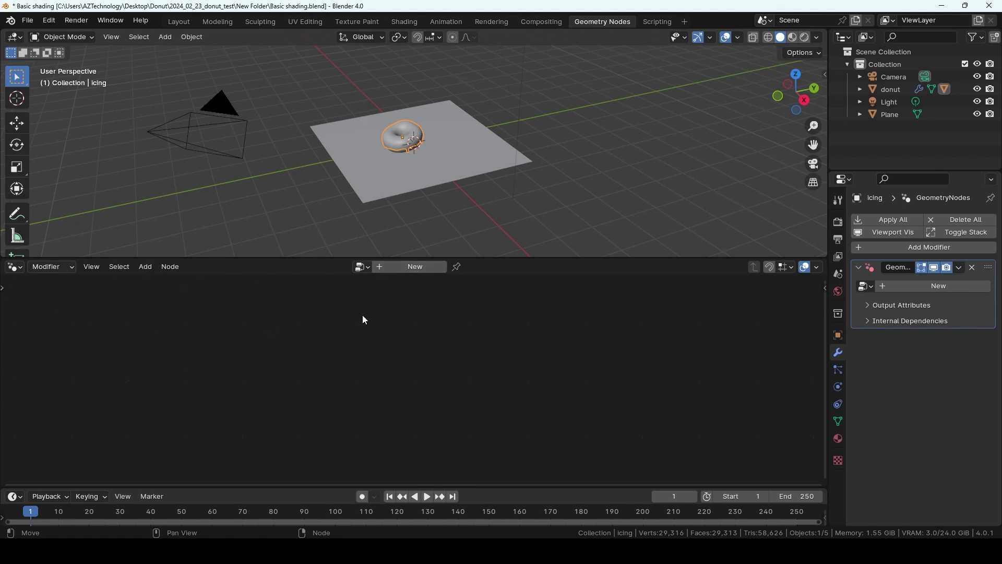
pyautogui.click(417, 267)
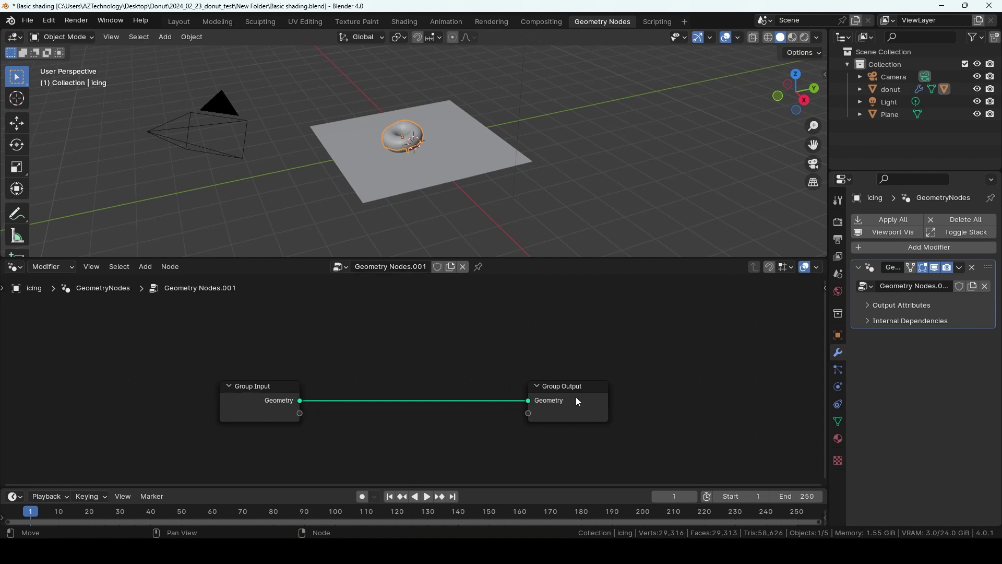
pyautogui.moveTo(580, 402)
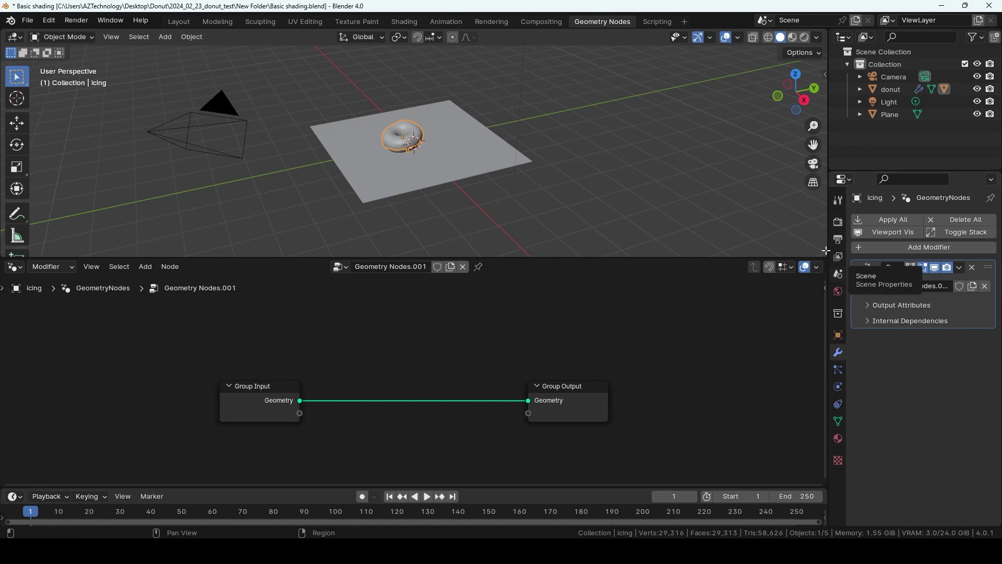
pyautogui.moveTo(828, 266); pyautogui.dragTo(788, 266)
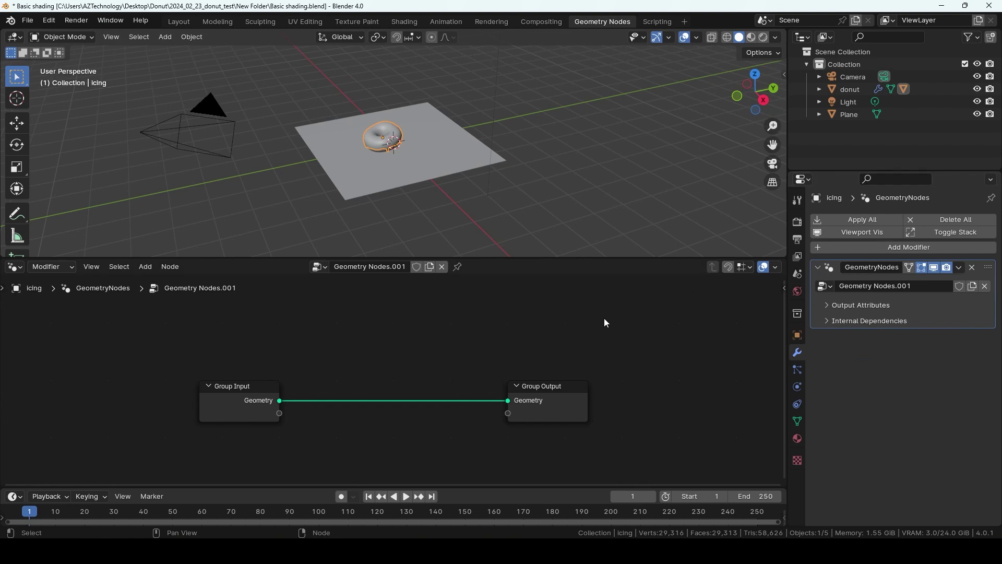
# Insert a Distribute Points on Faces node on the link between Group Input and Group Output
pyautogui.scroll(3, 428, 219)
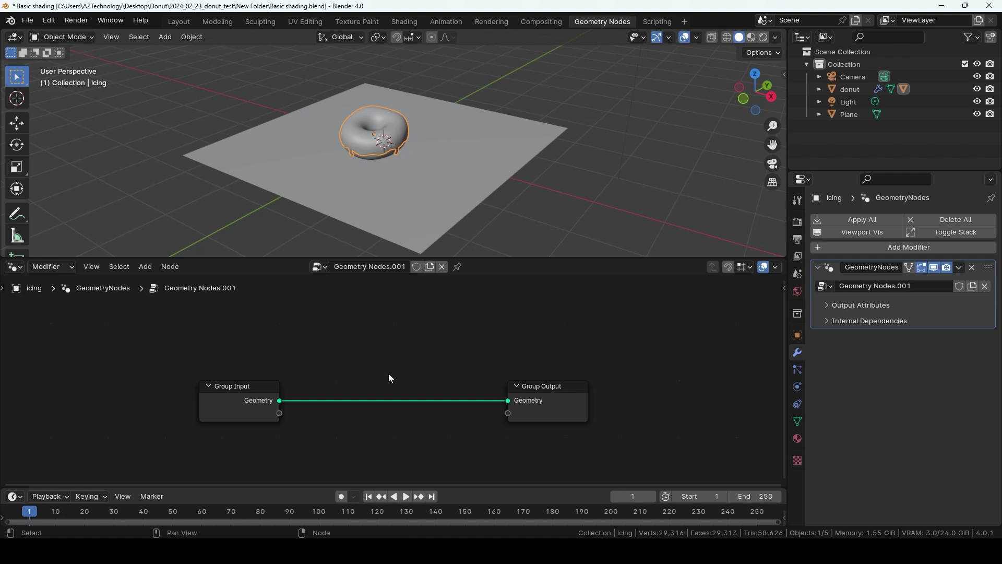
pyautogui.moveTo(440, 158); pyautogui.dragTo(410, 159, button='middle')
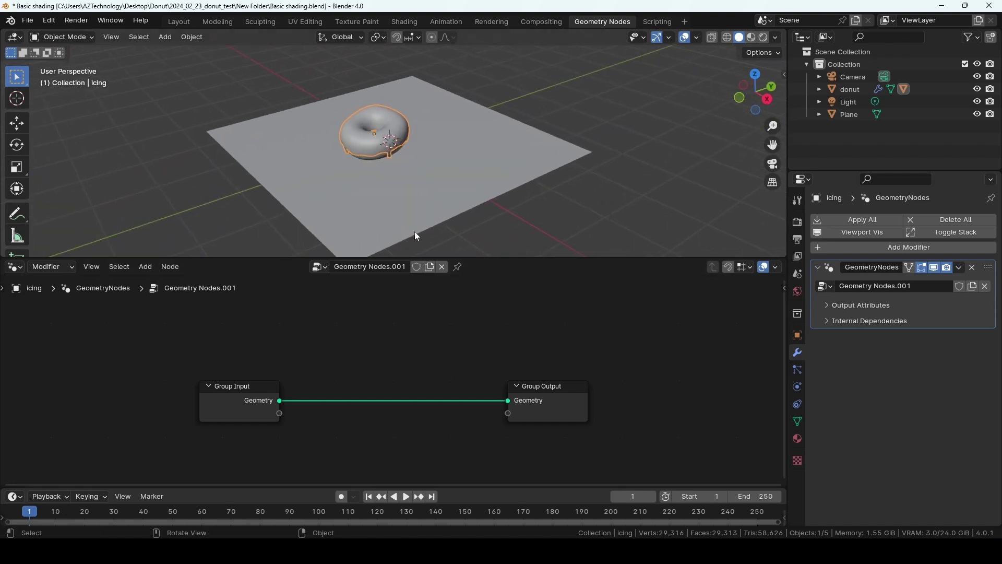
pyautogui.moveTo(417, 236); pyautogui.dragTo(417, 236, button='middle')
pyautogui.moveTo(383, 371); pyautogui.dragTo(399, 348, button='middle')
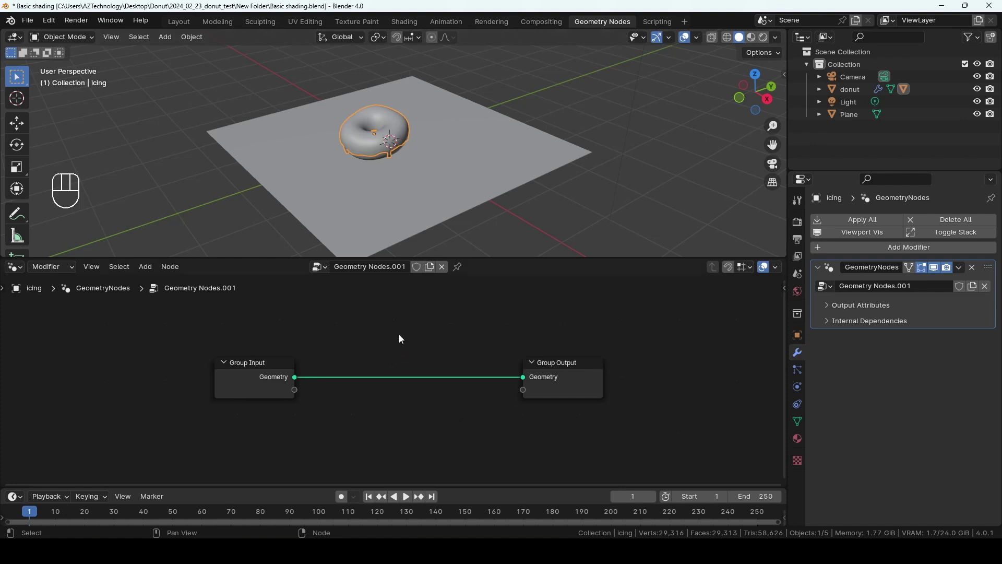
pyautogui.hotkey('shift', 'a')
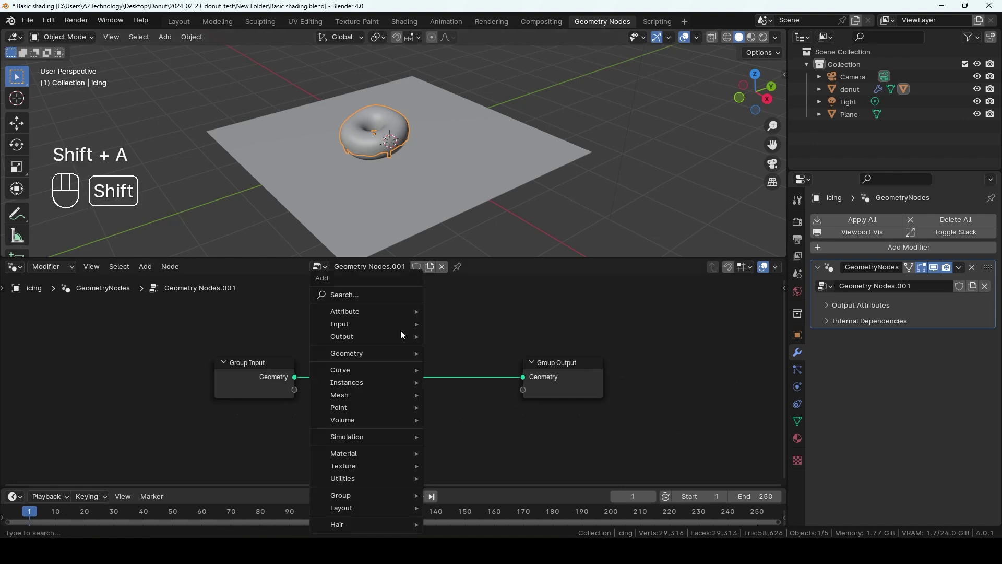
pyautogui.click(368, 295)
pyautogui.write('dis')
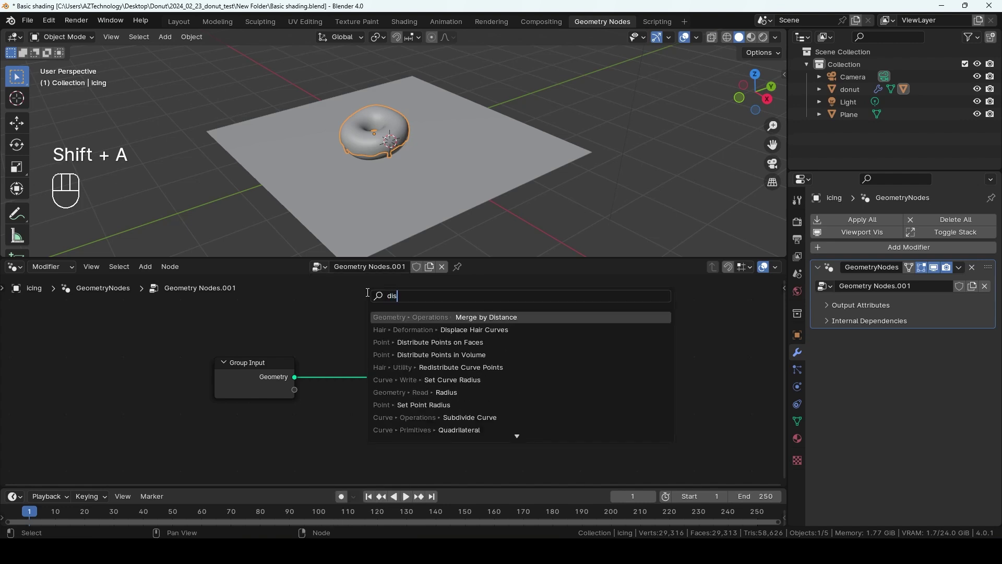
pyautogui.click(468, 343)
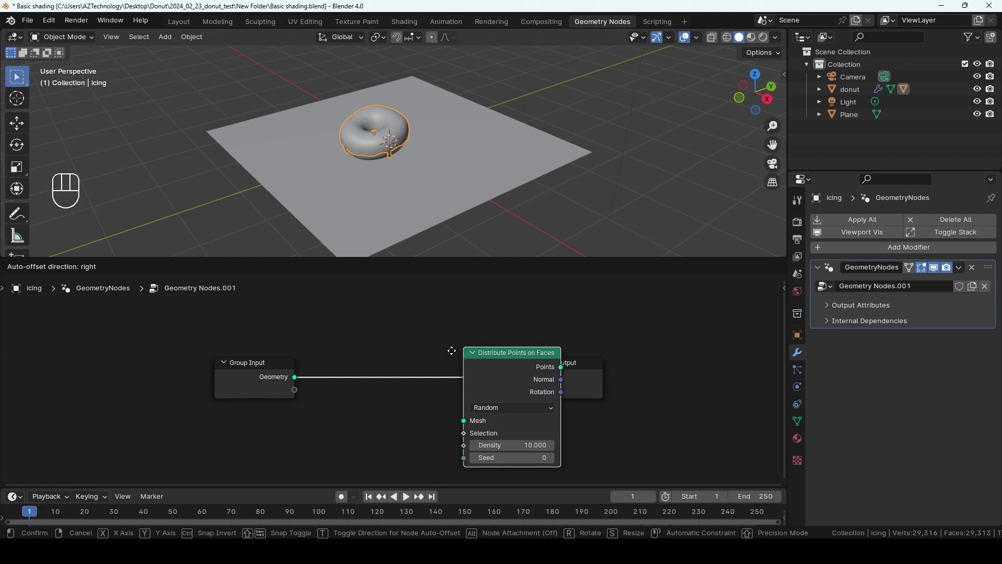
pyautogui.click(369, 315)
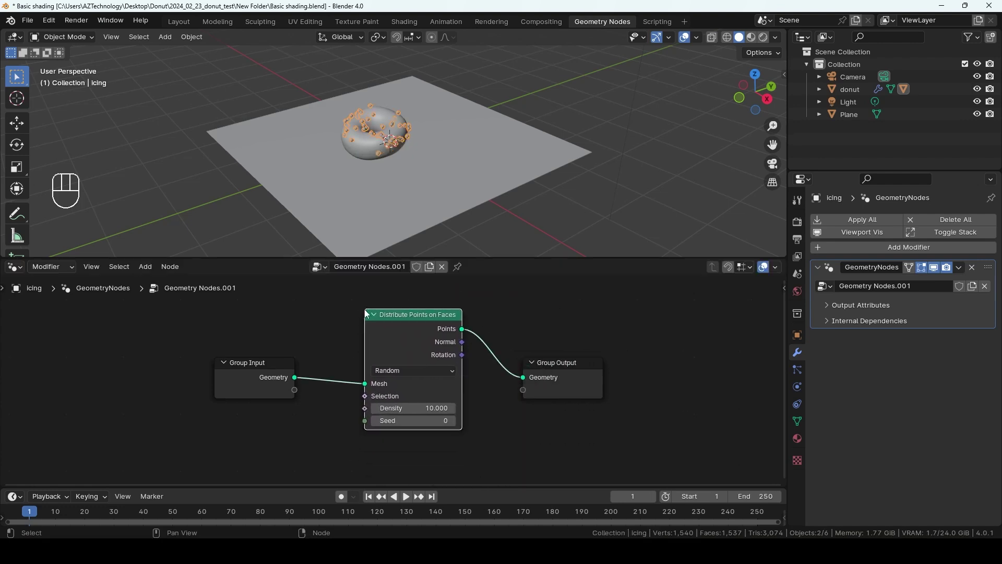
# Set the point distribution density on the icing to 45.4
pyautogui.scroll(6, 358, 105)
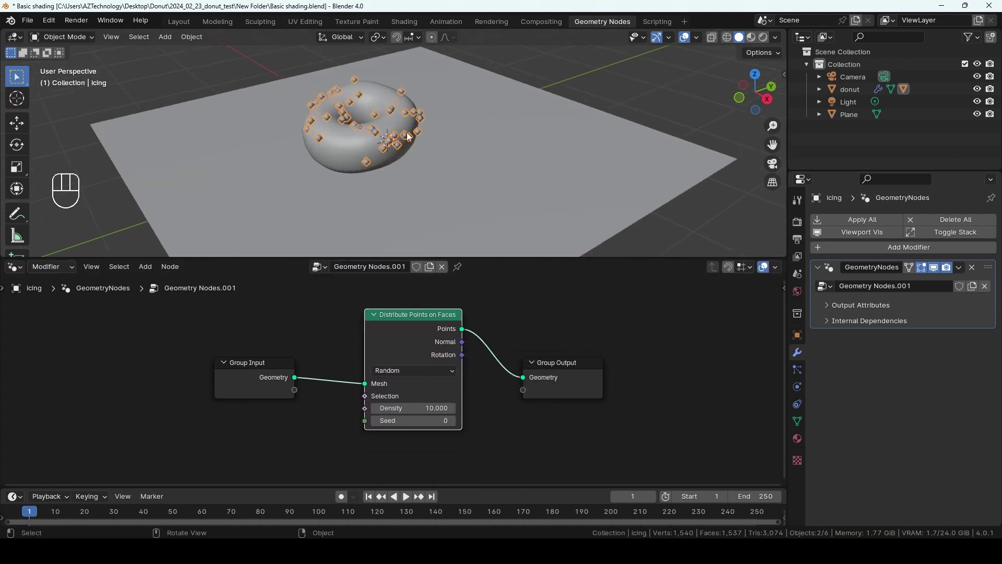
pyautogui.moveTo(408, 140); pyautogui.dragTo(373, 152, button='middle')
pyautogui.moveTo(414, 408); pyautogui.dragTo(426, 409)
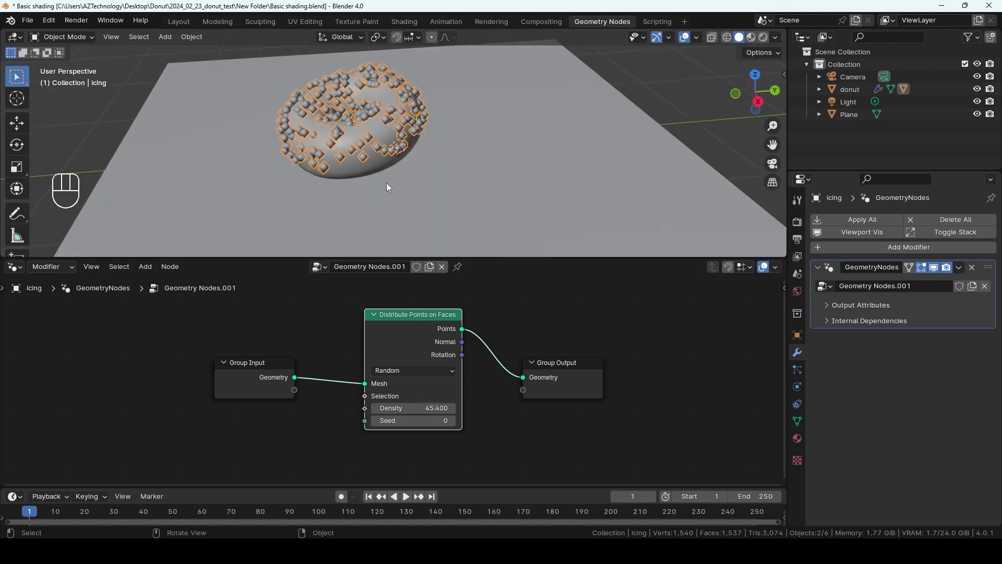
# Try different seeds for the point distribution and settle on seed 12
pyautogui.moveTo(389, 188)
pyautogui.mouseDown(button='middle')
pyautogui.moveTo(496, 179)
pyautogui.moveTo(386, 172)
pyautogui.mouseUp(button='middle')
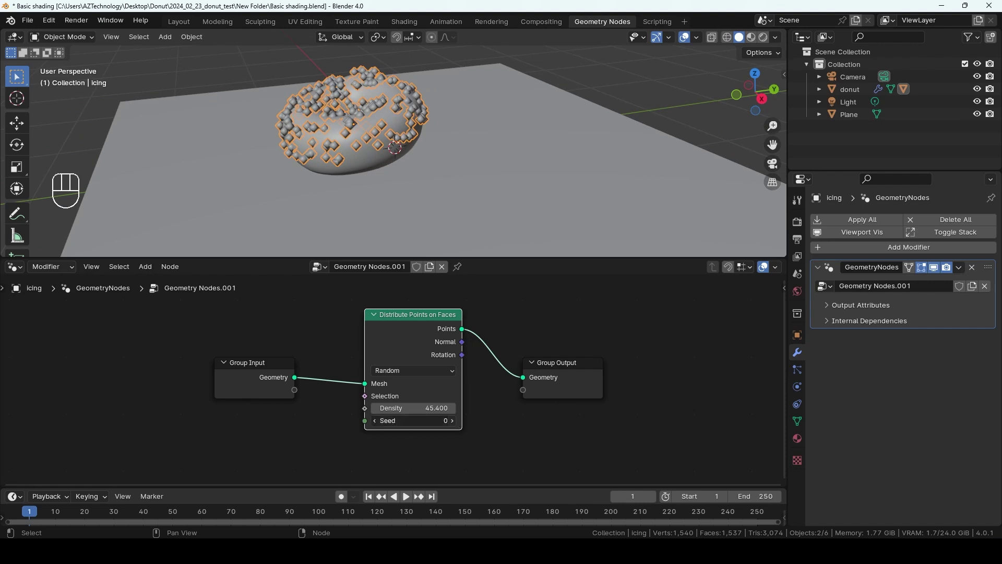
pyautogui.moveTo(379, 421)
pyautogui.mouseDown()
pyautogui.moveTo(390, 420)
pyautogui.moveTo(379, 425)
pyautogui.mouseUp()
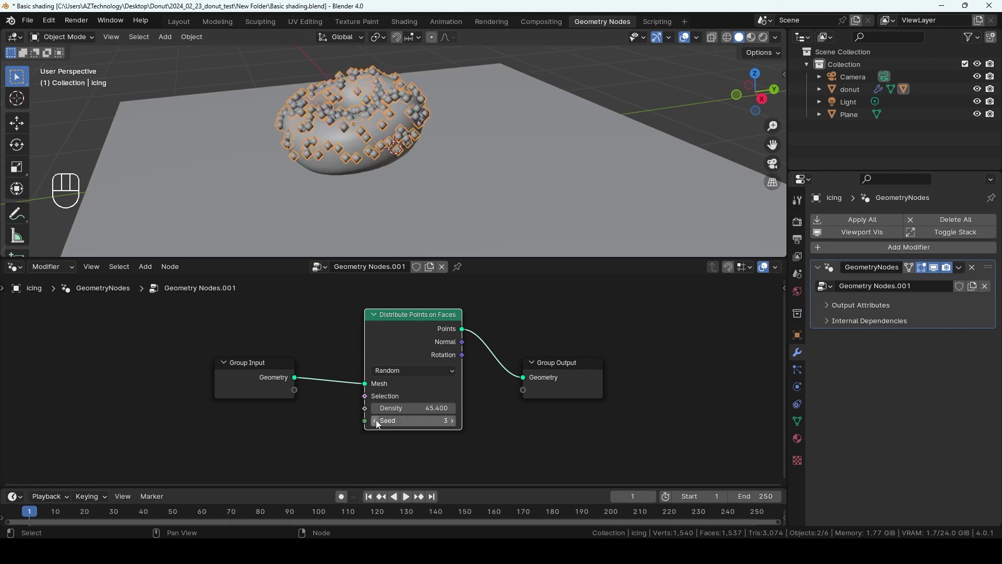
pyautogui.click(454, 421)
pyautogui.click(454, 421)
pyautogui.click(454, 421)
pyautogui.click(454, 421)
pyautogui.click(455, 421)
pyautogui.click(454, 421)
pyautogui.click(454, 421)
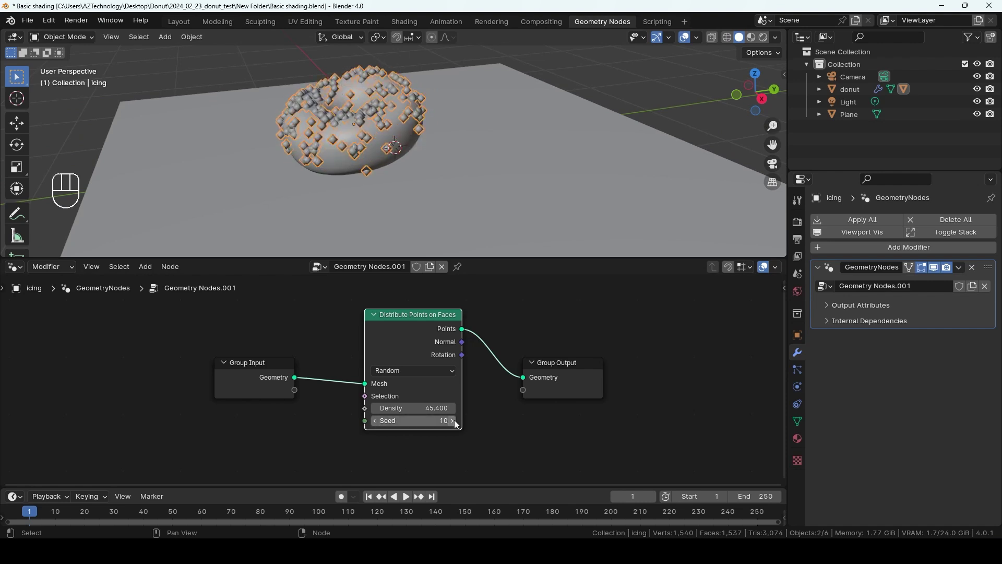
pyautogui.click(454, 421)
pyautogui.click(454, 421)
pyautogui.moveTo(438, 164); pyautogui.dragTo(412, 182, button='middle')
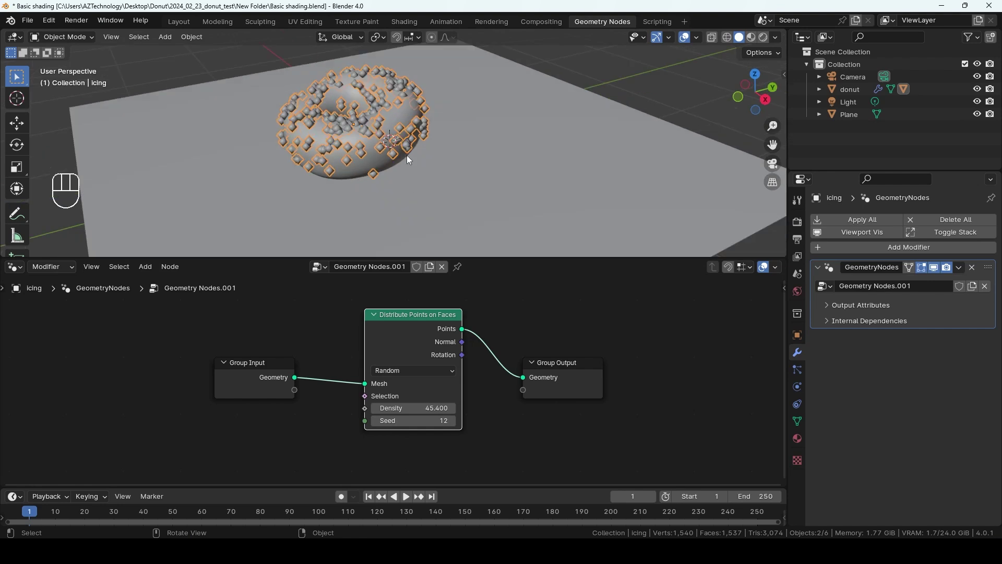
pyautogui.moveTo(420, 147)
pyautogui.mouseDown(button='middle')
pyautogui.moveTo(470, 172)
pyautogui.moveTo(409, 163)
pyautogui.moveTo(422, 135)
pyautogui.mouseUp(button='middle')
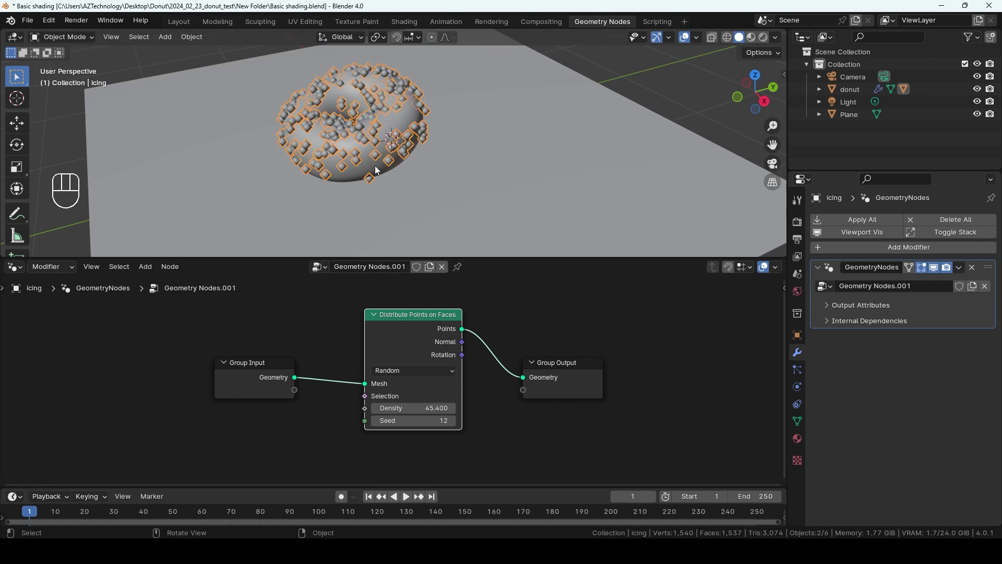
# Spread out the nodes, placing Distribute Points on Faces below and Group Input and Group Output higher on either side
pyautogui.scroll(-2, 426, 344)
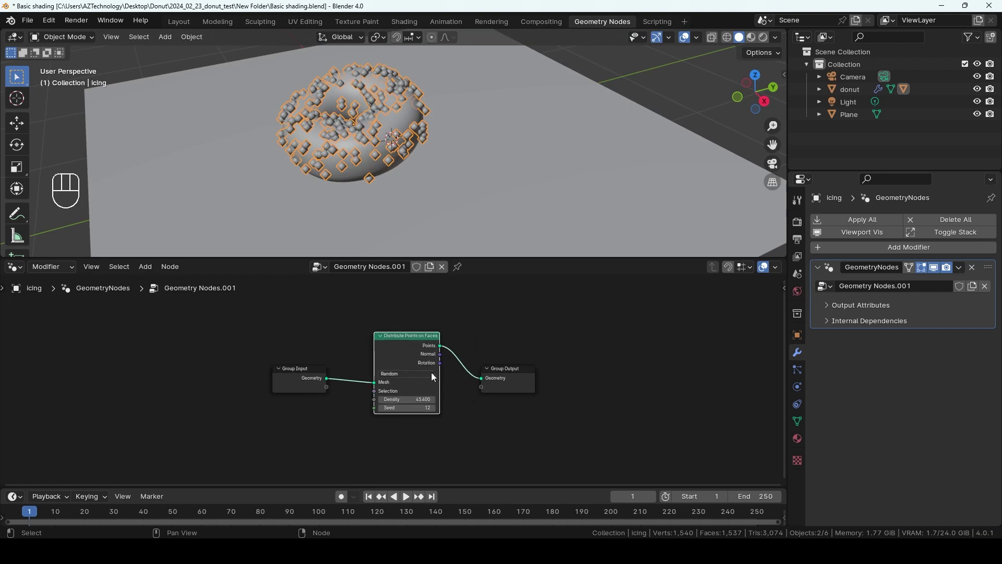
pyautogui.moveTo(405, 355); pyautogui.dragTo(401, 408)
pyautogui.moveTo(527, 388); pyautogui.dragTo(584, 346)
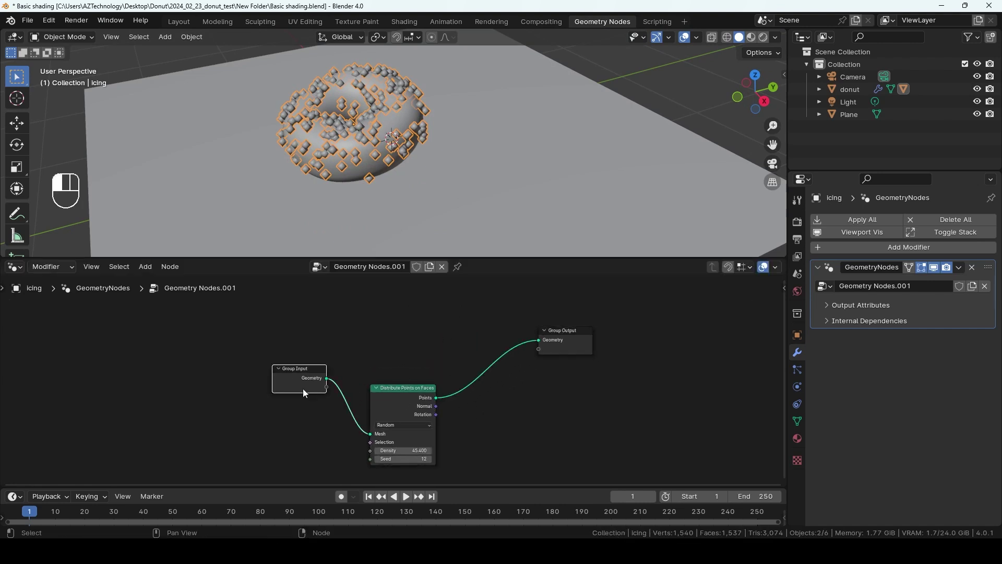
pyautogui.moveTo(299, 384); pyautogui.dragTo(258, 356)
pyautogui.press('g')
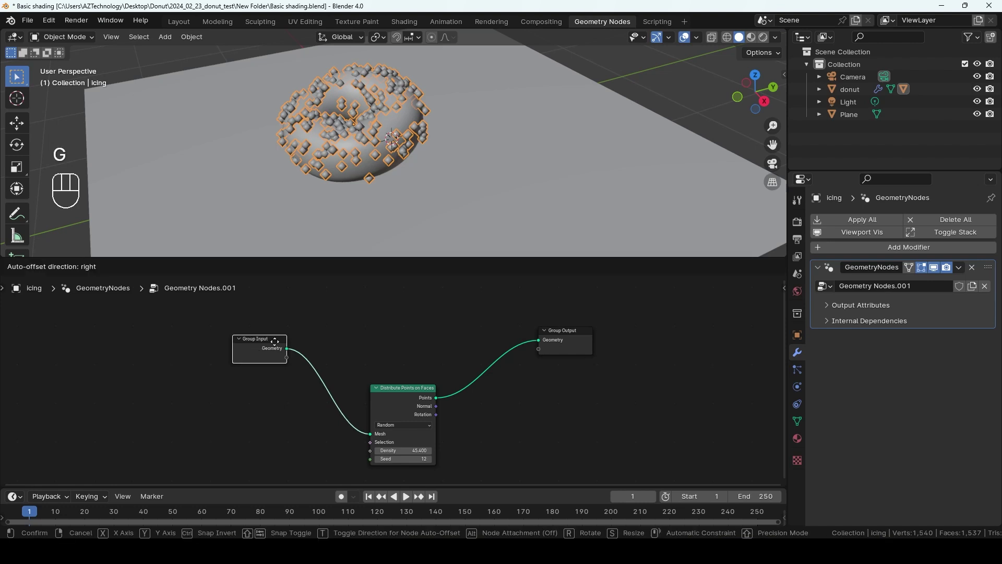
pyautogui.click(258, 337)
# Insert a Join Geometry node on the link between Distribute Points on Faces and Group Output
pyautogui.scroll(2, 398, 361)
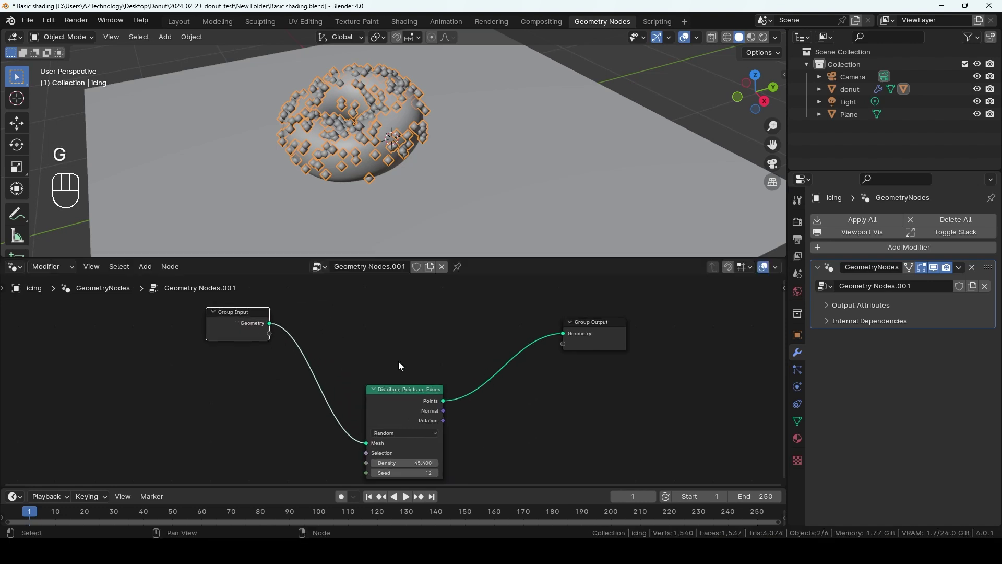
pyautogui.click(401, 318)
pyautogui.hotkey('shift', 'a')
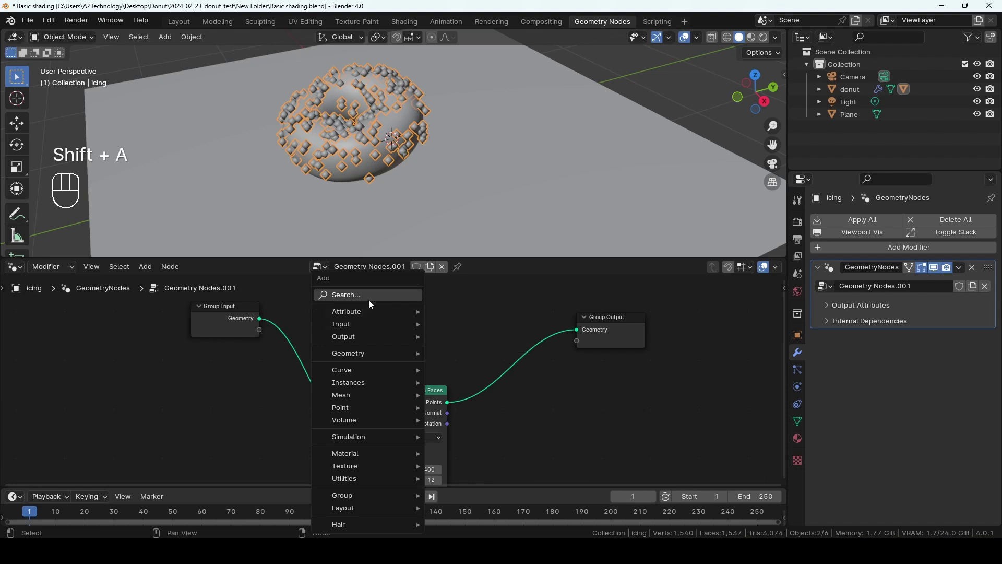
pyautogui.click(369, 296)
pyautogui.write('jo')
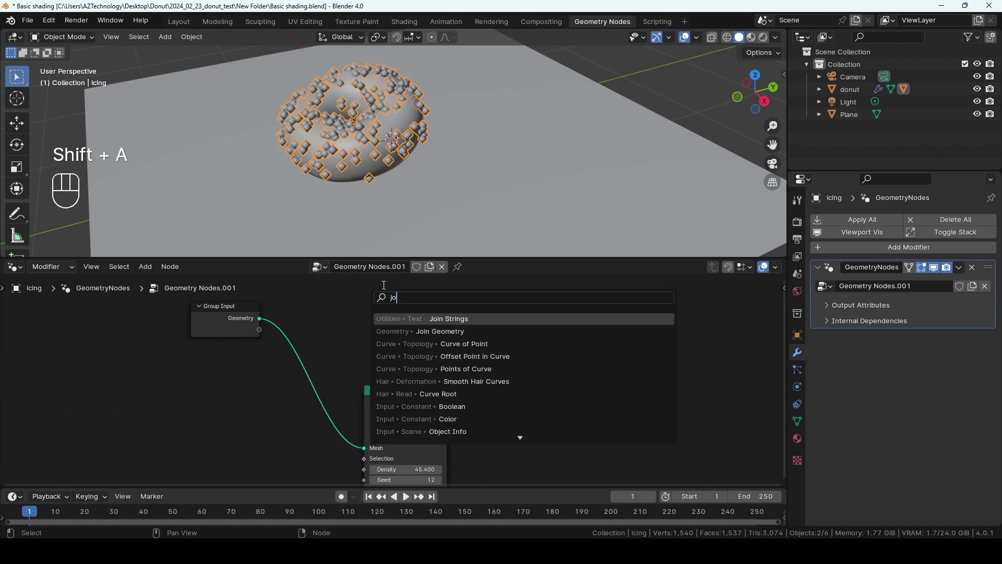
pyautogui.click(449, 331)
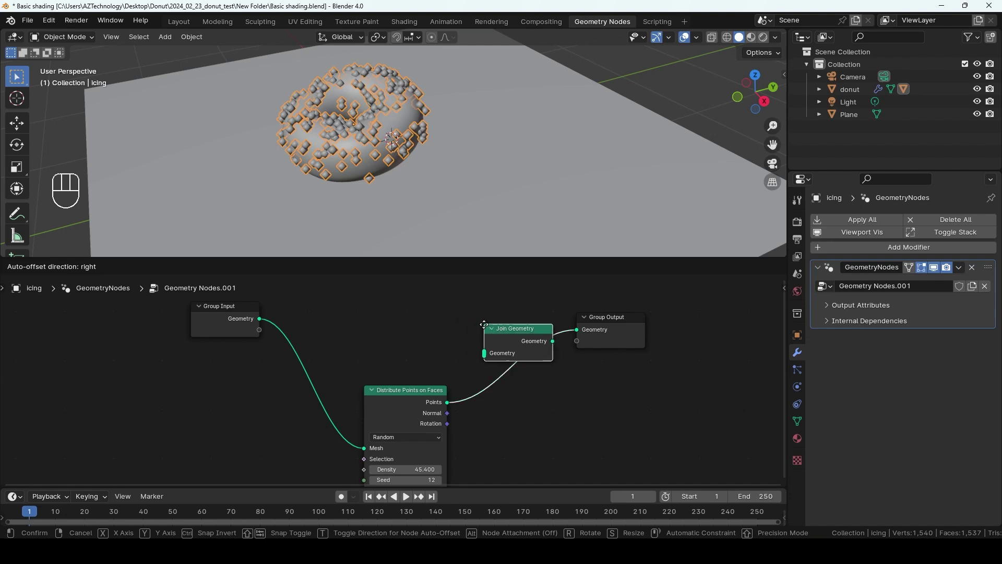
pyautogui.click(484, 324)
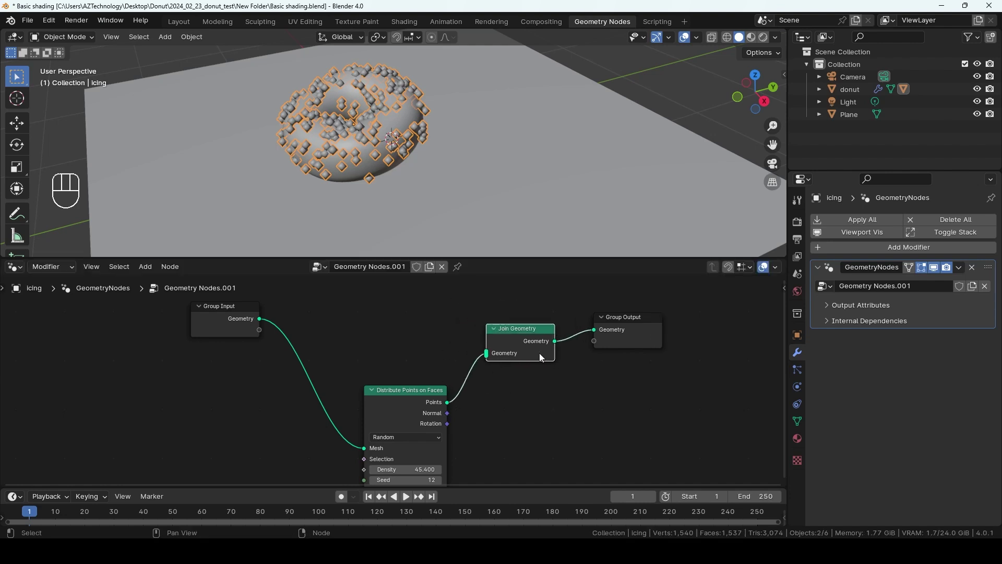
# Connect the Group Input geometry to Join Geometry alongside the distributed points, and inspect the donut from several angles
pyautogui.scroll(2, 520, 410)
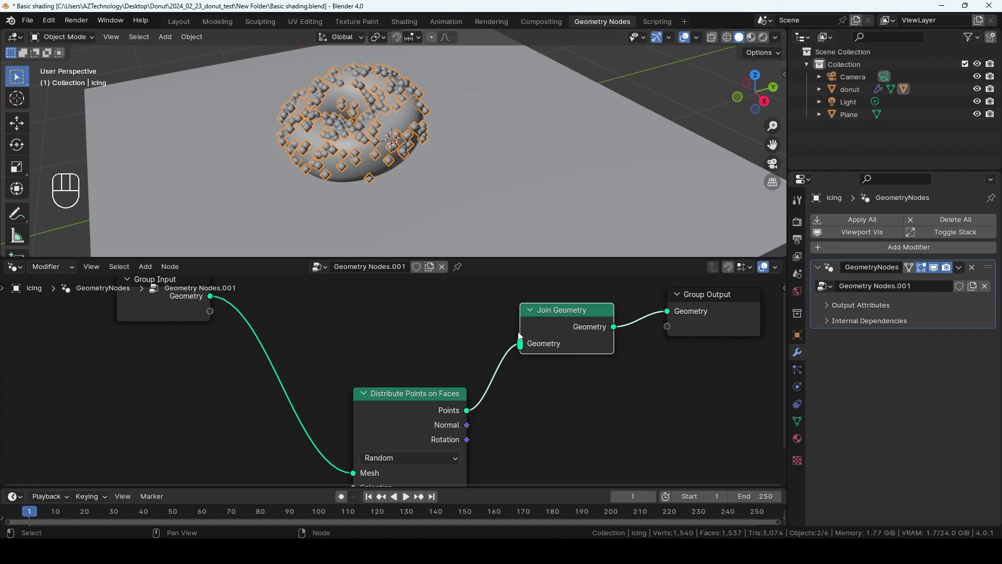
pyautogui.scroll(-1, 522, 352)
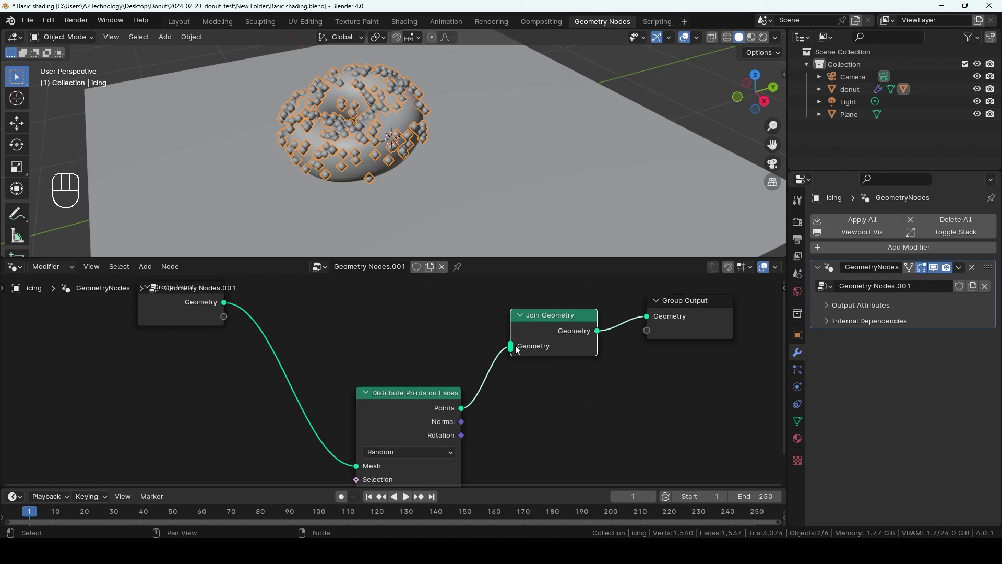
pyautogui.scroll(-1, 501, 348)
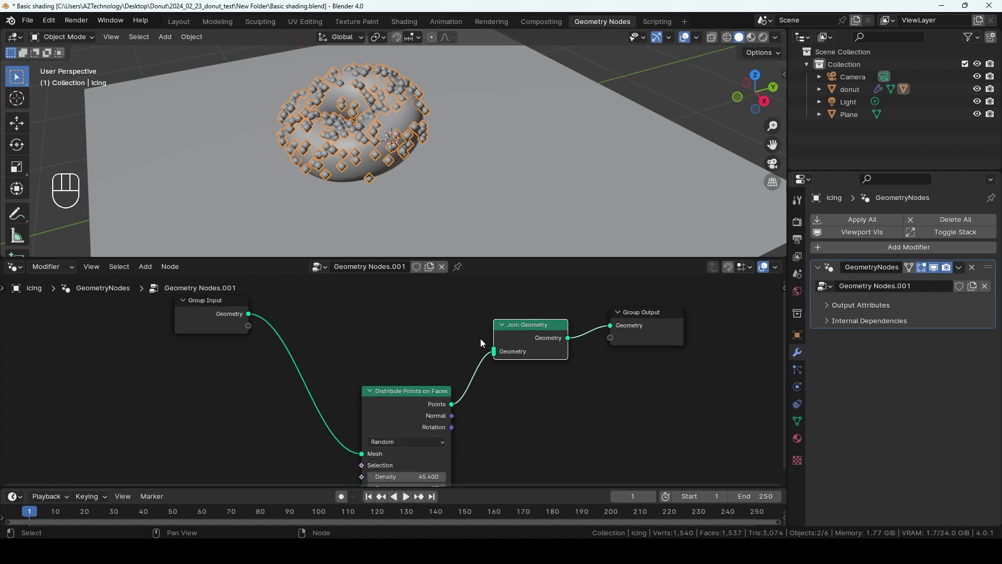
pyautogui.click(211, 314)
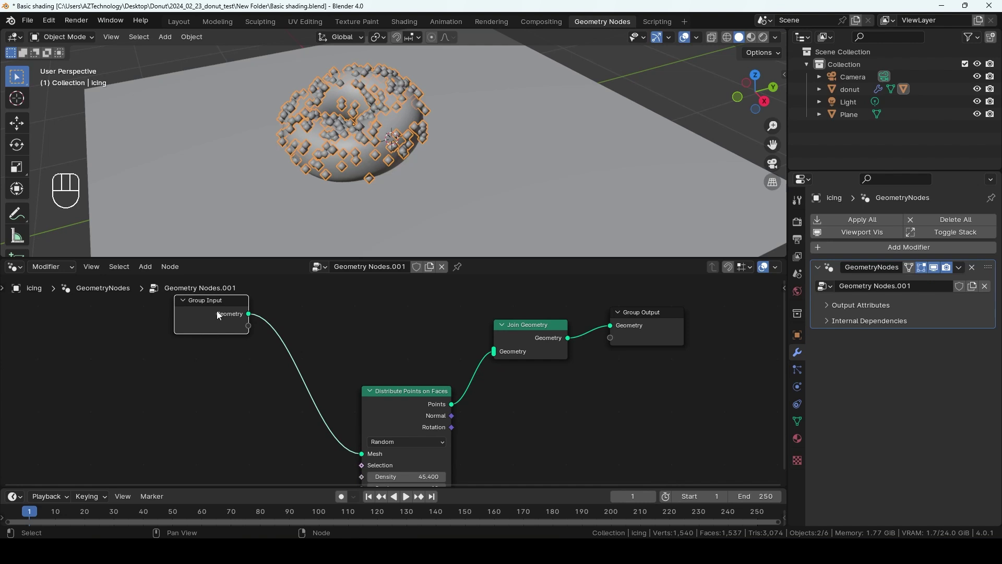
pyautogui.moveTo(249, 313); pyautogui.dragTo(492, 350)
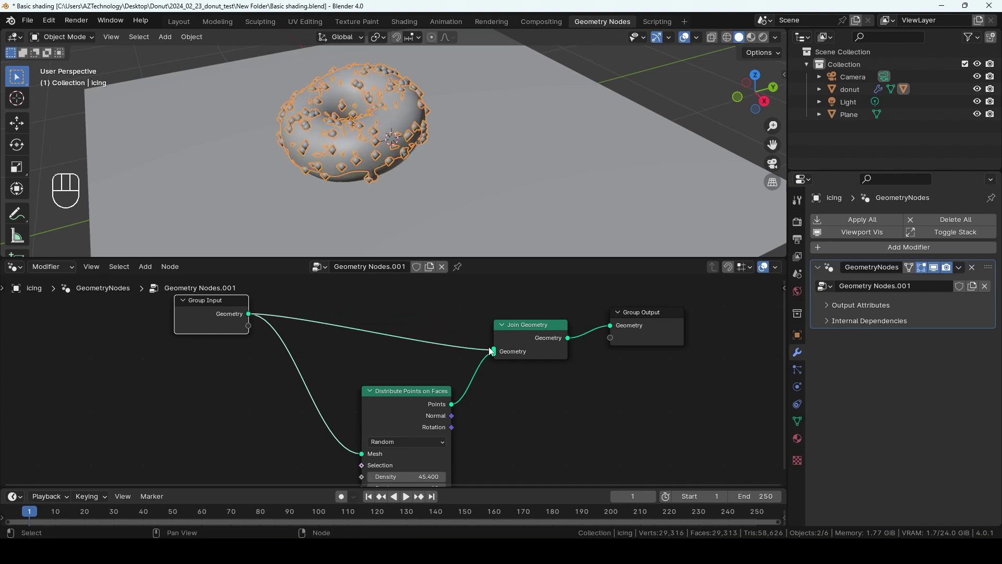
pyautogui.moveTo(418, 204); pyautogui.dragTo(402, 156, button='middle')
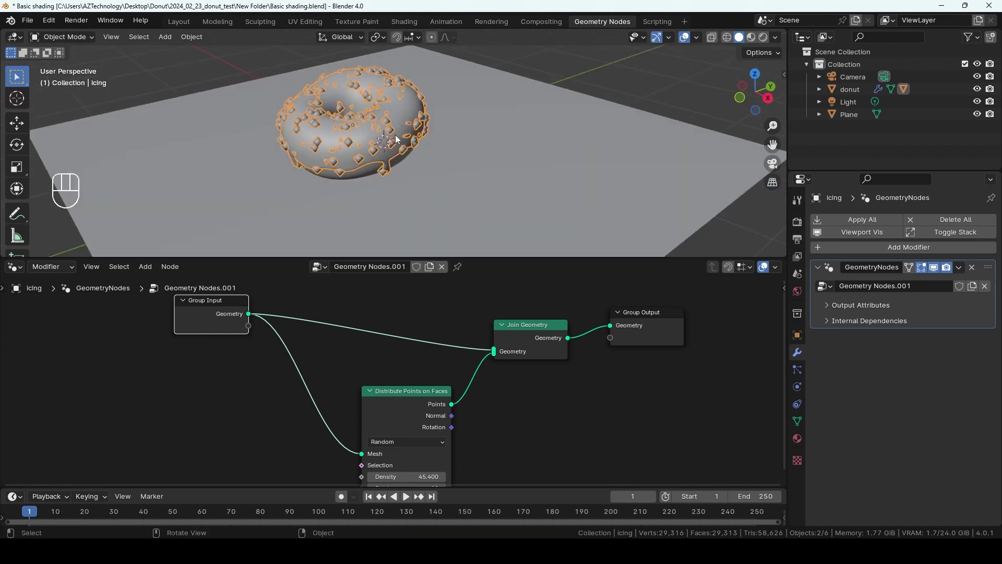
pyautogui.moveTo(428, 218); pyautogui.dragTo(422, 212, button='middle')
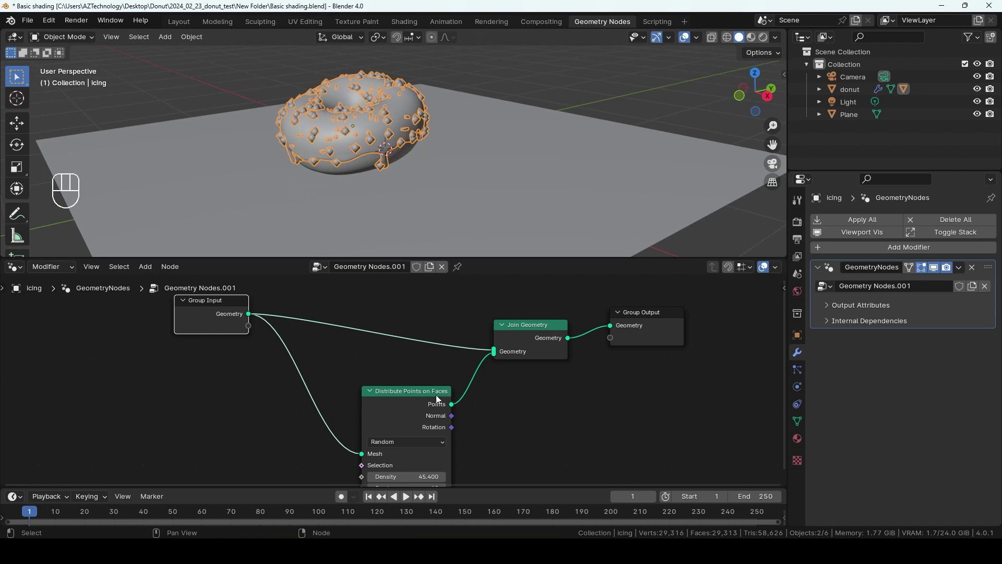
pyautogui.moveTo(397, 184); pyautogui.dragTo(437, 194, button='middle')
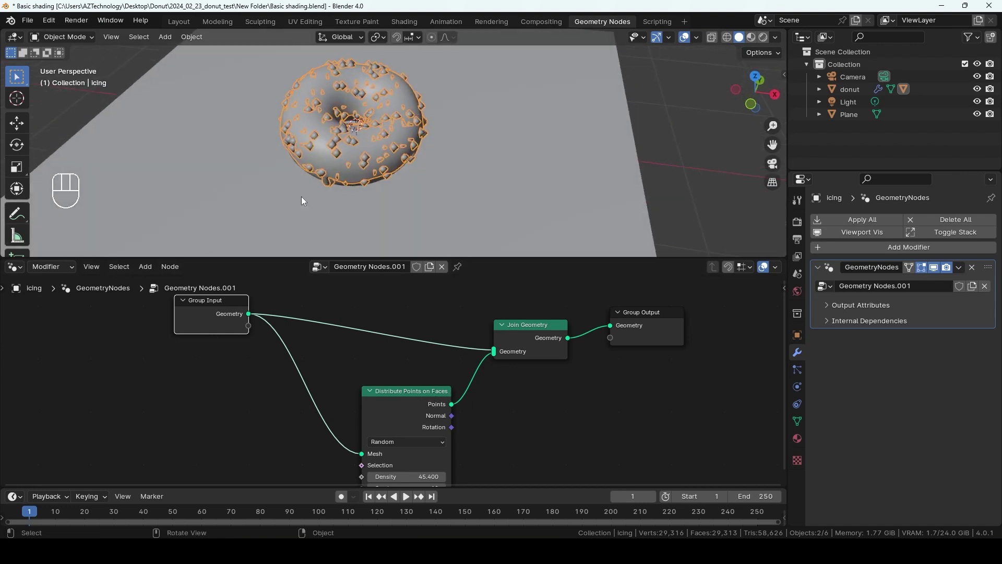
pyautogui.moveTo(418, 156); pyautogui.dragTo(371, 133, button='middle')
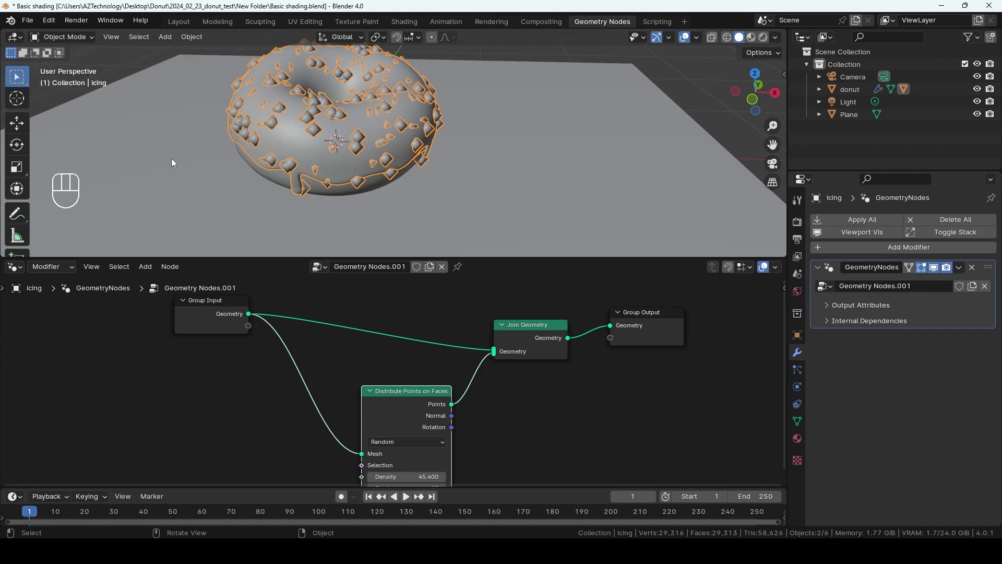
# Add a UV sphere to the scene with 12 segments and 8 rings
pyautogui.hotkey('shift', 'a')
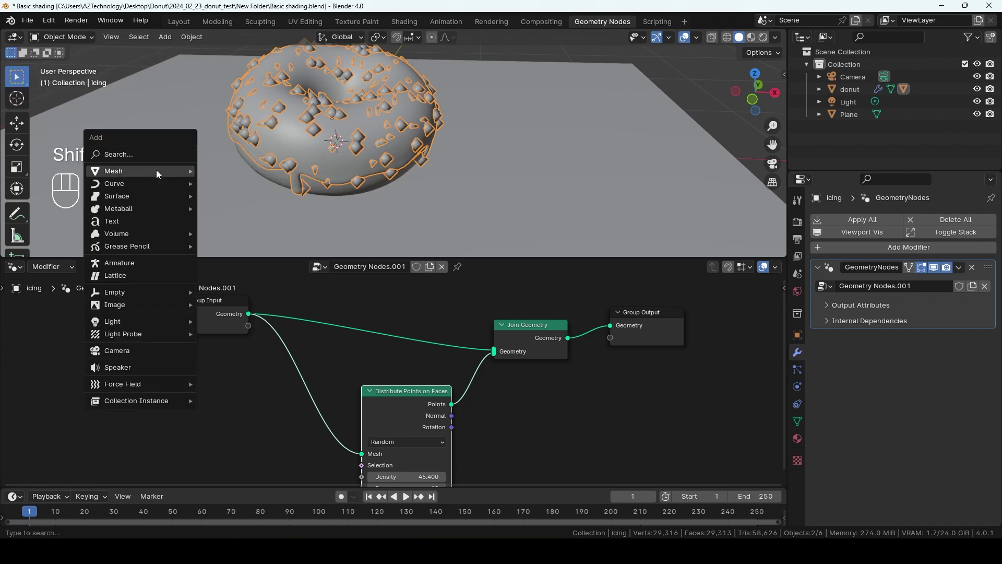
pyautogui.moveTo(156, 170)
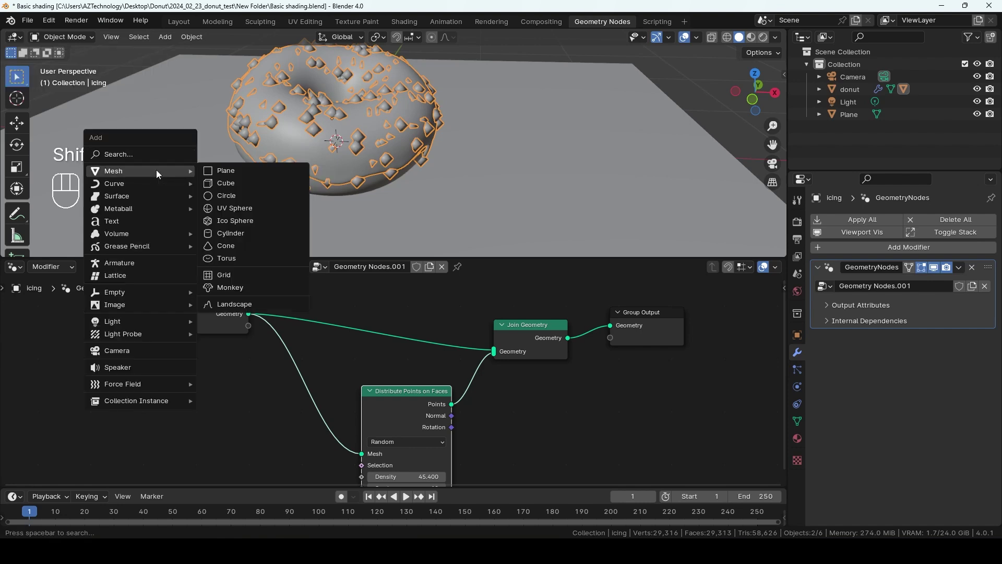
pyautogui.click(254, 208)
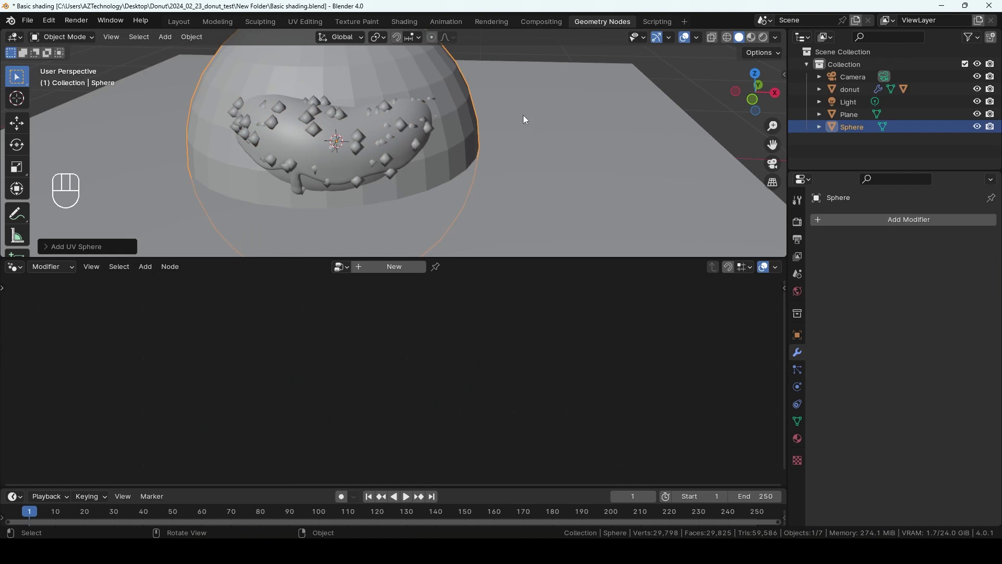
pyautogui.click(72, 251)
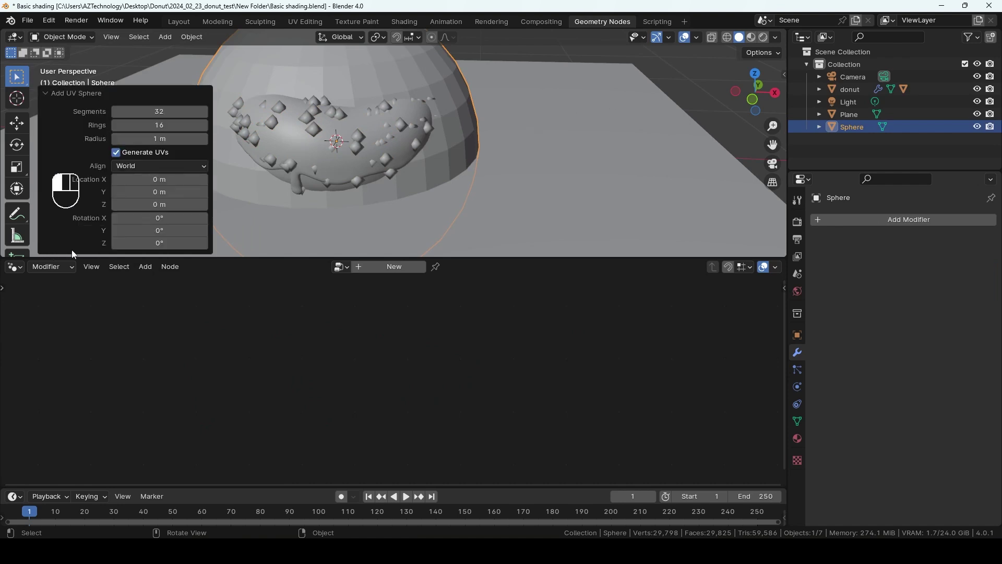
pyautogui.click(171, 112)
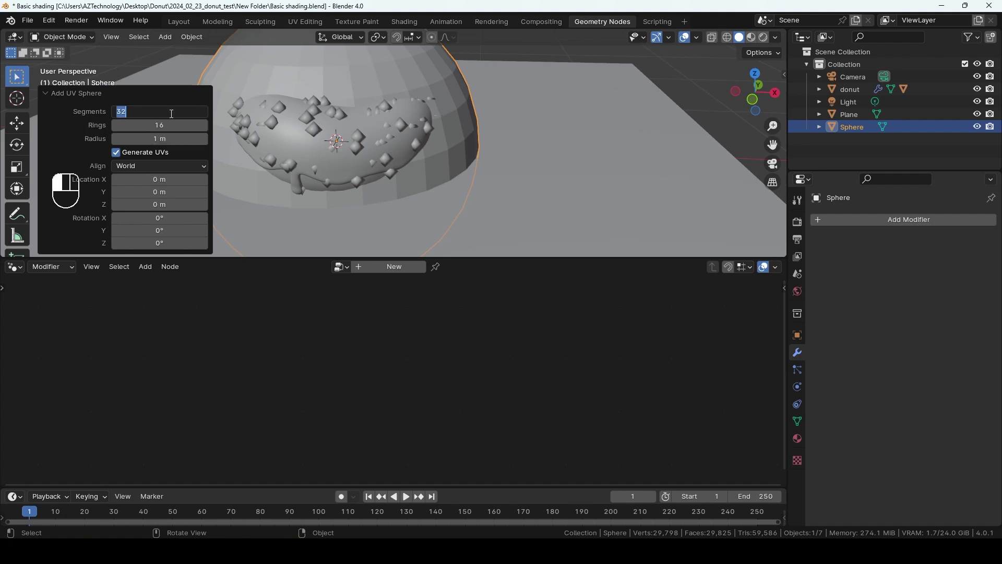
pyautogui.write('12')
pyautogui.press('Return')
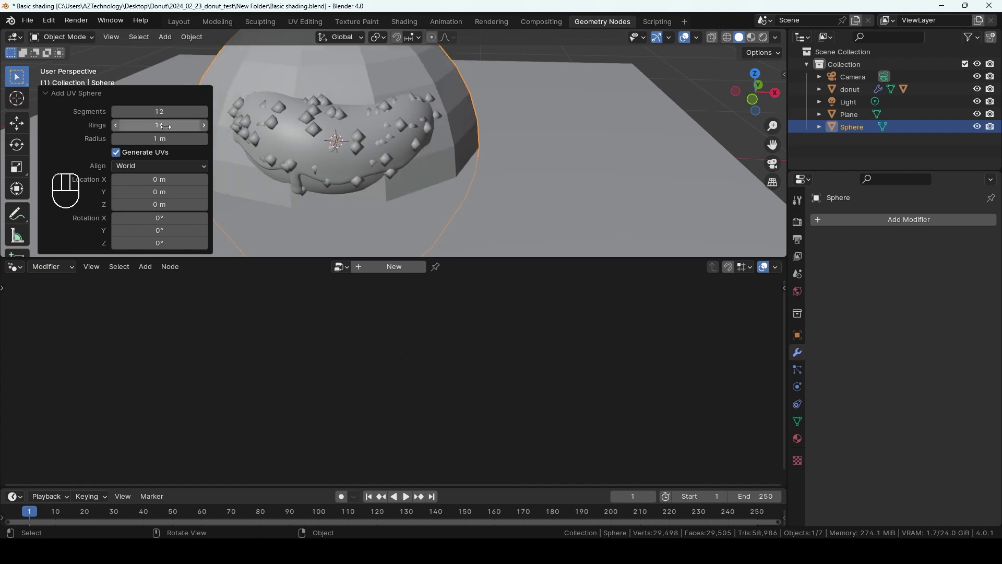
pyautogui.click(165, 128)
pyautogui.write('8')
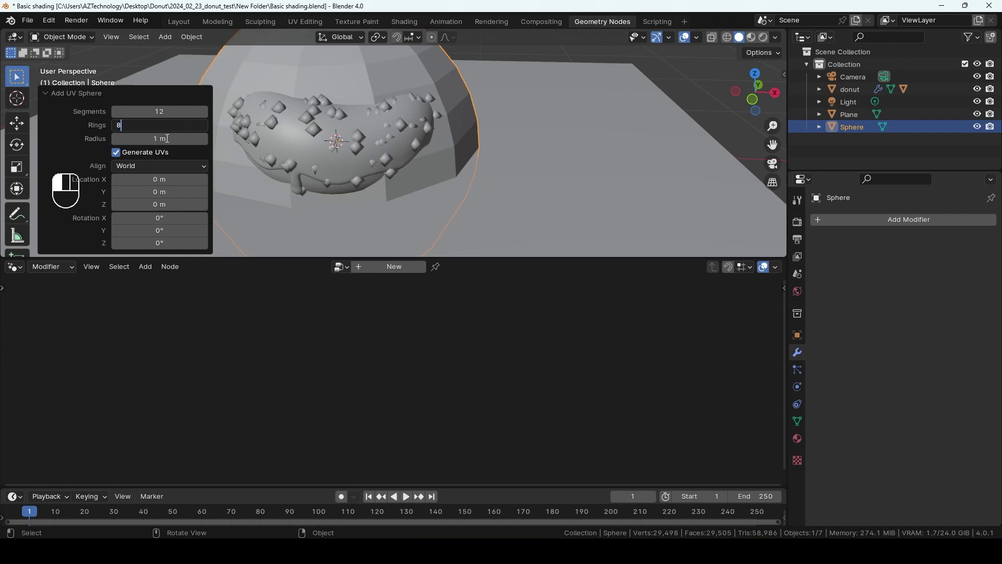
pyautogui.press('Return')
# Set the sphere's radius to 0.01 m and move it clear of the donut, about 1.15 m in X, 0.21 m in Y and 0.09 m in Z
pyautogui.click(170, 140)
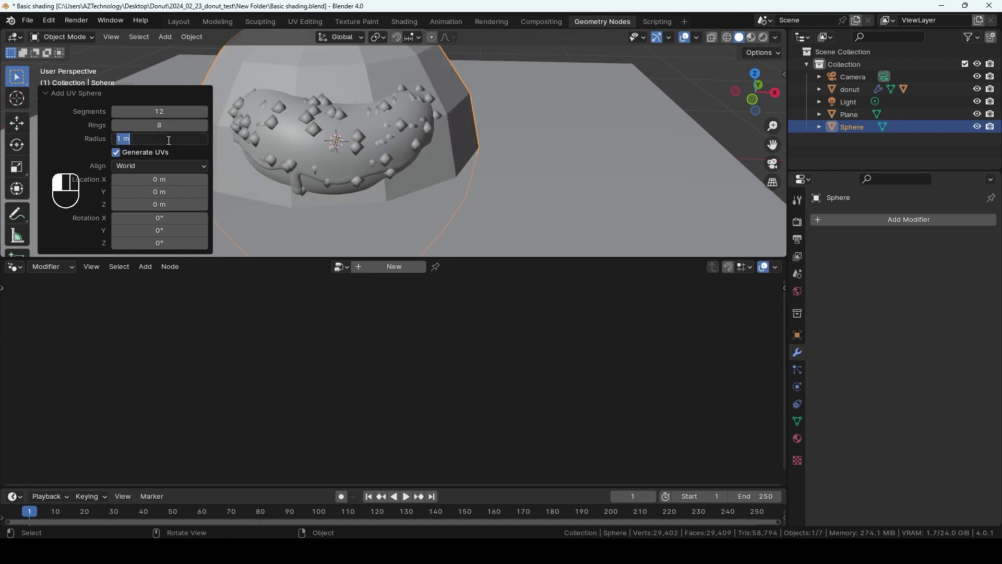
pyautogui.write('0.01')
pyautogui.press('Return')
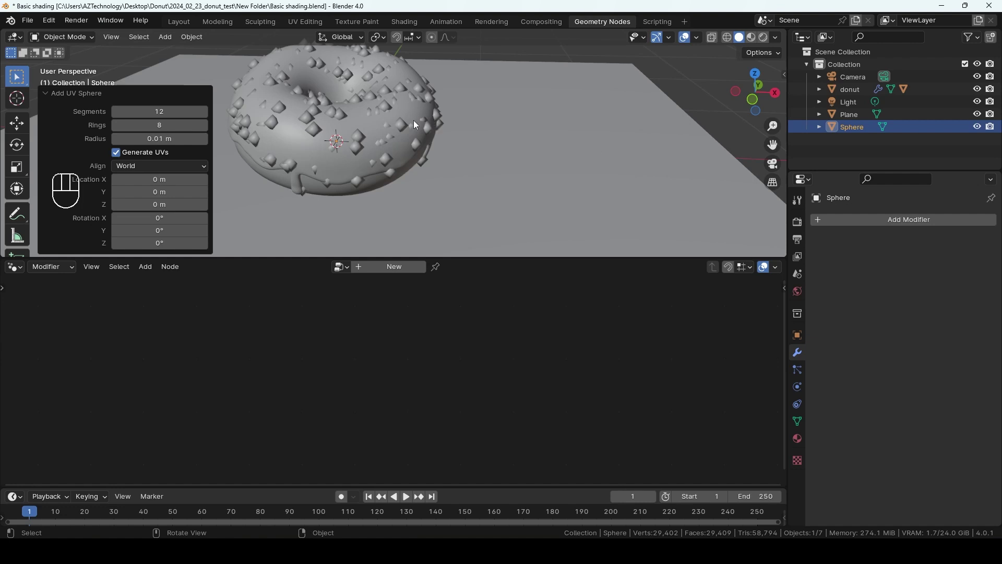
pyautogui.press('g')
pyautogui.click(526, 126)
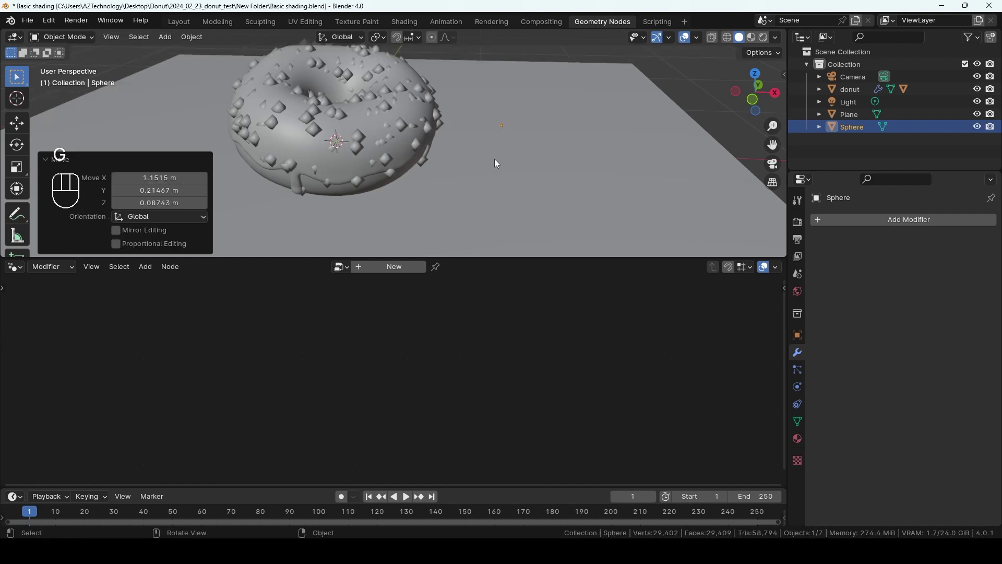
# Pin the icing's Geometry Nodes.001 tree in the node editor and check the pin by selecting the plane and the icing again
pyautogui.click(372, 128)
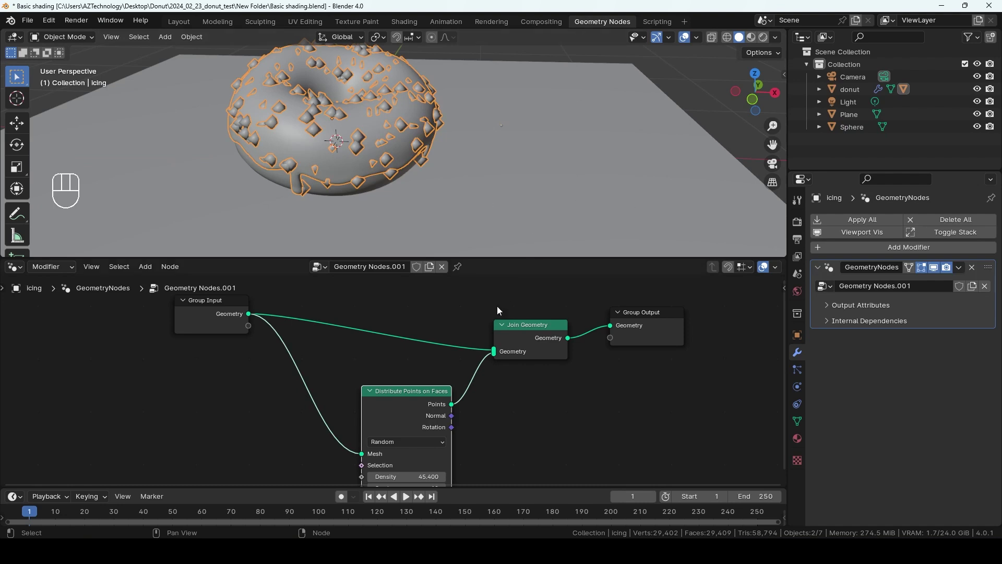
pyautogui.click(459, 268)
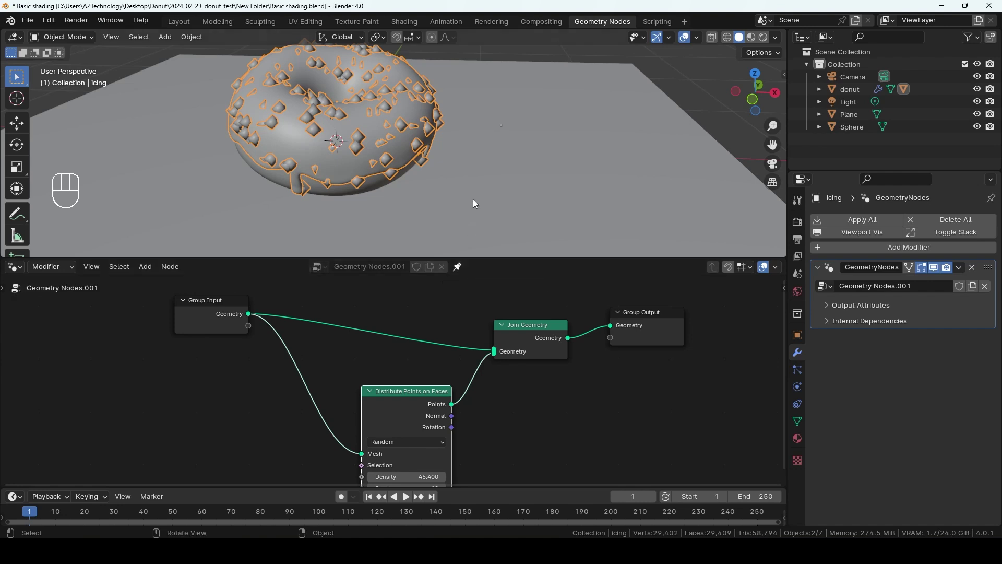
pyautogui.click(238, 195)
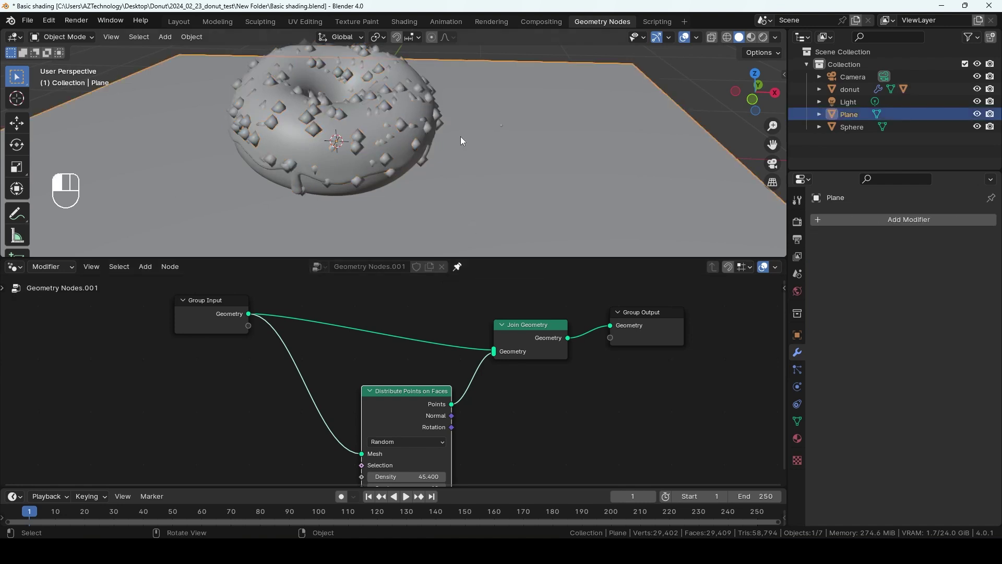
pyautogui.click(383, 136)
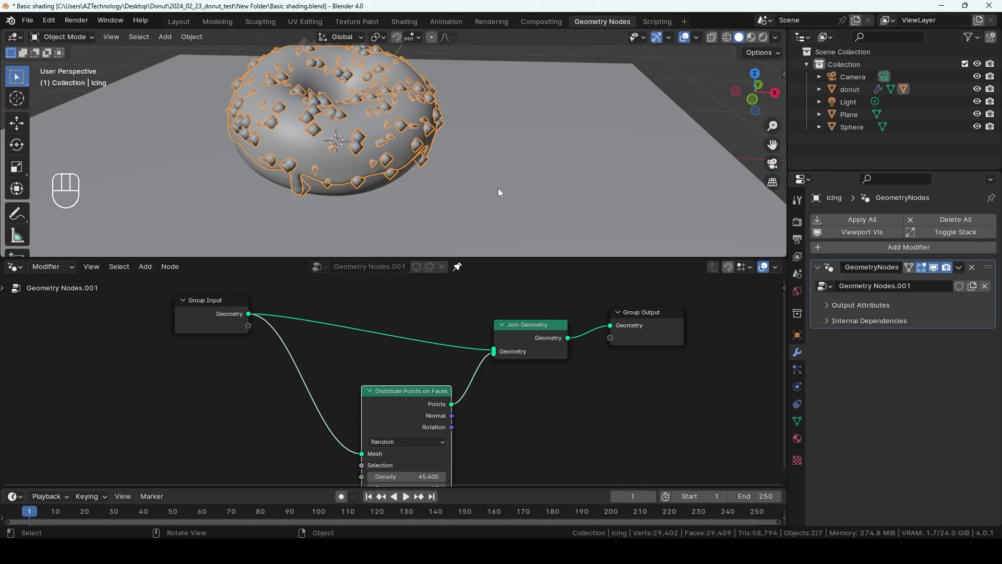
# Bring the sphere into the icing's node tree as an Object Info node and shift Distribute Points on Faces away from it
pyautogui.click(492, 169)
pyautogui.click(502, 124)
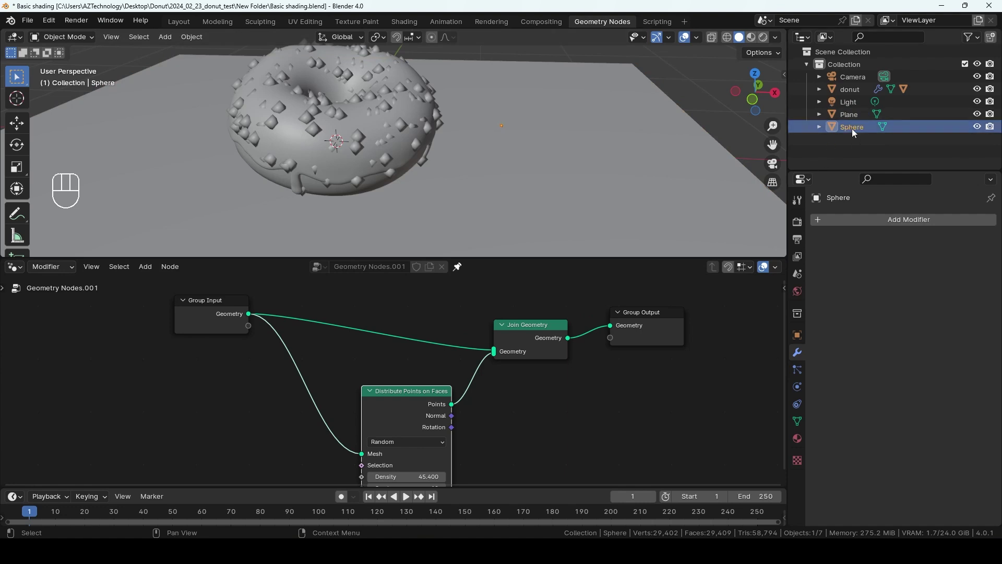
pyautogui.moveTo(852, 128); pyautogui.dragTo(496, 434)
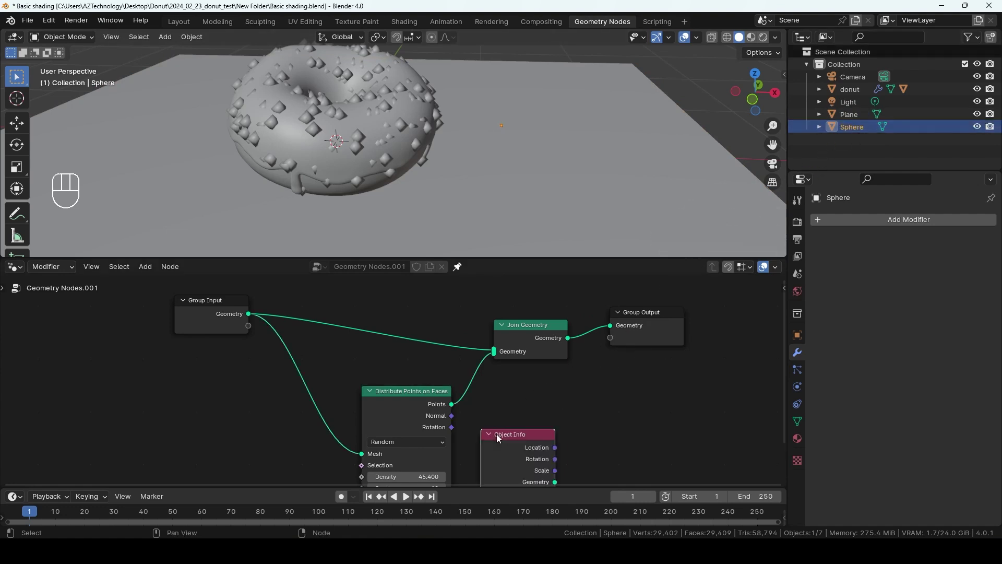
pyautogui.click(388, 403)
pyautogui.press('g')
pyautogui.click(352, 380)
pyautogui.moveTo(498, 431); pyautogui.dragTo(503, 377, button='middle')
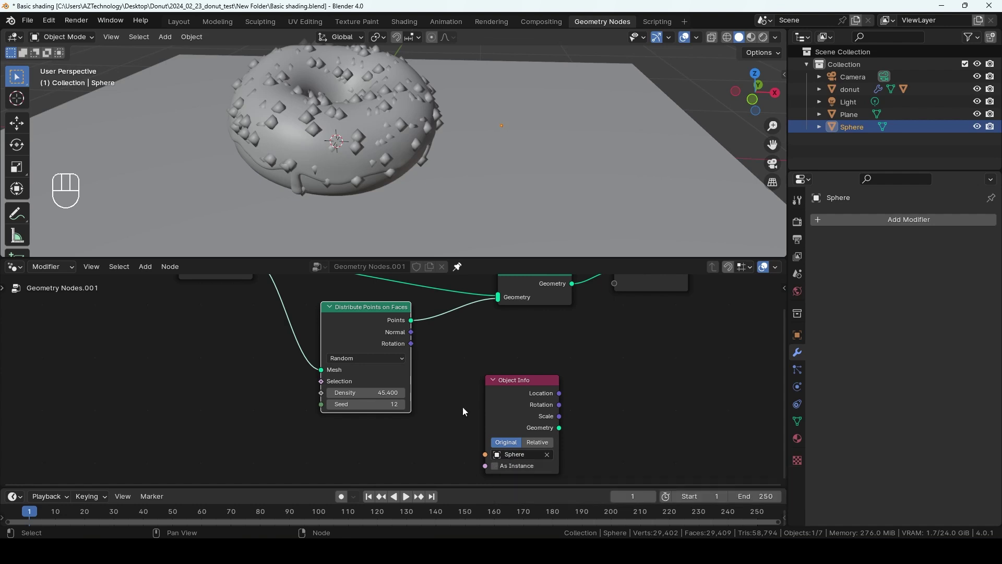
# Insert an Instance on Points node on the link between Distribute Points on Faces and Join Geometry
pyautogui.scroll(-2, 444, 386)
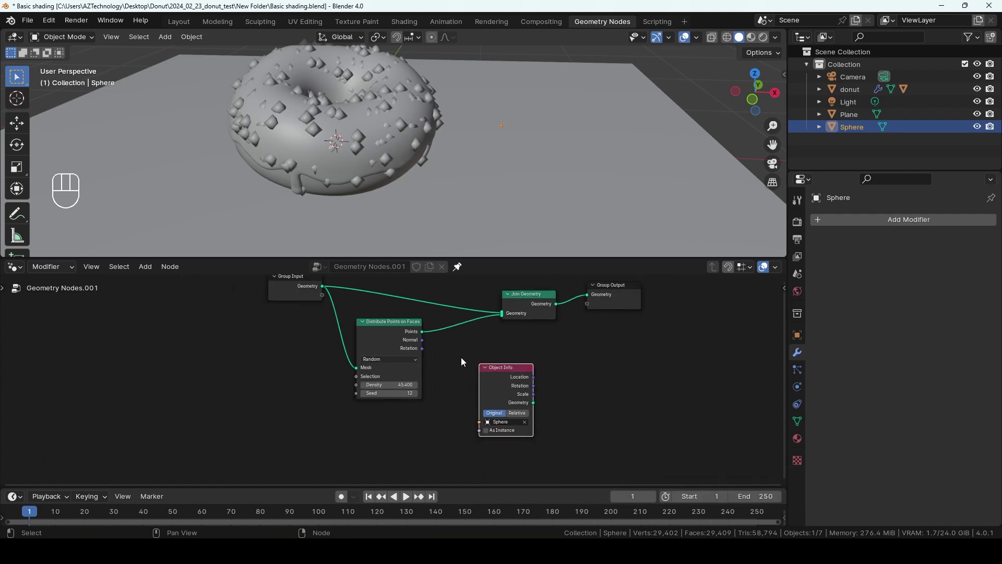
pyautogui.hotkey('shift', 'a')
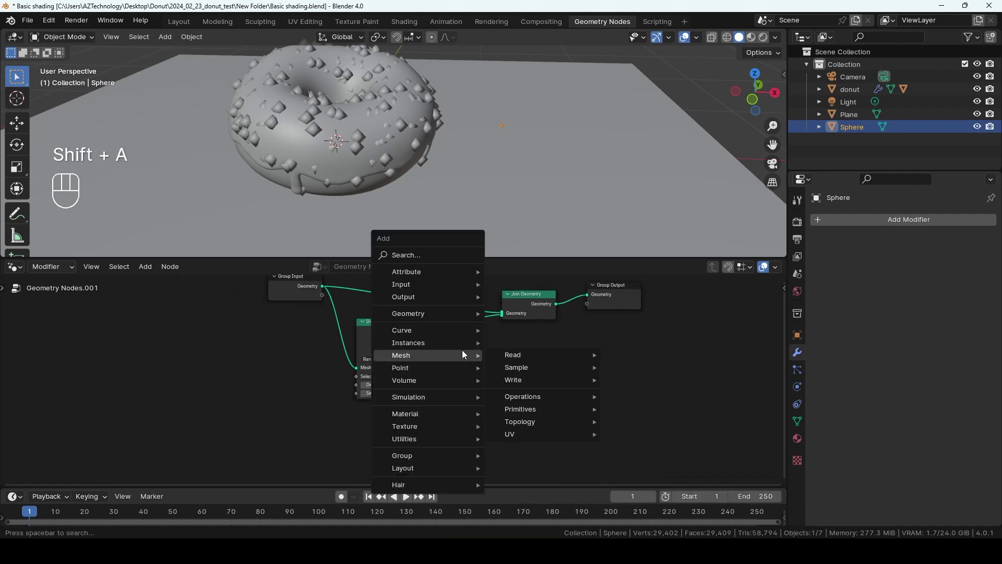
pyautogui.click(435, 255)
pyautogui.write('in')
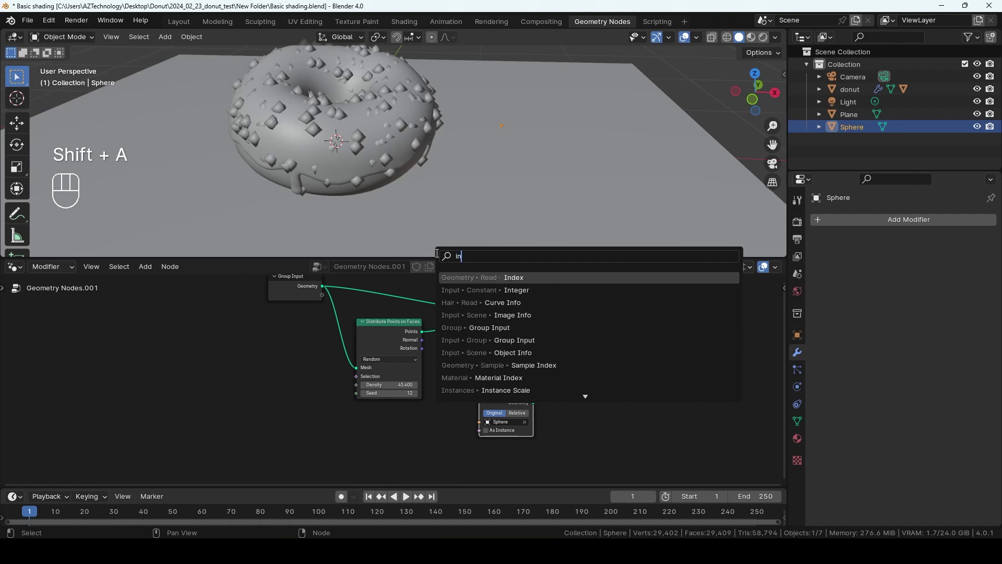
pyautogui.write('st')
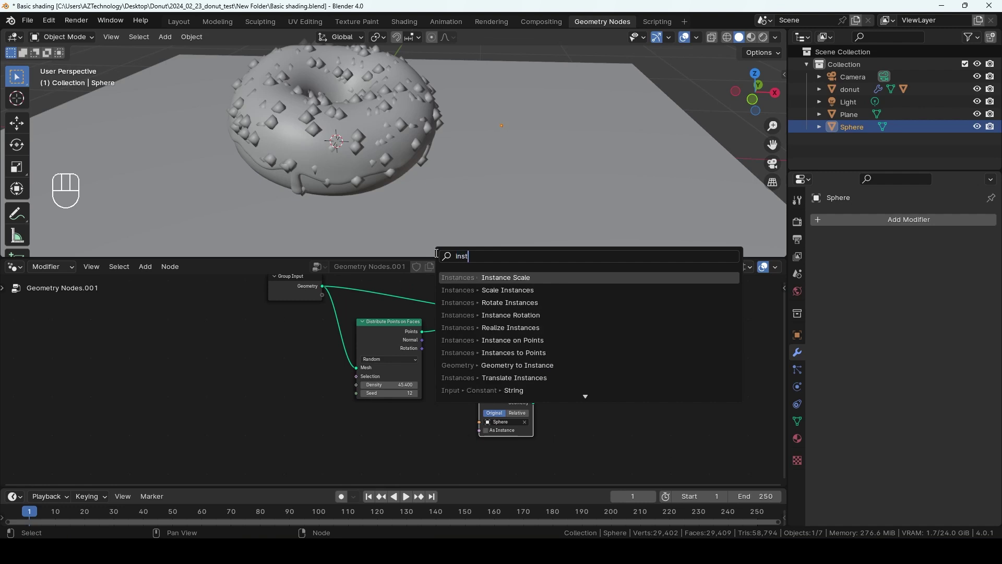
pyautogui.click(540, 341)
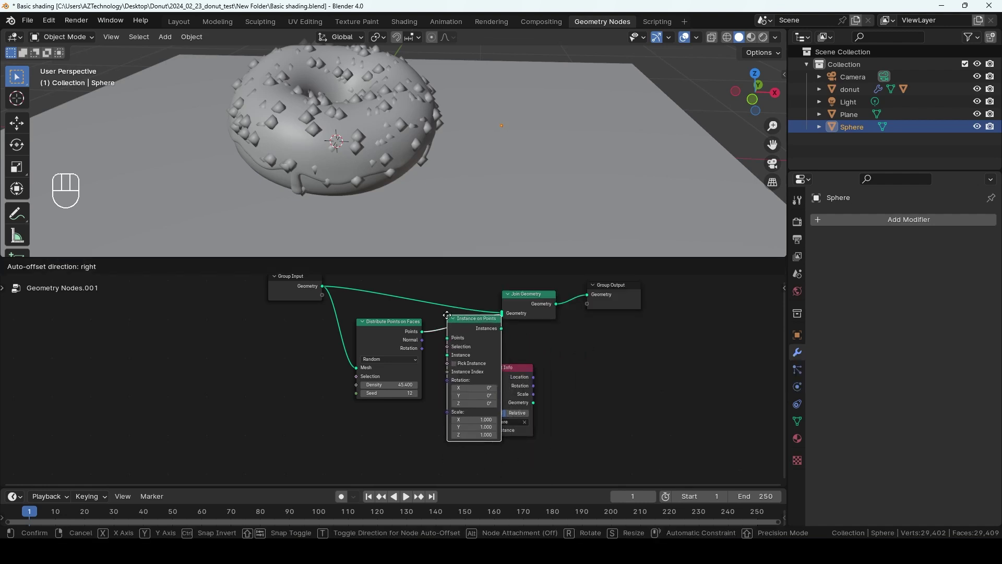
pyautogui.click(455, 320)
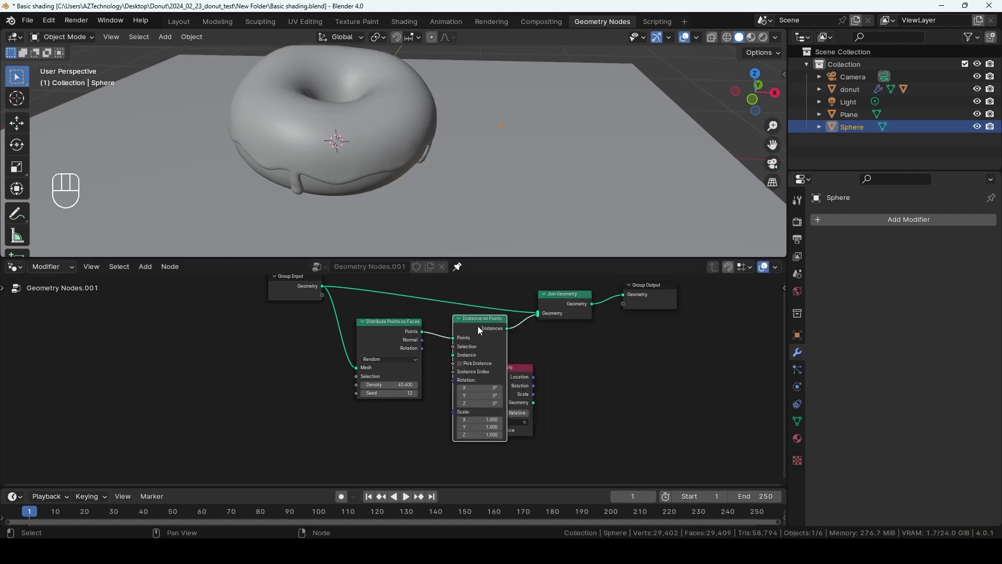
# Move the sphere's Object Info node below Distribute Points on Faces, clear of the Instance on Points node
pyautogui.click(520, 367)
pyautogui.press('g')
pyautogui.press('g')
pyautogui.press('g')
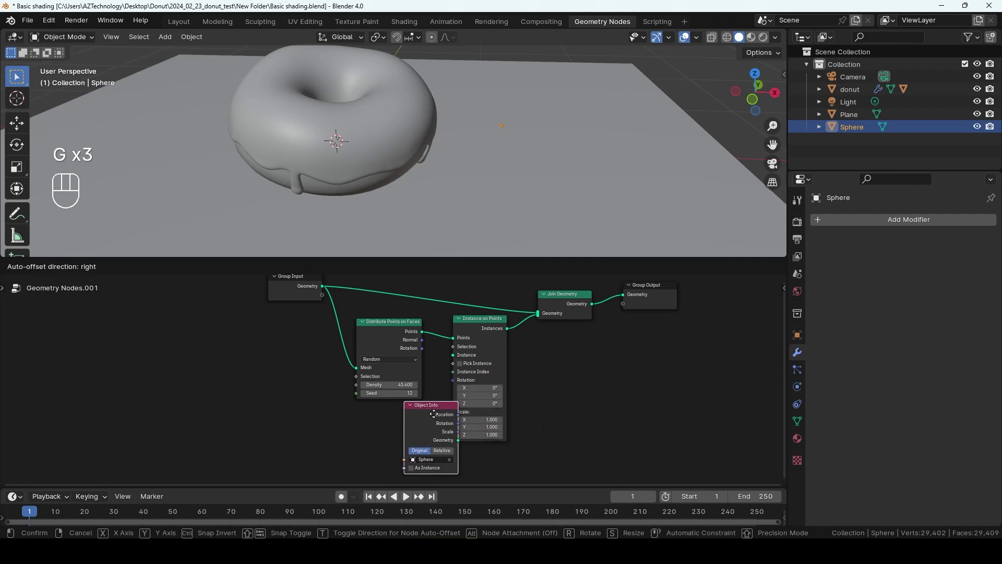
pyautogui.click(380, 422)
pyautogui.scroll(2, 440, 441)
pyautogui.moveTo(429, 408); pyautogui.dragTo(385, 418, button='middle')
pyautogui.press('g')
pyautogui.click(394, 394)
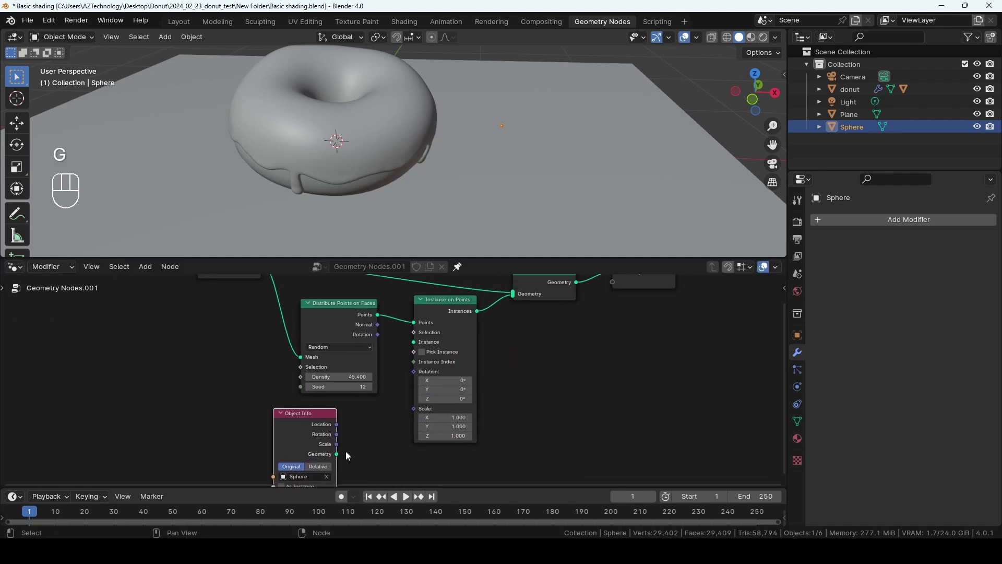
# Connect the Object Info node's Geometry output to the Instance input of Instance on Points and examine the icing up close
pyautogui.moveTo(338, 455); pyautogui.dragTo(415, 343)
pyautogui.moveTo(396, 179); pyautogui.dragTo(362, 186, button='middle')
pyautogui.scroll(6, 377, 197)
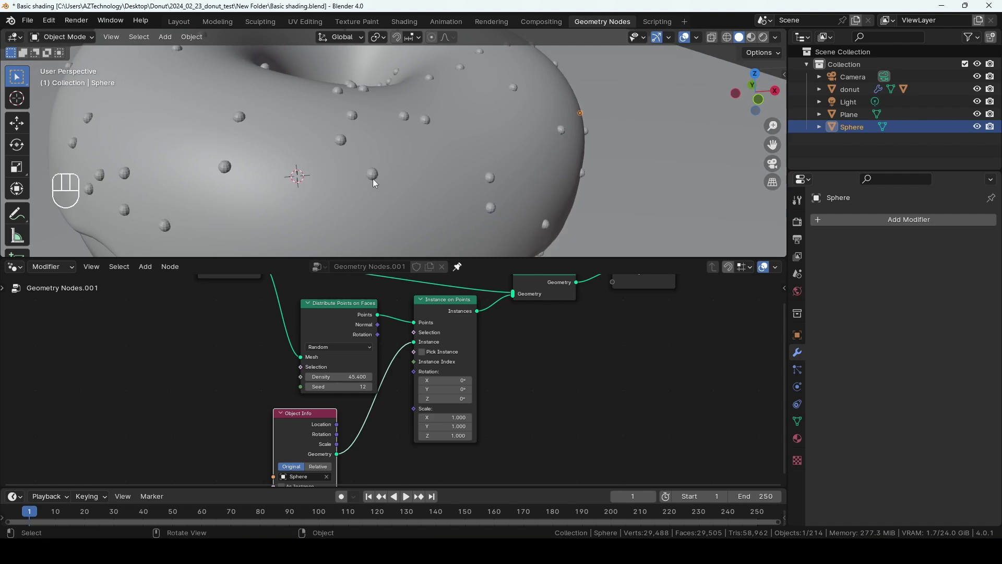
# Examine the sphere instances on the icing up close, with the icing and then the source sphere selected
pyautogui.click(362, 228)
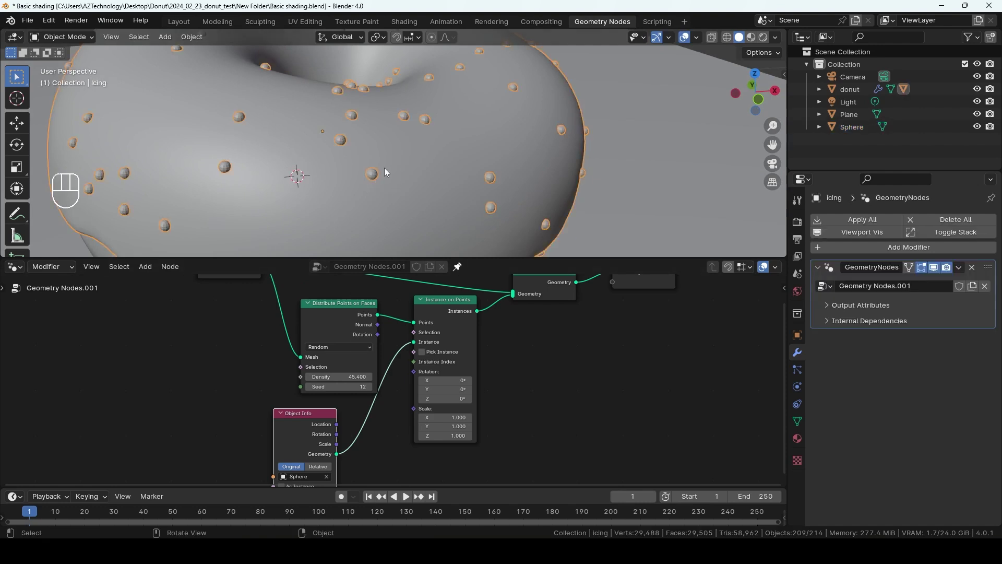
pyautogui.scroll(6, 386, 170)
pyautogui.scroll(-5, 391, 175)
pyautogui.click(851, 127)
pyautogui.scroll(4, 385, 173)
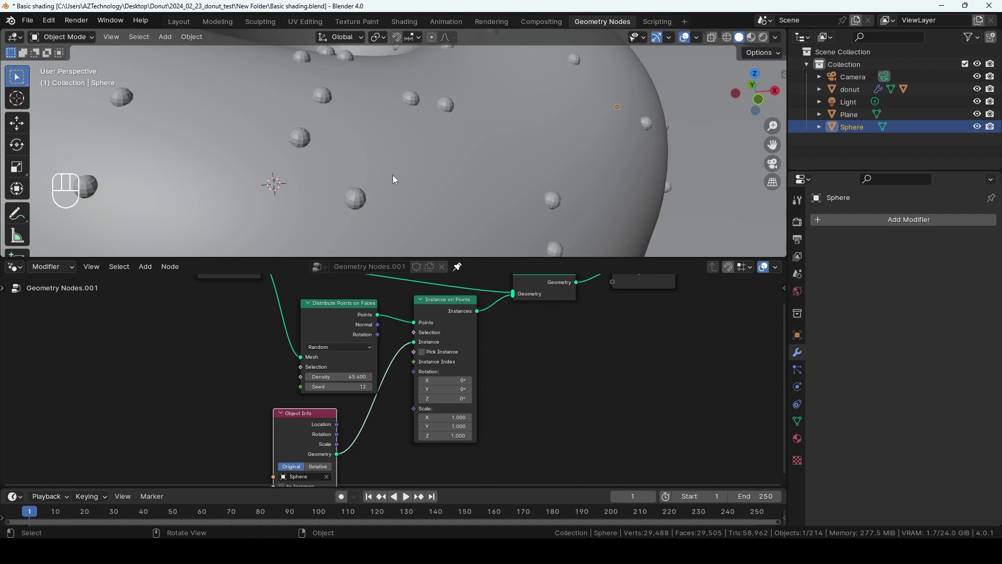
pyautogui.scroll(-4, 392, 180)
# Move the Distribute Points on Faces node farther from Instance on Points and raise its Density to about 115
pyautogui.press('g')
pyautogui.click(326, 333)
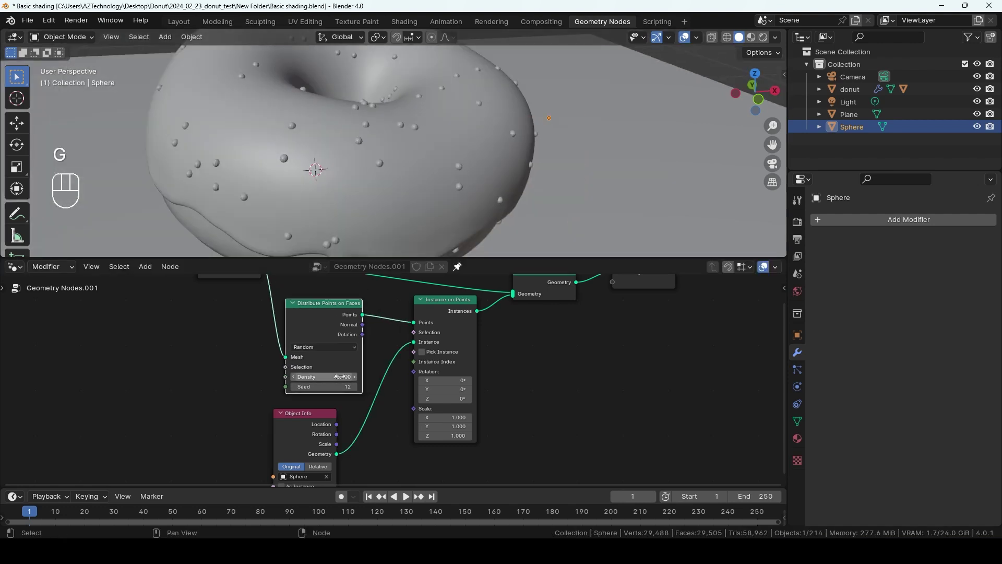
pyautogui.moveTo(339, 376); pyautogui.dragTo(402, 377)
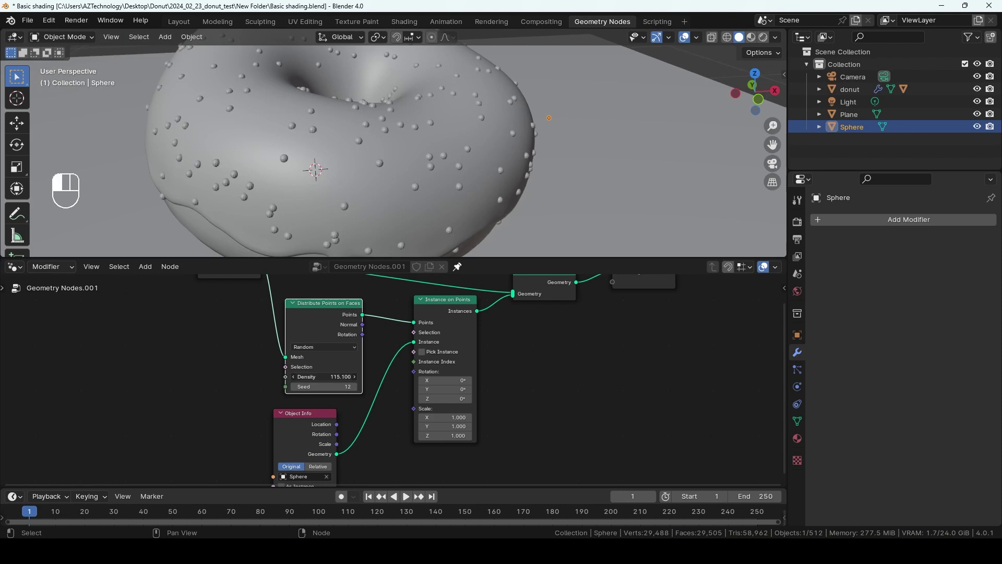
# Move the Group Input node farther away from Distribute Points on Faces to make room between them
pyautogui.scroll(-3, 194, 358)
pyautogui.click(279, 325)
pyautogui.press('g')
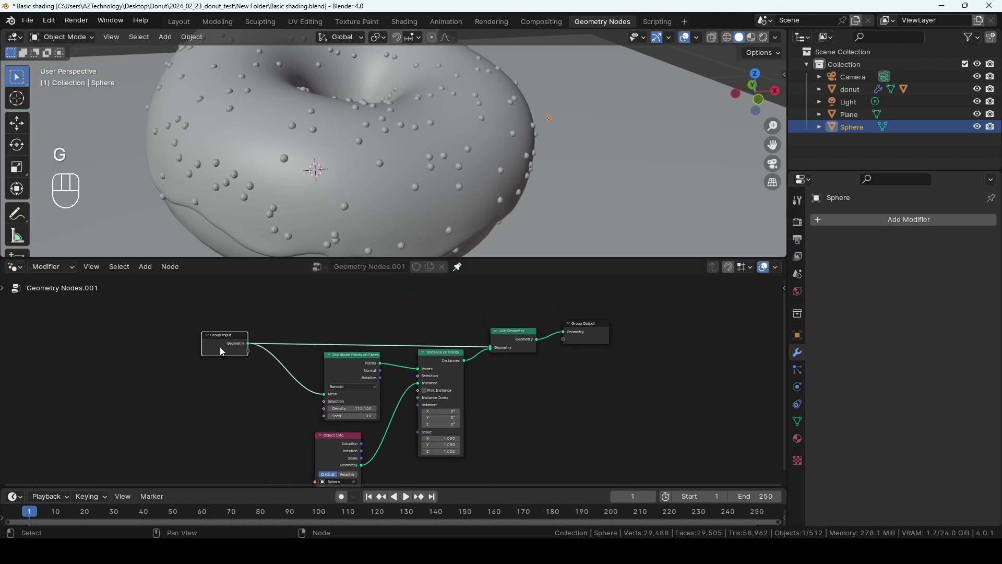
# Set the Density of Distribute Points on Faces to 1000 and inspect how the spheres overlap on the icing
pyautogui.scroll(2, 348, 403)
pyautogui.click(353, 418)
pyautogui.write('1')
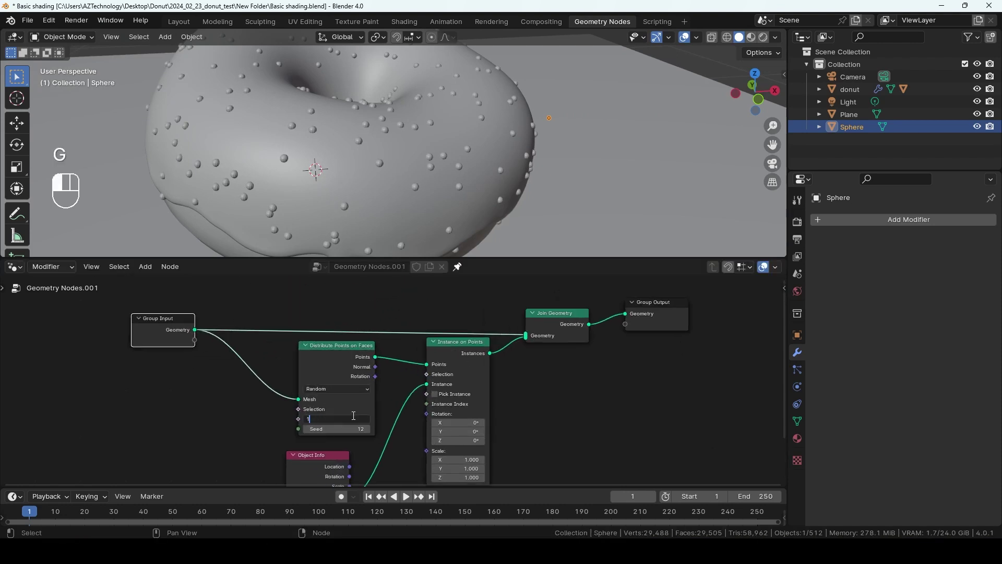
pyautogui.write('000')
pyautogui.press('Return')
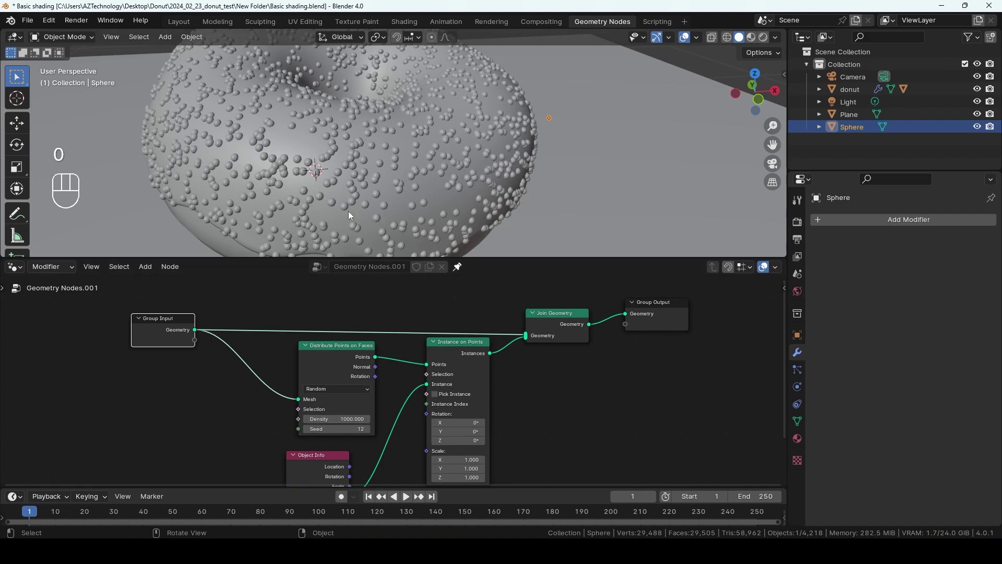
pyautogui.moveTo(349, 211); pyautogui.dragTo(412, 195, button='middle')
pyautogui.click(420, 194)
pyautogui.scroll(5, 380, 196)
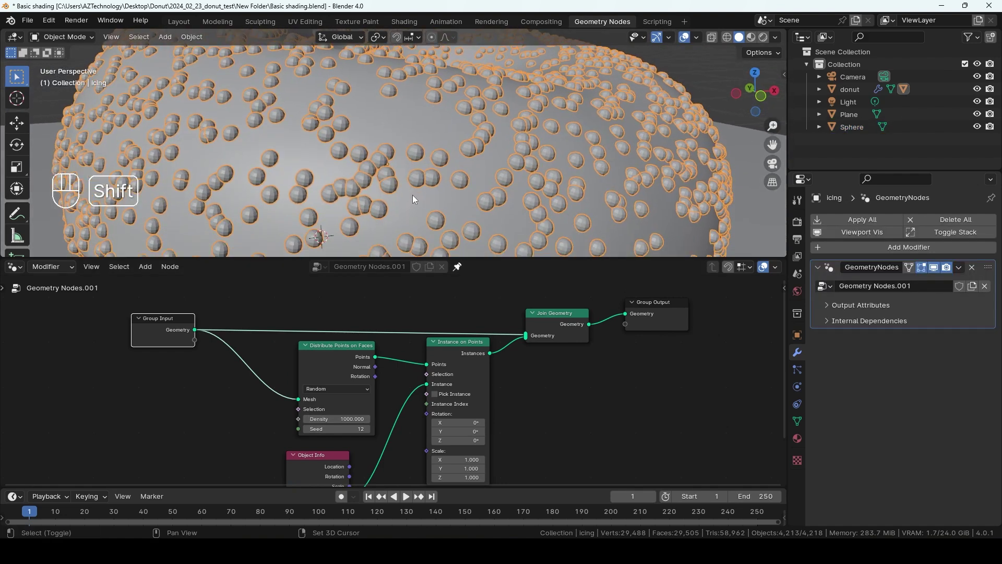
# Change the distribution method of Distribute Points on Faces to Poisson Disk and check the whole donut
pyautogui.click(345, 355)
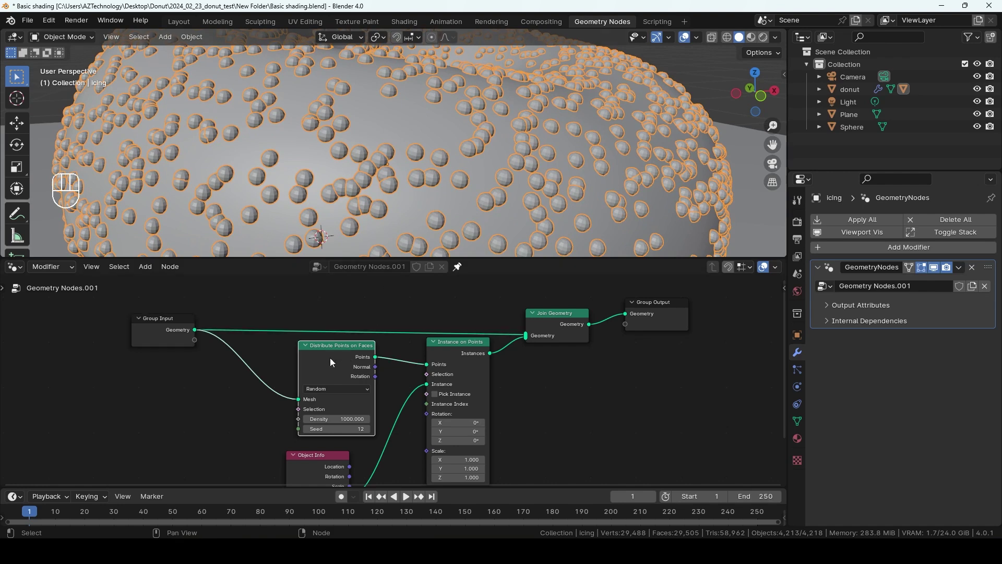
pyautogui.scroll(1, 331, 390)
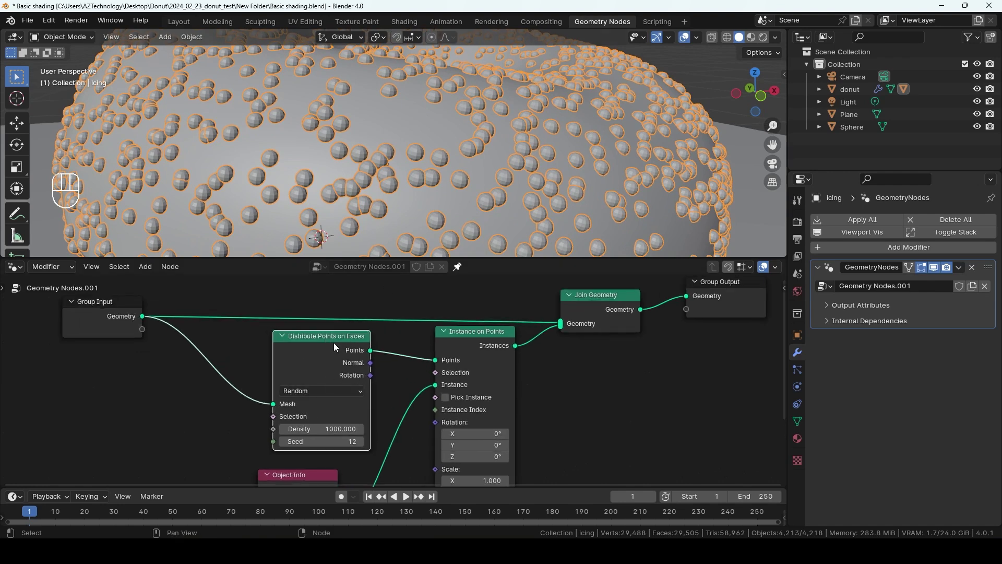
pyautogui.click(309, 390)
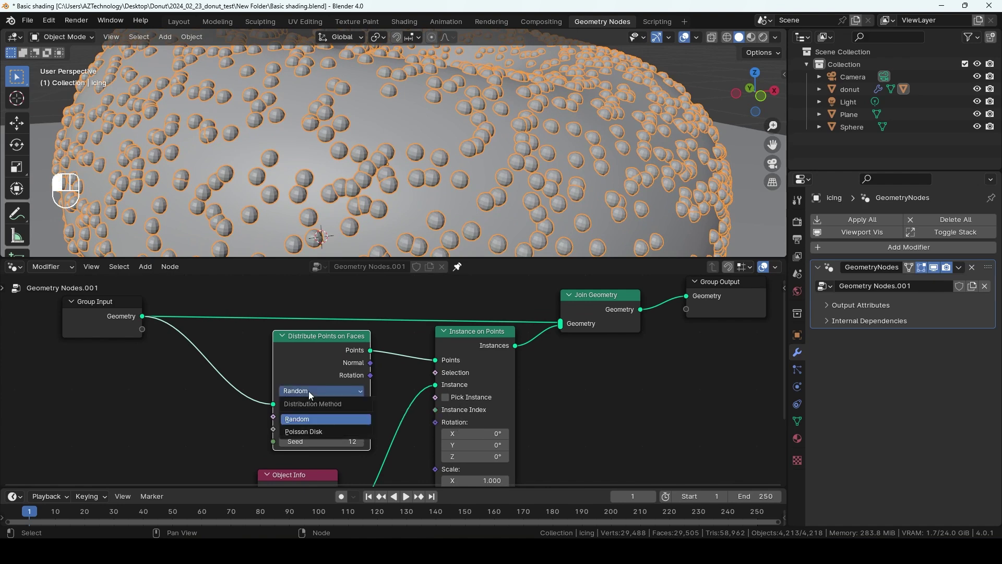
pyautogui.click(310, 432)
pyautogui.moveTo(426, 234); pyautogui.dragTo(480, 144, button='middle')
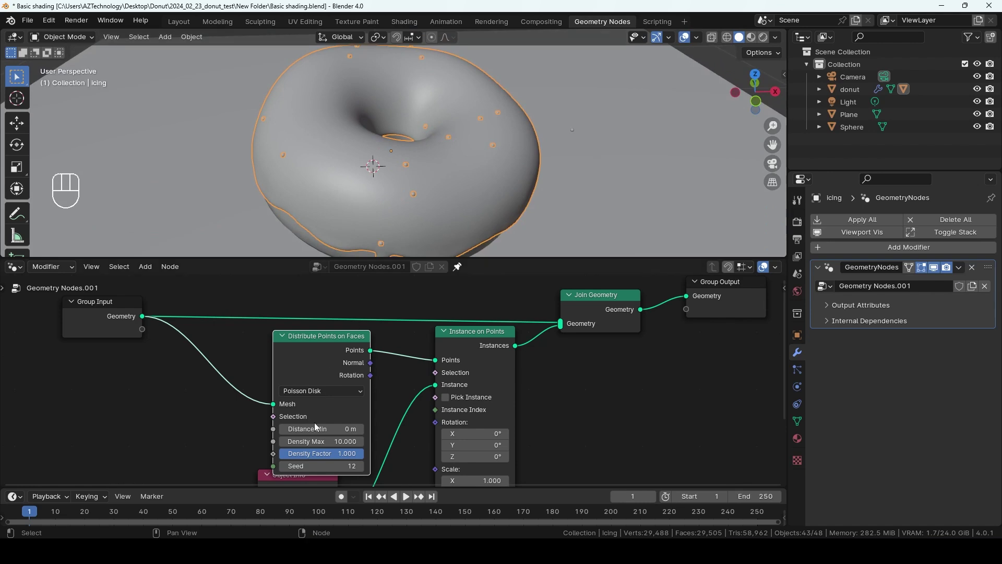
# Raise the Density Max of Distribute Points on Faces to about 229.3 and check the spacing of the spheres
pyautogui.moveTo(320, 441); pyautogui.dragTo(347, 442)
pyautogui.moveTo(327, 442); pyautogui.dragTo(342, 442)
pyautogui.moveTo(410, 197); pyautogui.dragTo(478, 193, button='middle')
pyautogui.scroll(4, 413, 184)
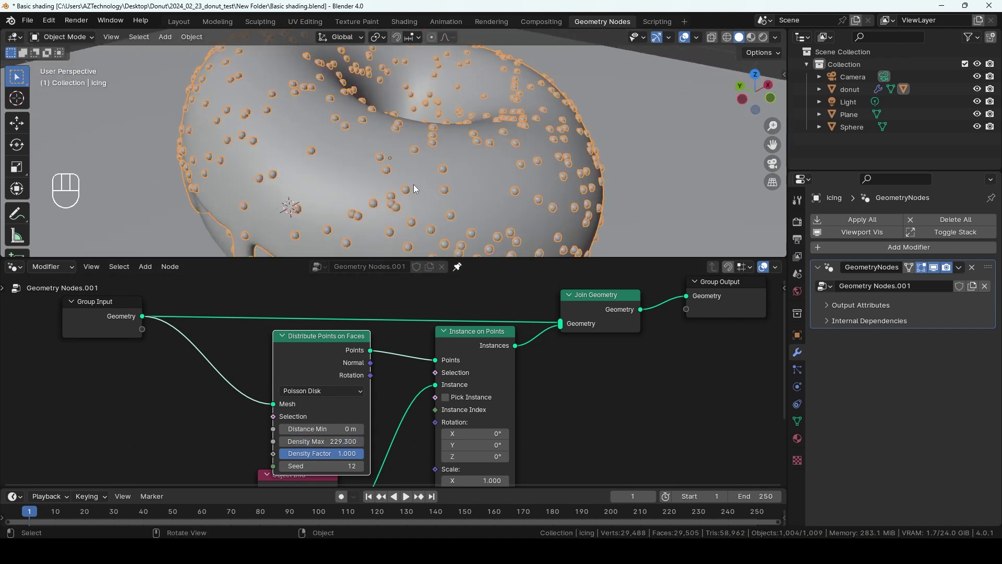
pyautogui.moveTo(413, 183); pyautogui.dragTo(450, 174, button='middle')
pyautogui.scroll(3, 354, 135)
pyautogui.keyDown('shift'); pyautogui.moveTo(353, 133); pyautogui.dragTo(402, 191, button='middle'); pyautogui.keyUp('shift')
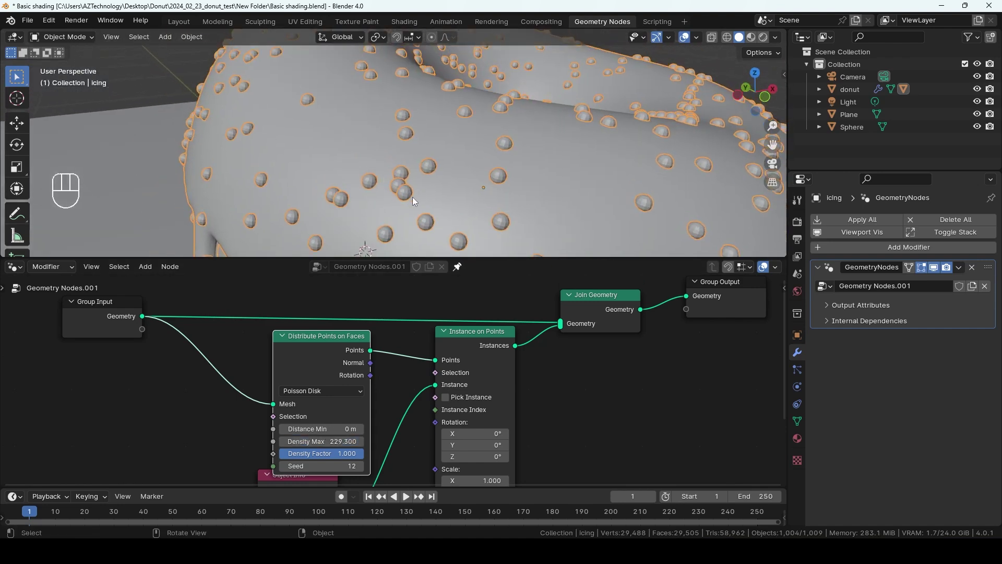
# Set the Distance Min of Distribute Points on Faces to 0.005 m and inspect the spheres around the icing
pyautogui.keyDown('shift'); pyautogui.moveTo(339, 429); pyautogui.dragTo(355, 429); pyautogui.keyUp('shift')
pyautogui.click(346, 427)
pyautogui.write('0.')
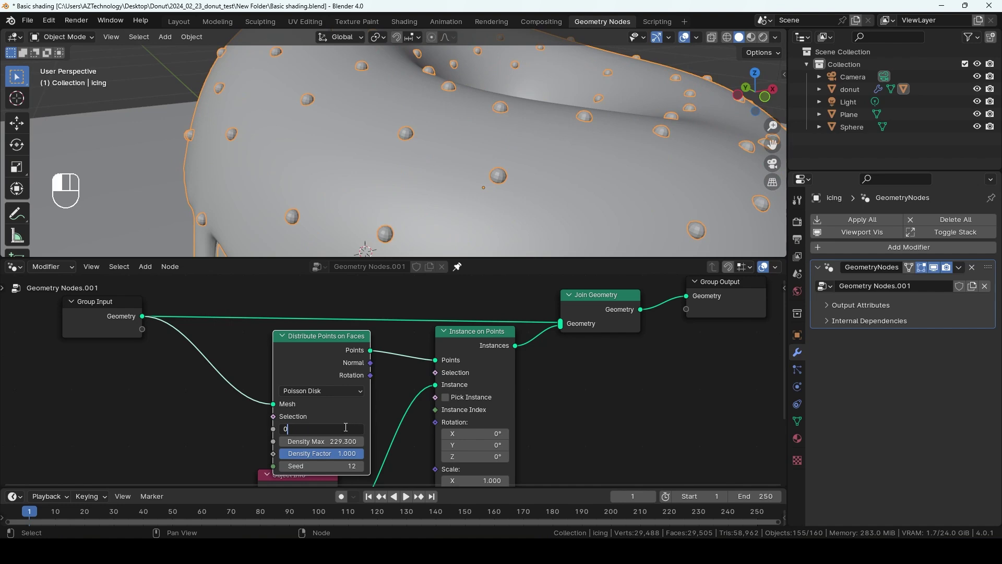
pyautogui.press('BackSpace')
pyautogui.write('0.005')
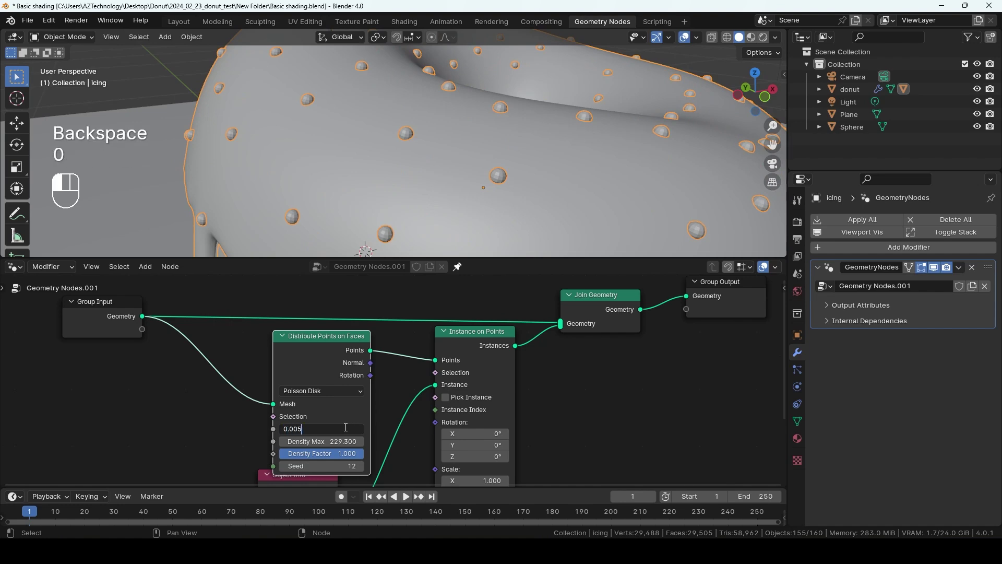
pyautogui.press('Return')
pyautogui.moveTo(397, 224); pyautogui.dragTo(515, 225, button='middle')
pyautogui.scroll(-5, 514, 225)
pyautogui.moveTo(453, 208); pyautogui.dragTo(431, 199, button='middle')
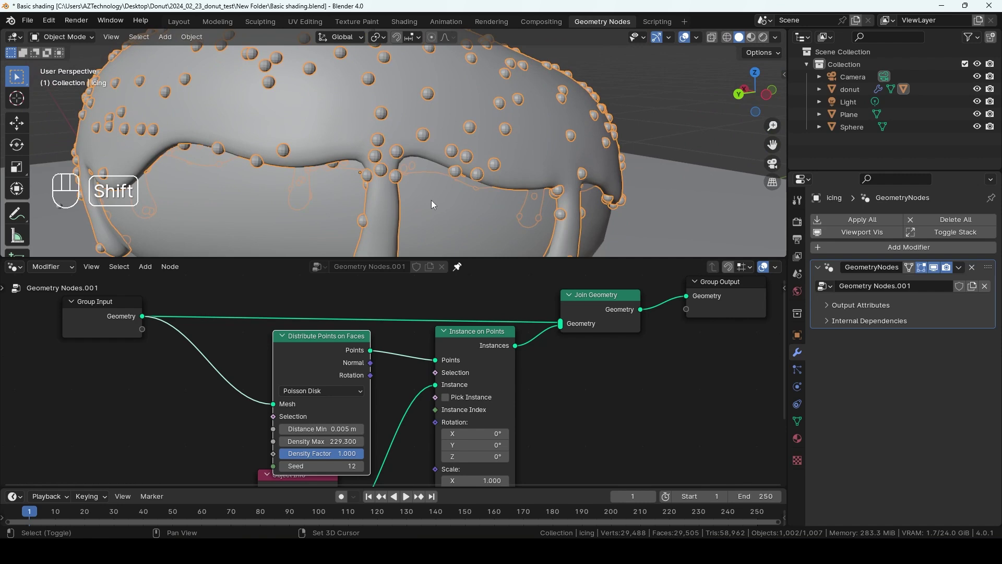
# Set the Distance Min of Distribute Points on Faces to 0.008 m and check the sphere spacing
pyautogui.click(344, 433)
pyautogui.write('0.008')
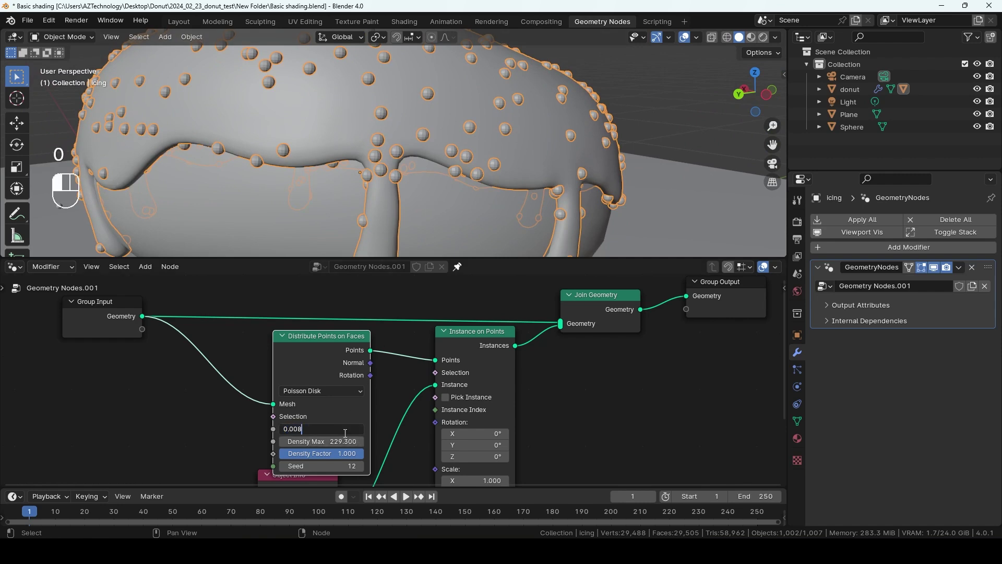
pyautogui.press('Return')
pyautogui.moveTo(474, 147); pyautogui.dragTo(437, 170, button='middle')
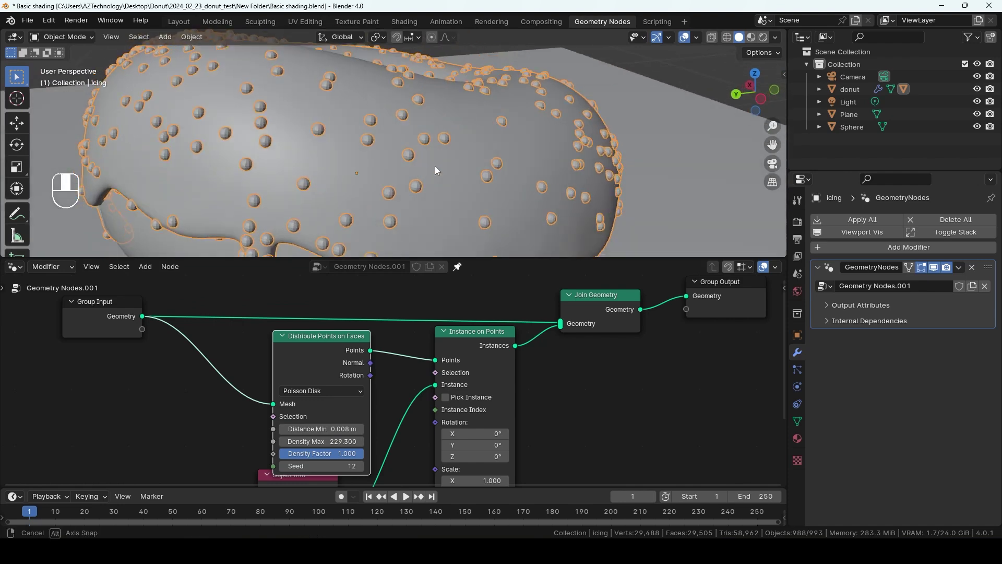
# Raise the Density Max of Distribute Points on Faces to about 303.2 while viewing the whole donut
pyautogui.scroll(-4, 436, 170)
pyautogui.moveTo(317, 446); pyautogui.dragTo(340, 446)
pyautogui.moveTo(424, 183)
pyautogui.mouseDown(button='middle')
pyautogui.moveTo(373, 211)
pyautogui.moveTo(412, 198)
pyautogui.mouseUp(button='middle')
# Select the source sphere and display its transform values down to its dimensions
pyautogui.click(848, 129)
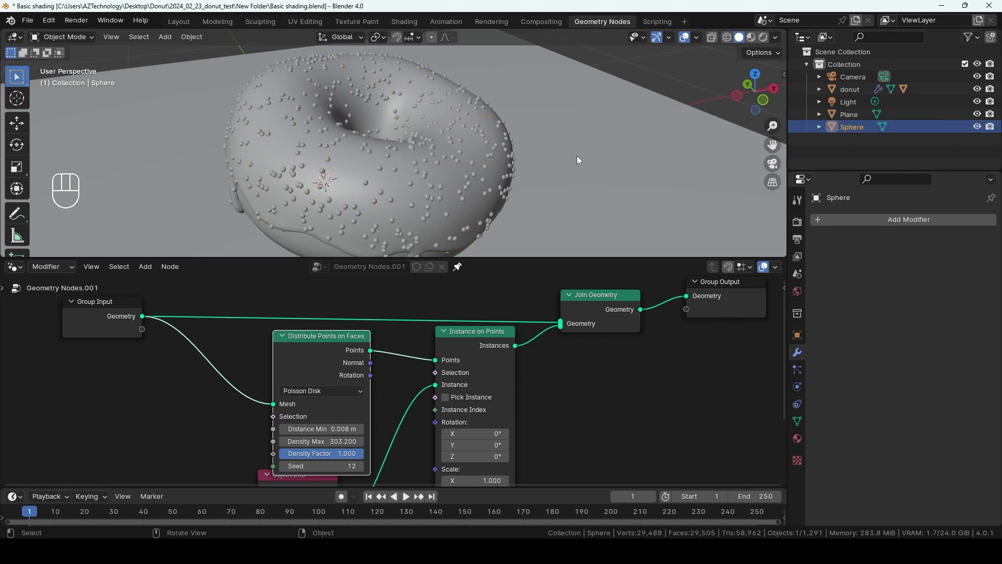
pyautogui.press('n')
pyautogui.press('n')
pyautogui.click(784, 75)
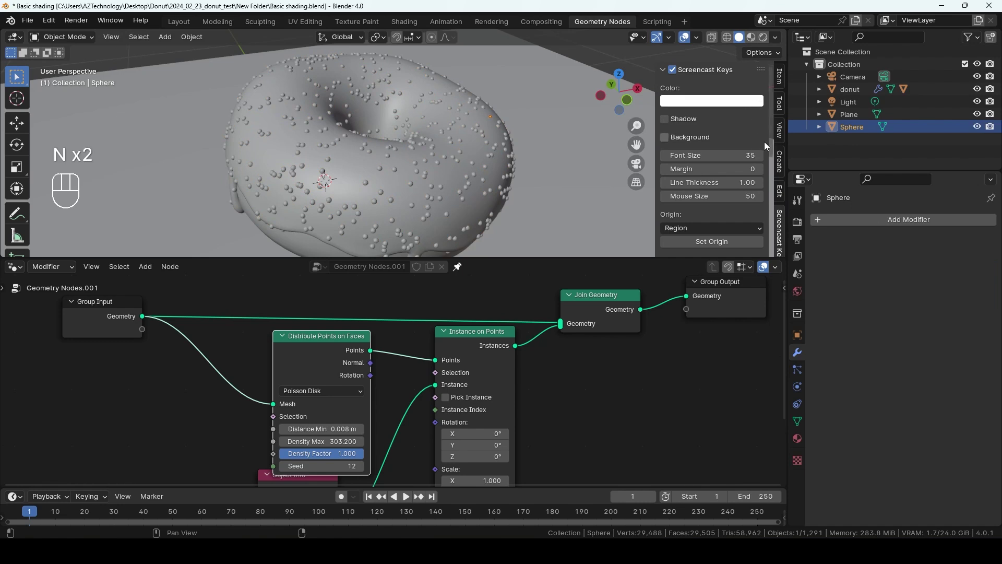
pyautogui.click(780, 78)
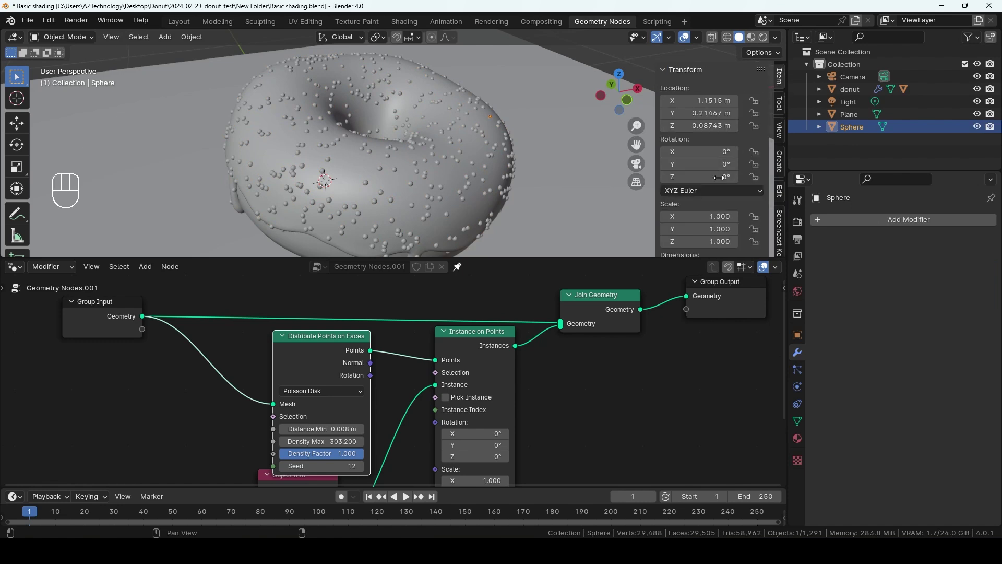
pyautogui.scroll(-3, 714, 208)
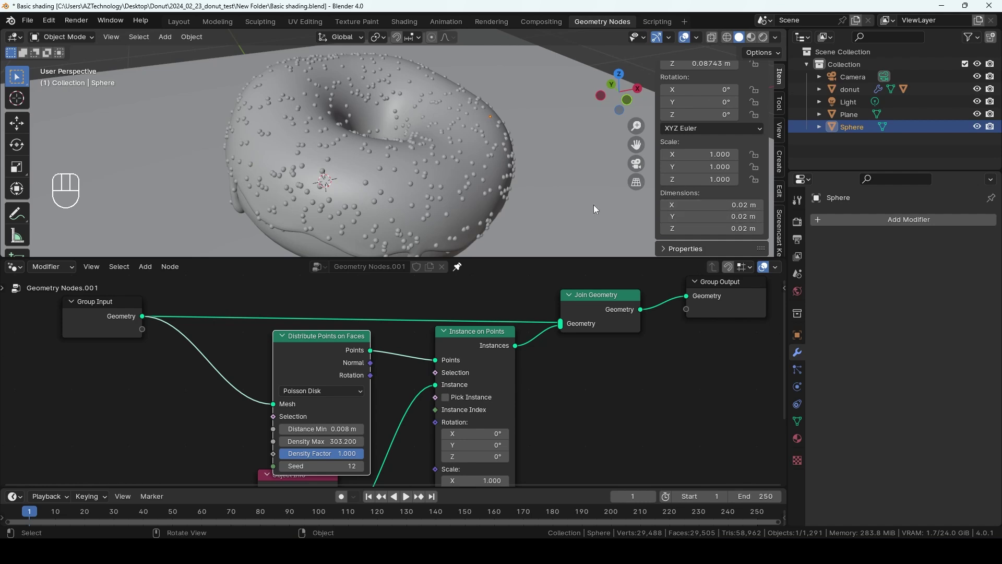
# Scale the source sphere up uniformly by a factor of about 1.358
pyautogui.keyDown('shift'); pyautogui.moveTo(593, 204); pyautogui.dragTo(577, 190, button='middle'); pyautogui.keyUp('shift')
pyautogui.scroll(-3, 576, 190)
pyautogui.press('s')
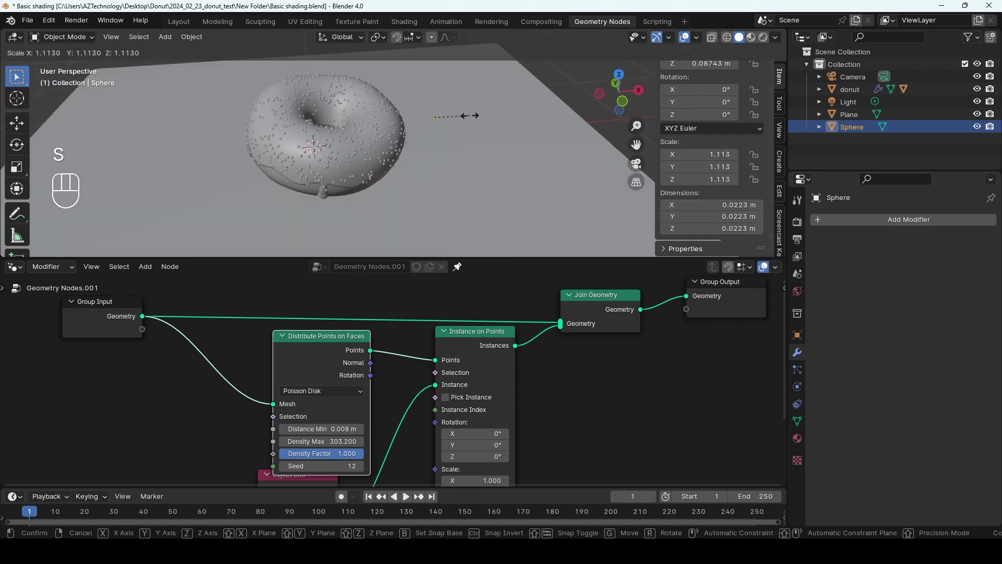
pyautogui.click(481, 124)
pyautogui.keyDown('shift'); pyautogui.moveTo(480, 123); pyautogui.dragTo(493, 147, button='middle'); pyautogui.keyUp('shift')
pyautogui.scroll(1, 493, 147)
pyautogui.scroll(2, 493, 147)
# Apply the source sphere's scale so that its scale values reset to 1
pyautogui.hotkey('ctrl', 'a')
pyautogui.hotkey('ctrl', 'a')
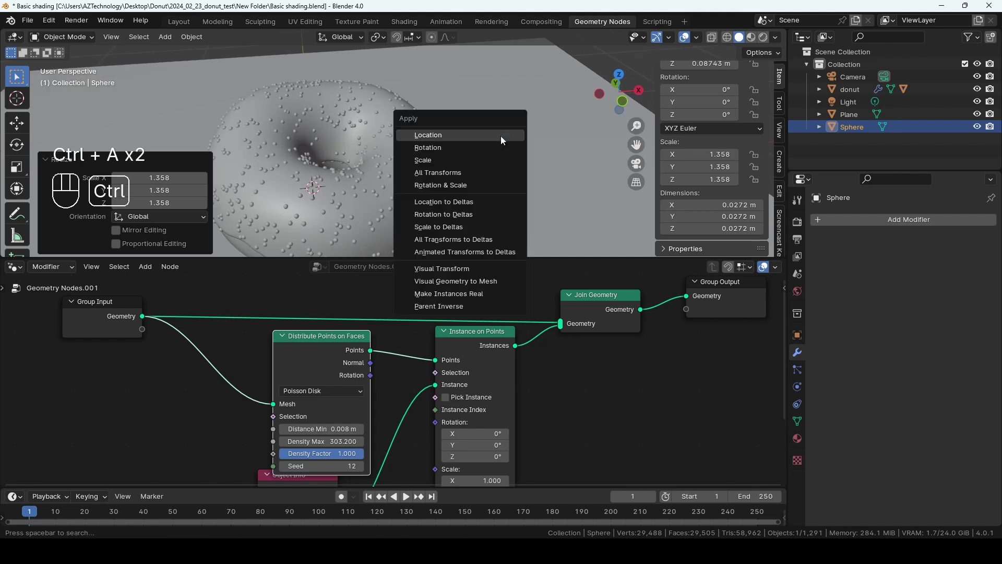
pyautogui.click(436, 159)
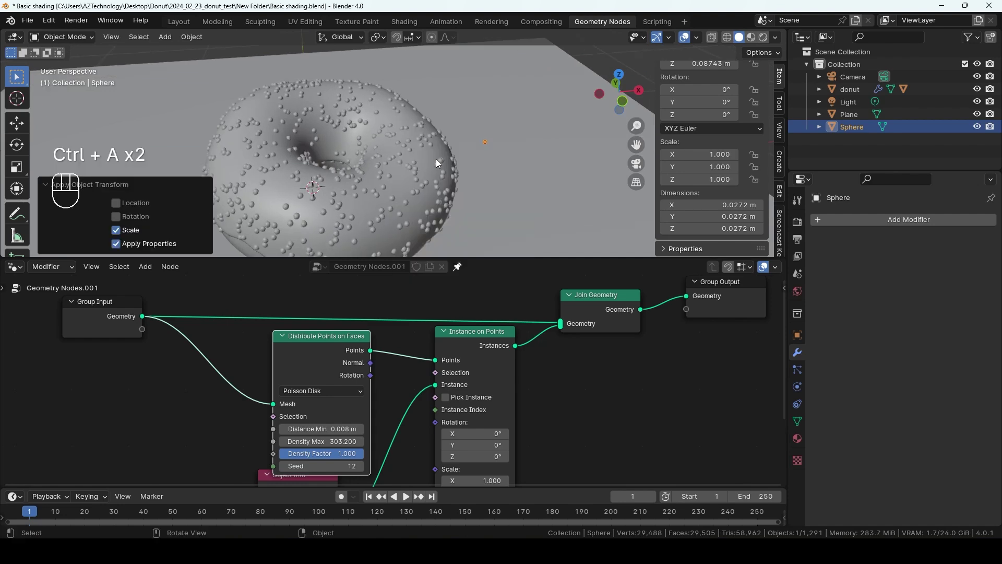
# Examine the sprinkle coverage over the icing's top, hole and drips from several angles, with the icing selected
pyautogui.moveTo(430, 171); pyautogui.dragTo(454, 162, button='middle')
pyautogui.scroll(3, 415, 174)
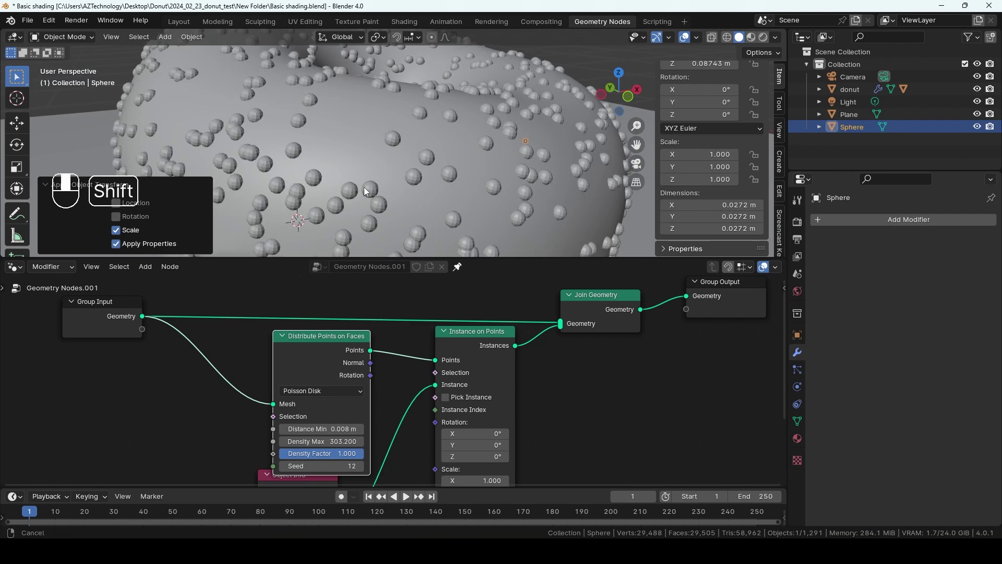
pyautogui.keyDown('shift'); pyautogui.moveTo(365, 187); pyautogui.dragTo(387, 87, button='middle'); pyautogui.keyUp('shift')
pyautogui.scroll(-3, 373, 169)
pyautogui.click(393, 164)
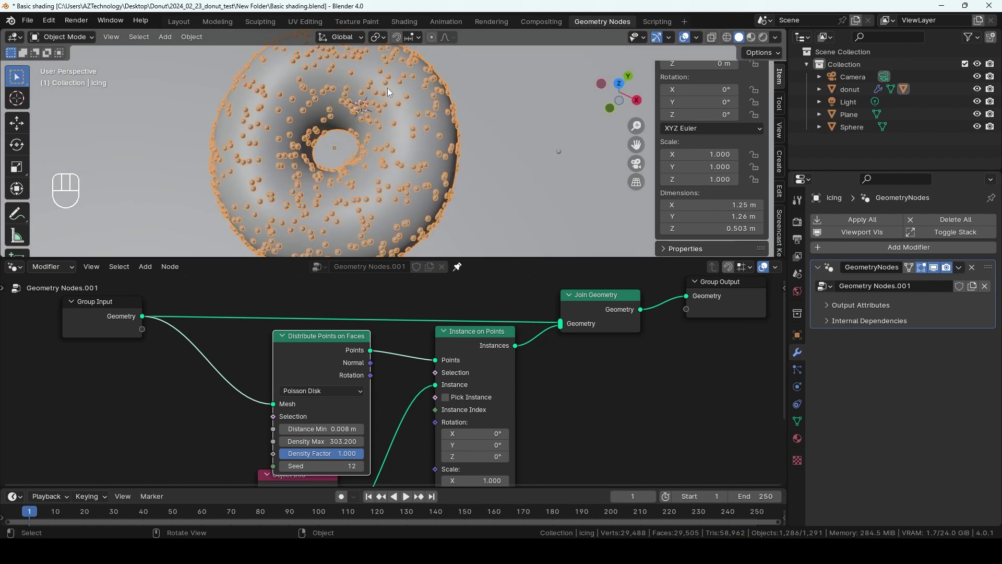
pyautogui.moveTo(343, 193); pyautogui.dragTo(356, 151, button='middle')
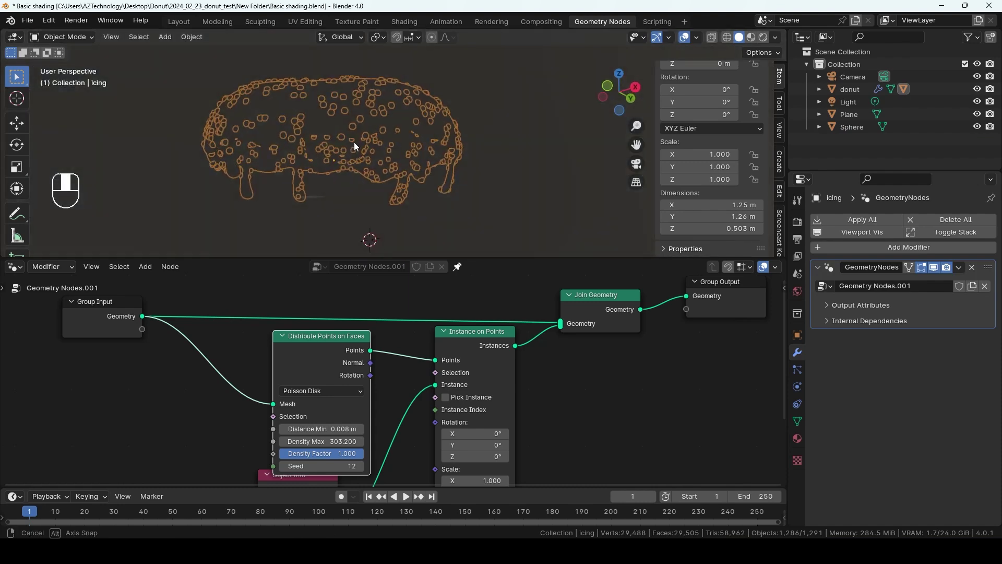
pyautogui.keyDown('shift'); pyautogui.rightClick(359, 196); pyautogui.keyUp('shift')
pyautogui.moveTo(361, 197); pyautogui.dragTo(378, 162, button='middle')
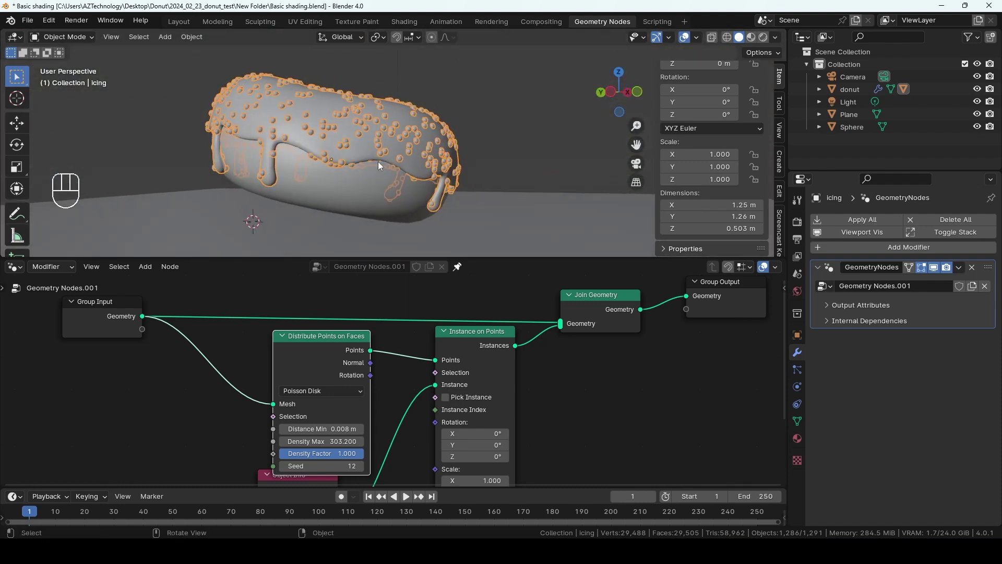
pyautogui.moveTo(287, 161)
pyautogui.mouseDown(button='middle')
pyautogui.moveTo(429, 120)
pyautogui.moveTo(421, 159)
pyautogui.moveTo(414, 146)
pyautogui.moveTo(292, 145)
pyautogui.mouseUp(button='middle')
pyautogui.moveTo(371, 102); pyautogui.dragTo(439, 139, button='middle')
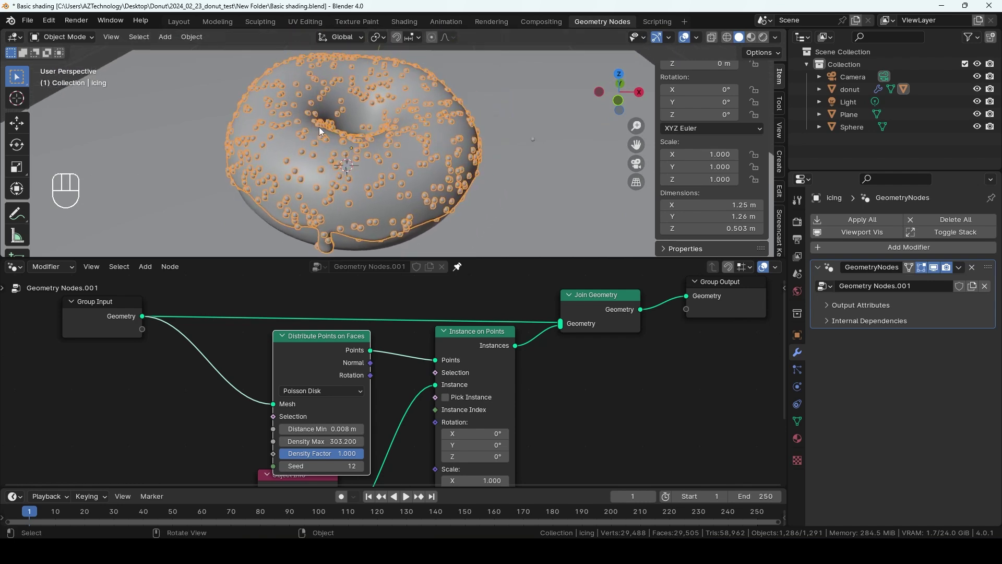
# Switch the icing to Weight Paint mode and view its upper surface
pyautogui.click(76, 39)
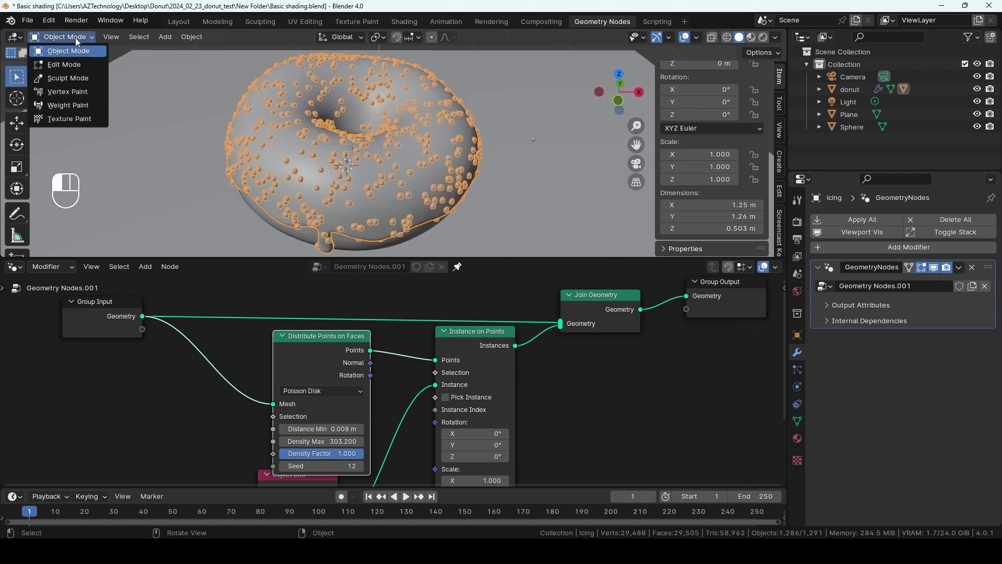
pyautogui.click(74, 111)
pyautogui.moveTo(377, 148); pyautogui.dragTo(342, 165, button='middle')
pyautogui.moveTo(330, 118); pyautogui.dragTo(236, 131, button='middle')
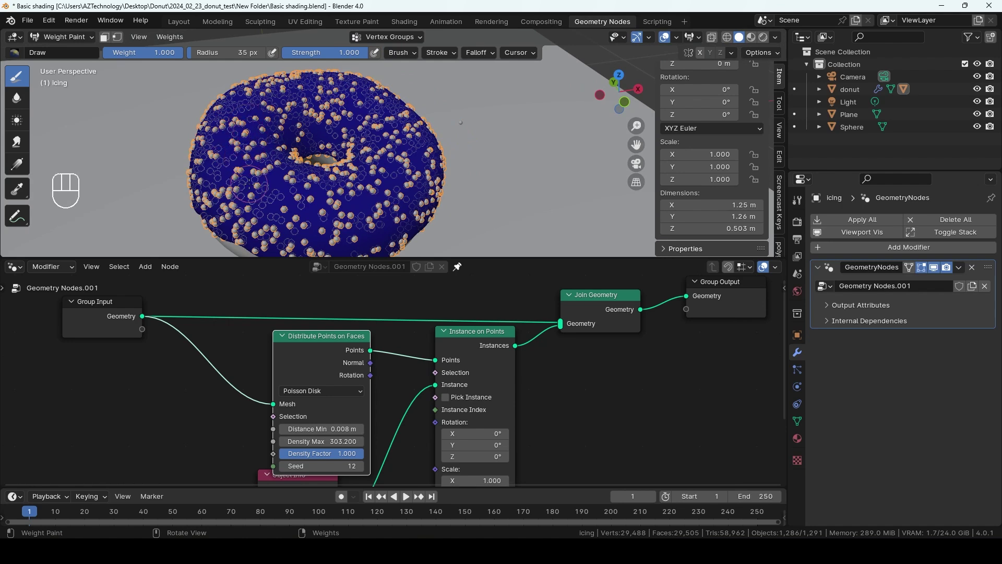
# Set the brush radius to 58 px and paint a full-weight ring around the icing's top, plus several patches towards the hole
pyautogui.press('f')
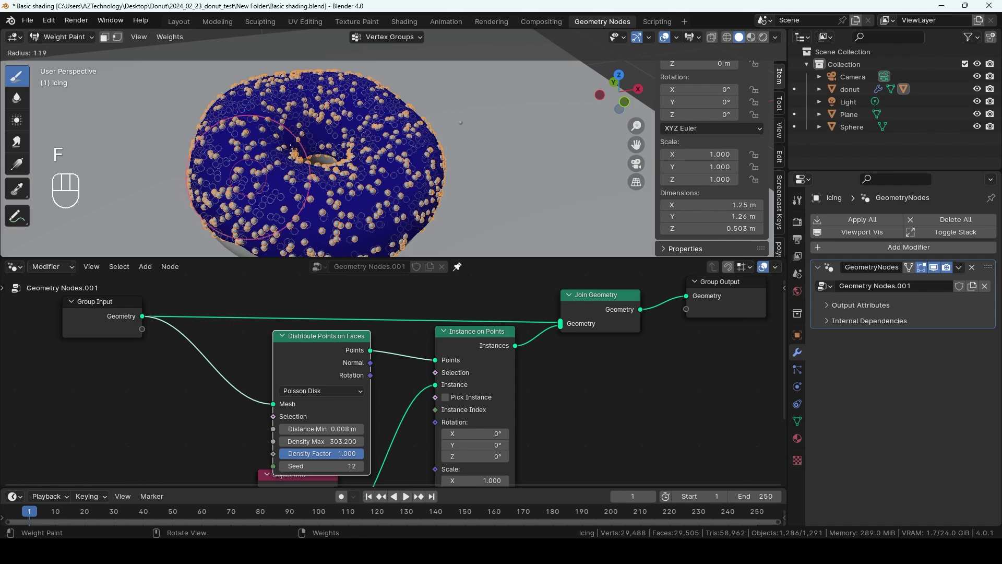
pyautogui.click(292, 149)
pyautogui.press('f')
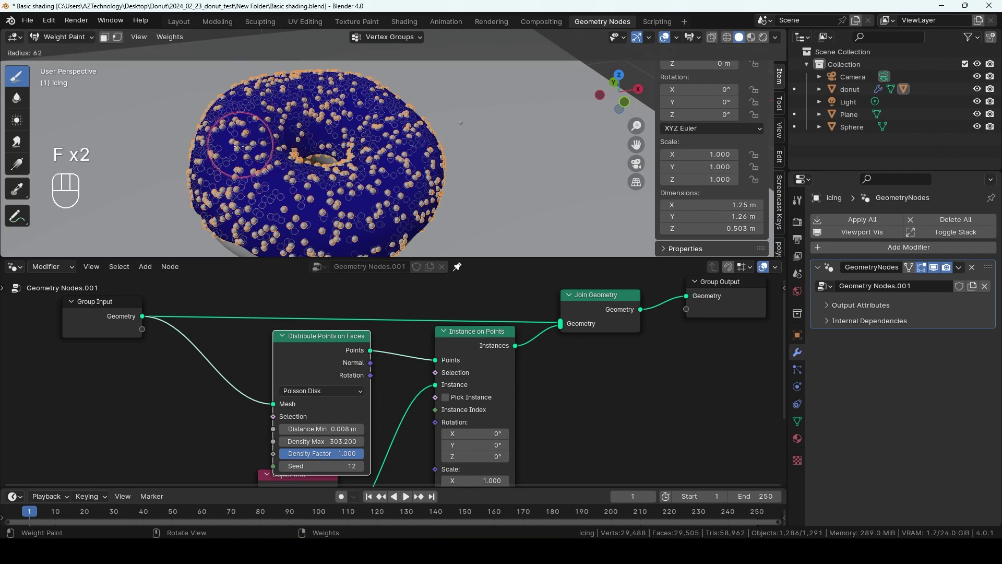
pyautogui.click(261, 132)
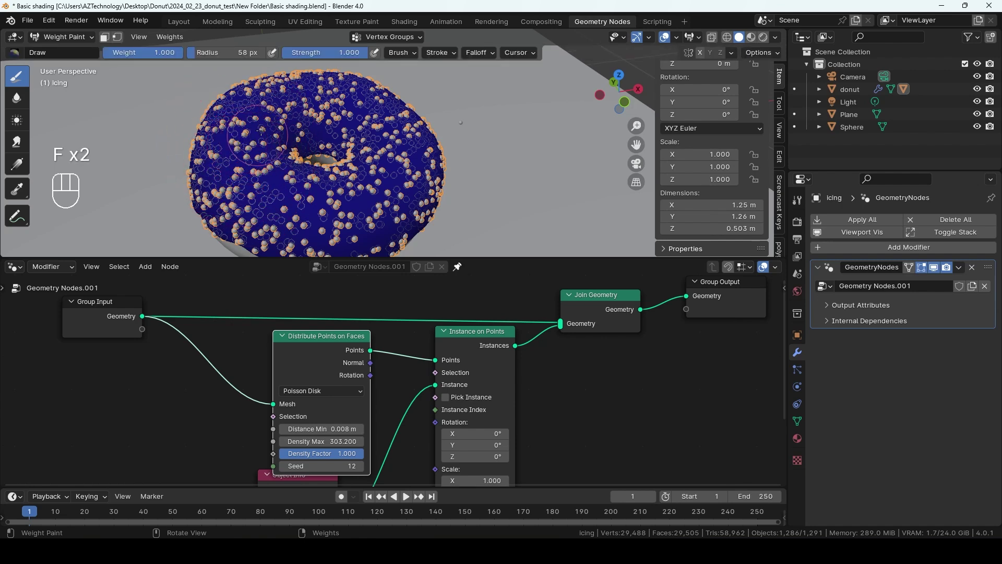
pyautogui.moveTo(287, 95)
pyautogui.mouseDown()
pyautogui.moveTo(246, 133)
pyautogui.moveTo(241, 192)
pyautogui.moveTo(342, 208)
pyautogui.moveTo(402, 141)
pyautogui.moveTo(326, 99)
pyautogui.moveTo(286, 107)
pyautogui.mouseUp()
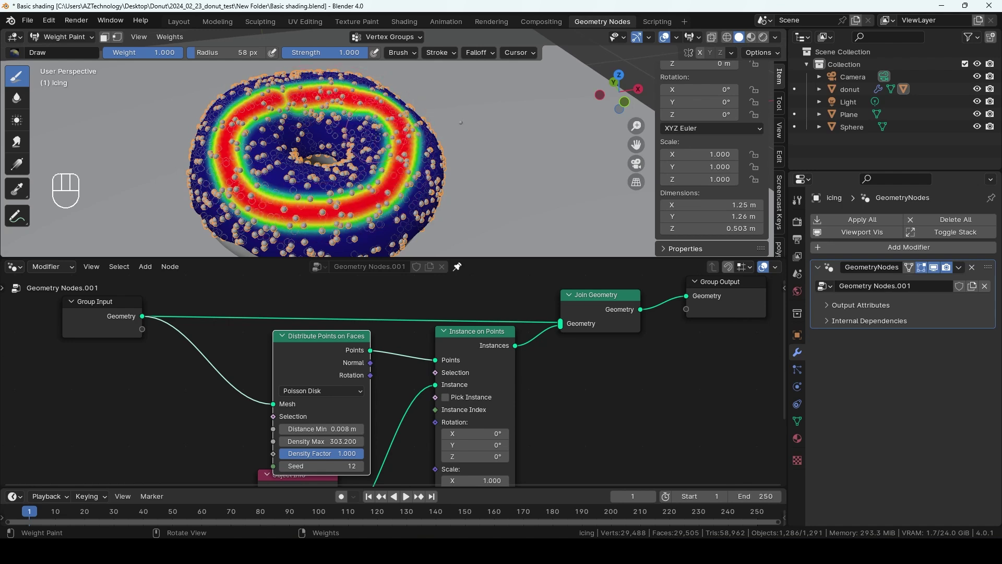
pyautogui.moveTo(376, 134)
pyautogui.mouseDown()
pyautogui.moveTo(344, 151)
pyautogui.moveTo(261, 157)
pyautogui.moveTo(281, 193)
pyautogui.moveTo(355, 177)
pyautogui.mouseUp()
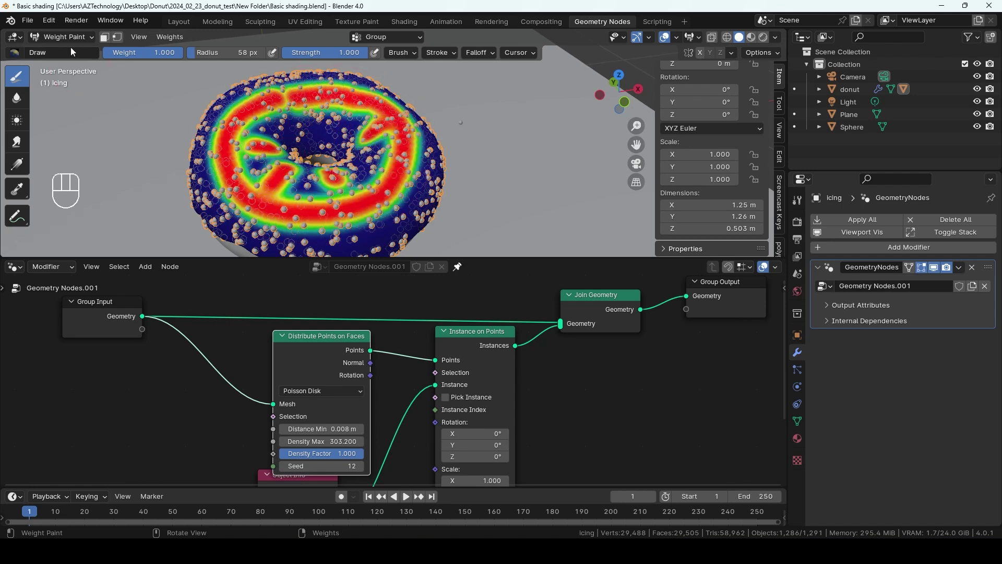
# Return the icing to Object Mode and check the sprinkle distribution from above and from the side
pyautogui.click(72, 40)
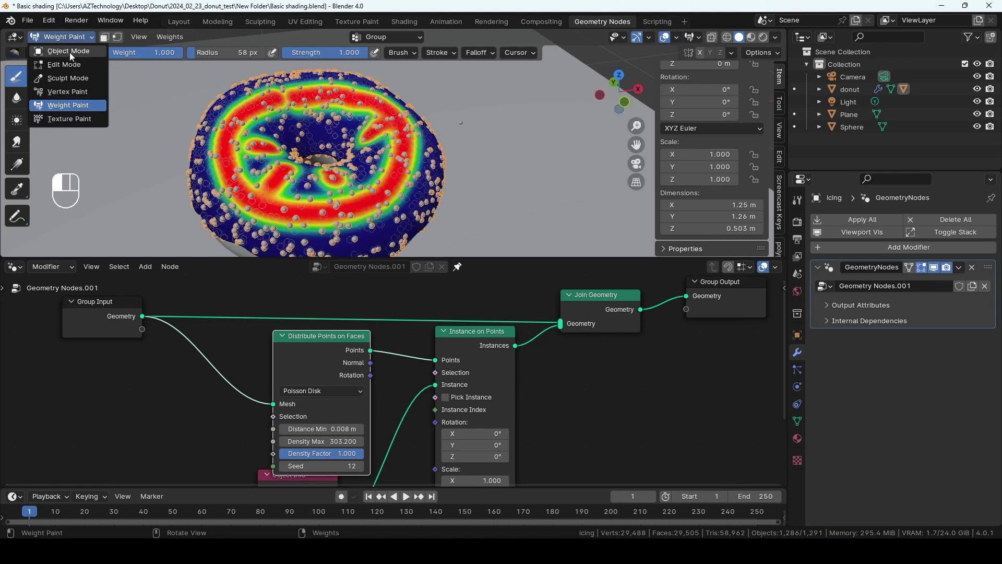
pyautogui.click(70, 52)
pyautogui.moveTo(399, 154)
pyautogui.mouseDown(button='middle')
pyautogui.moveTo(331, 162)
pyautogui.moveTo(360, 136)
pyautogui.moveTo(374, 161)
pyautogui.moveTo(412, 152)
pyautogui.moveTo(371, 160)
pyautogui.mouseUp(button='middle')
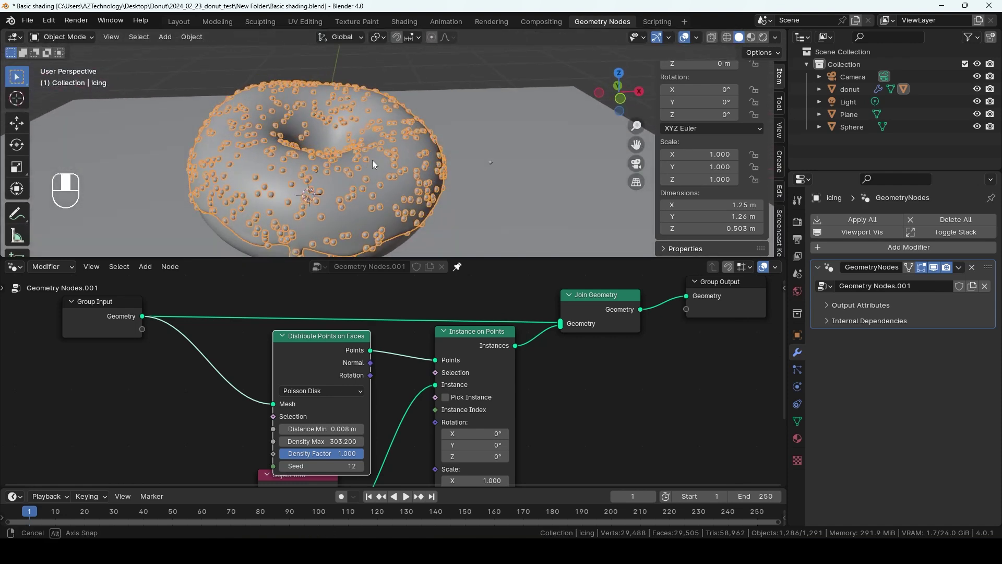
pyautogui.scroll(-2, 438, 182)
pyautogui.keyDown('shift'); pyautogui.moveTo(437, 182); pyautogui.dragTo(420, 167, button='middle'); pyautogui.keyUp('shift')
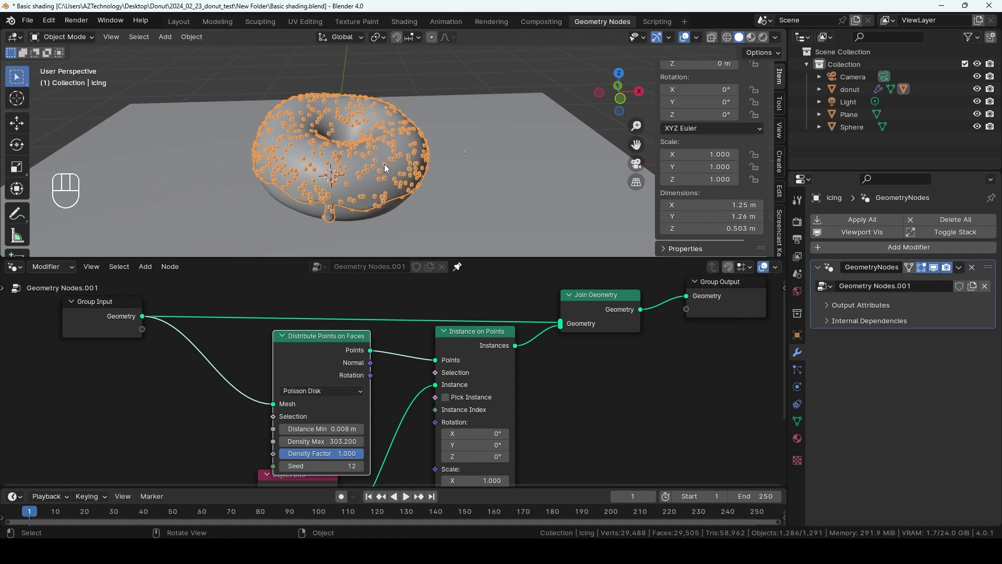
pyautogui.moveTo(405, 126); pyautogui.dragTo(390, 144, button='middle')
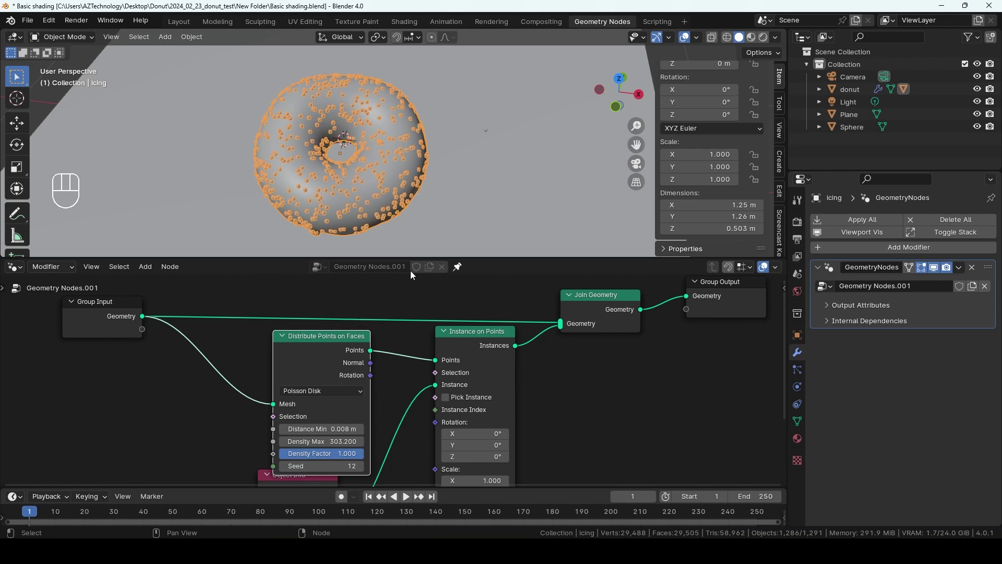
pyautogui.moveTo(433, 188); pyautogui.dragTo(443, 158, button='middle')
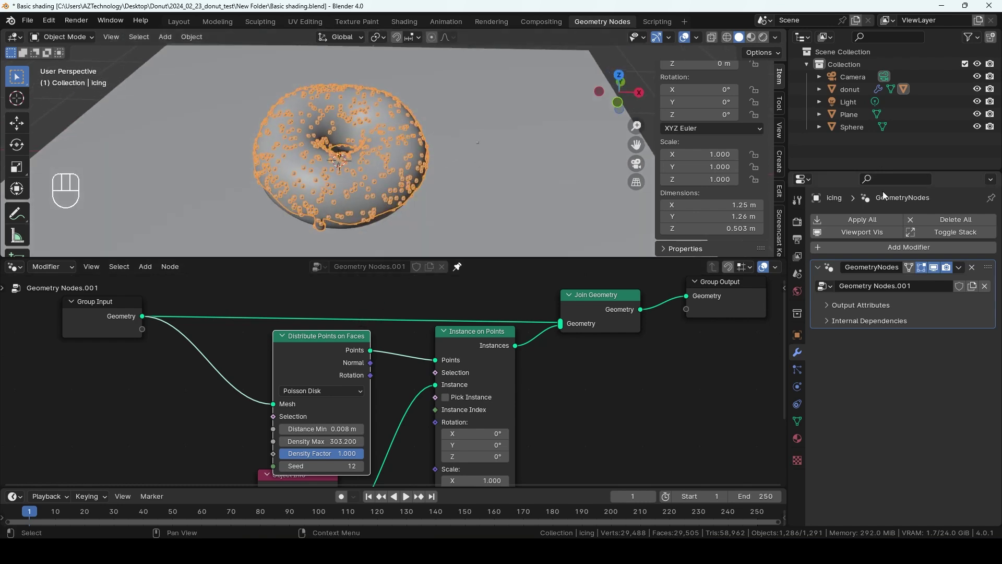
# Rename the icing's painted vertex group to "sprinkle"
pyautogui.click(798, 422)
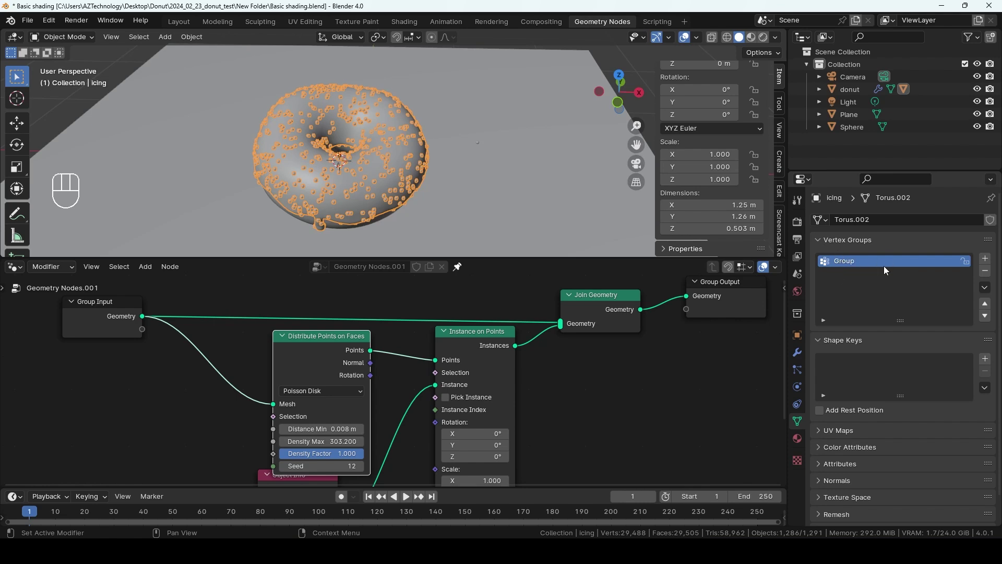
pyautogui.doubleClick(852, 262)
pyautogui.write('sprinkle')
pyautogui.press('Return')
# Add a Named Attribute node whose Attribute output feeds the Density Factor of Distribute Points on Faces
pyautogui.moveTo(548, 373); pyautogui.dragTo(598, 319, button='middle')
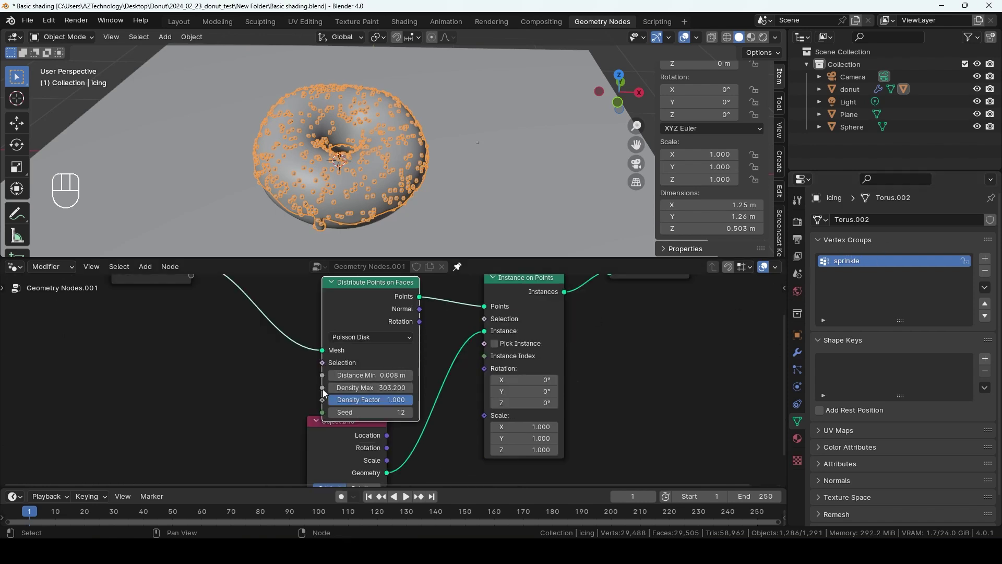
pyautogui.scroll(-1, 366, 401)
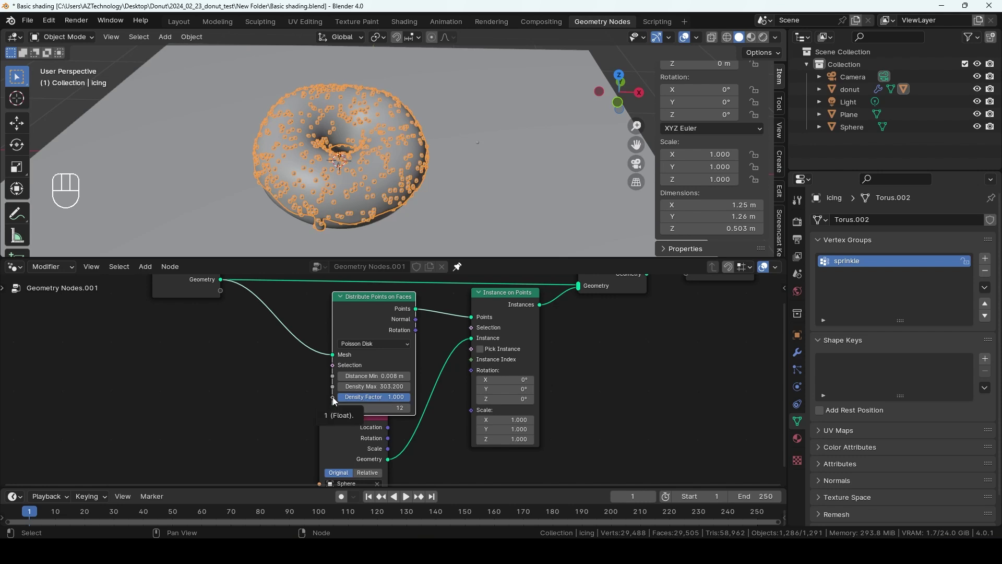
pyautogui.moveTo(333, 397); pyautogui.dragTo(181, 376)
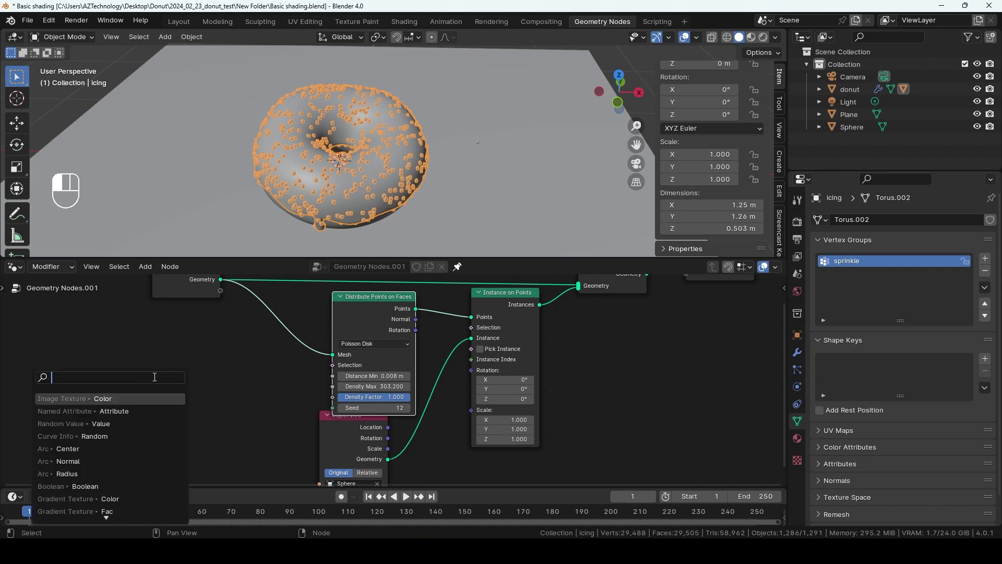
pyautogui.write('na')
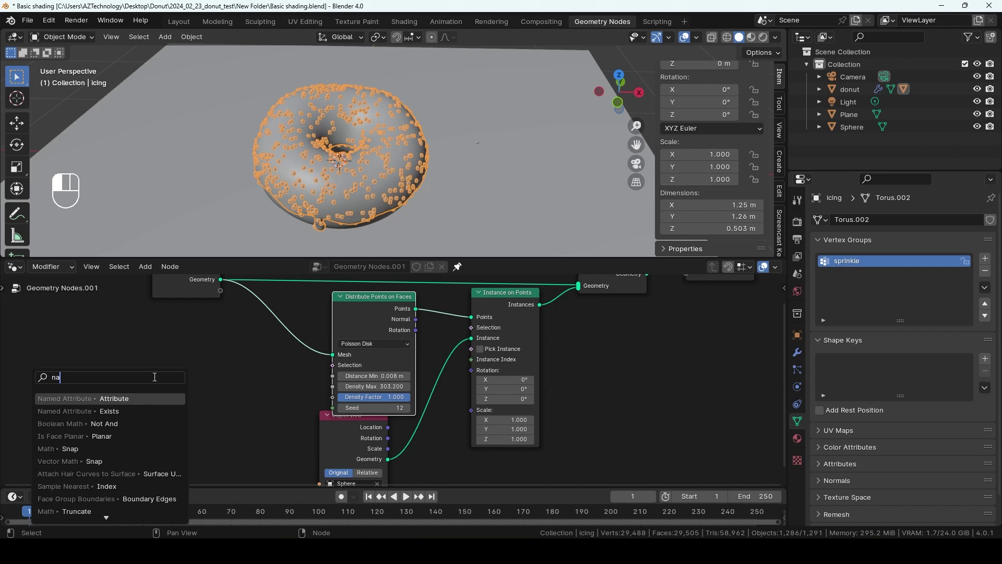
pyautogui.click(95, 399)
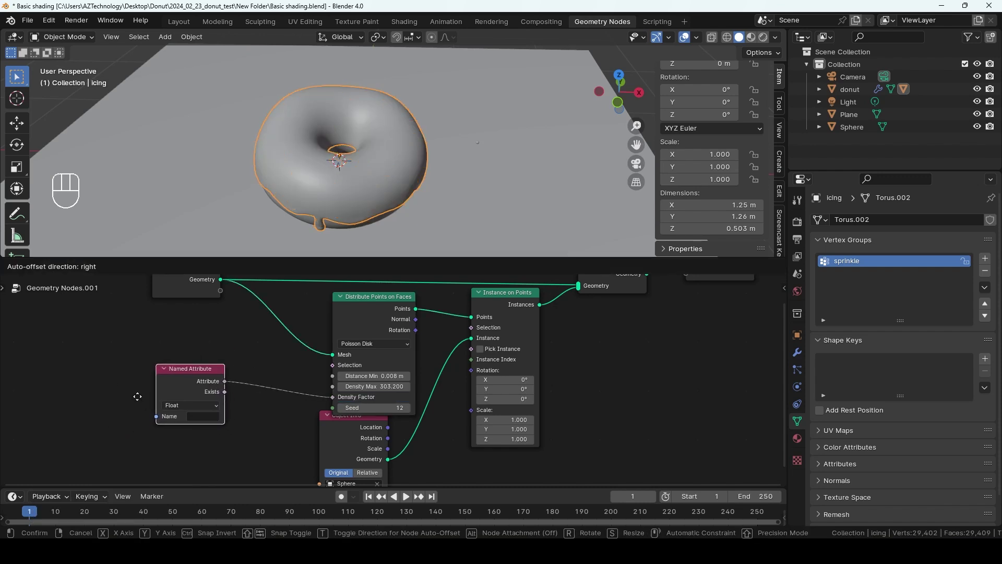
pyautogui.click(139, 401)
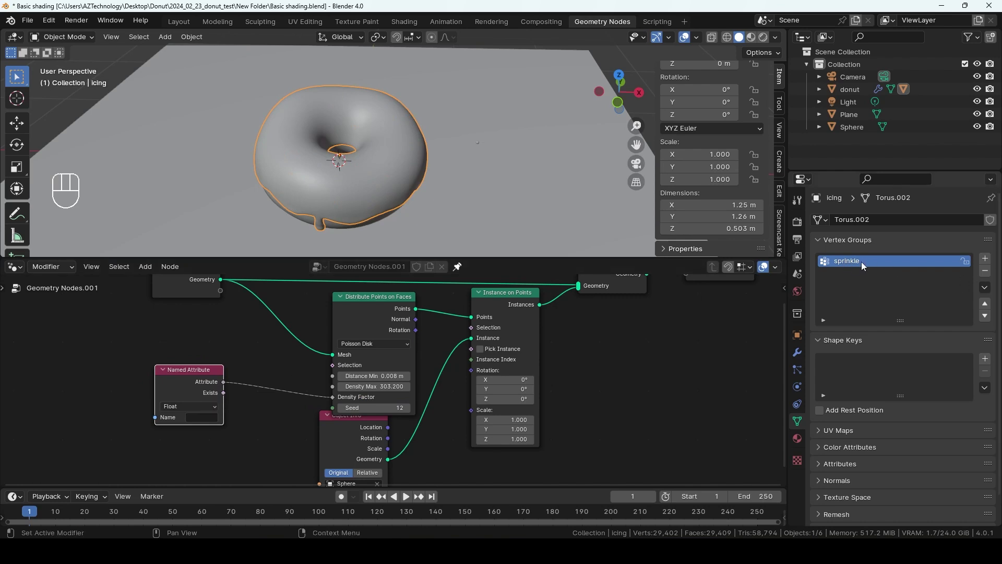
# Choose the "sprinkle" attribute as the Named Attribute's name and inspect the resulting sprinkle placement on the icing
pyautogui.click(208, 419)
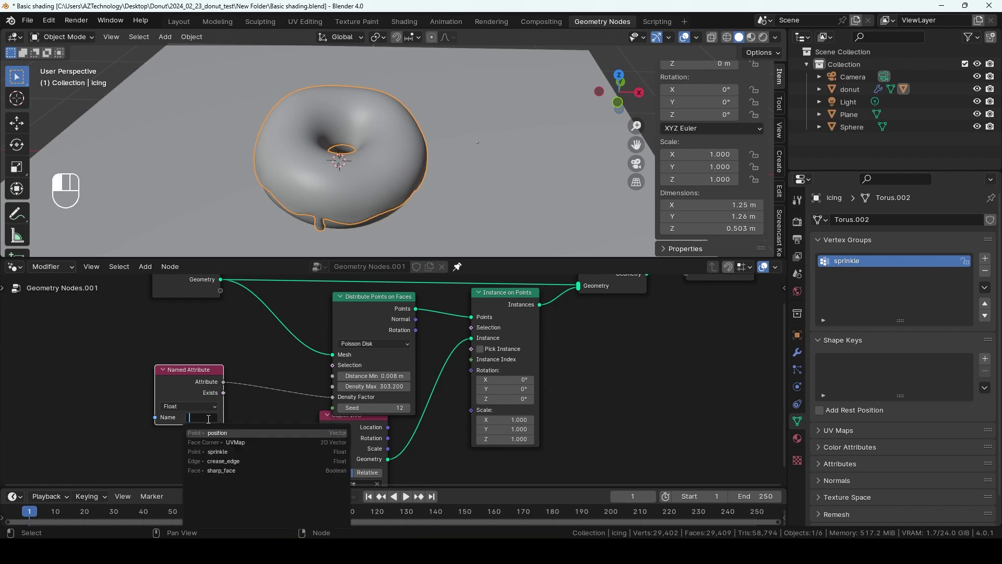
pyautogui.click(222, 452)
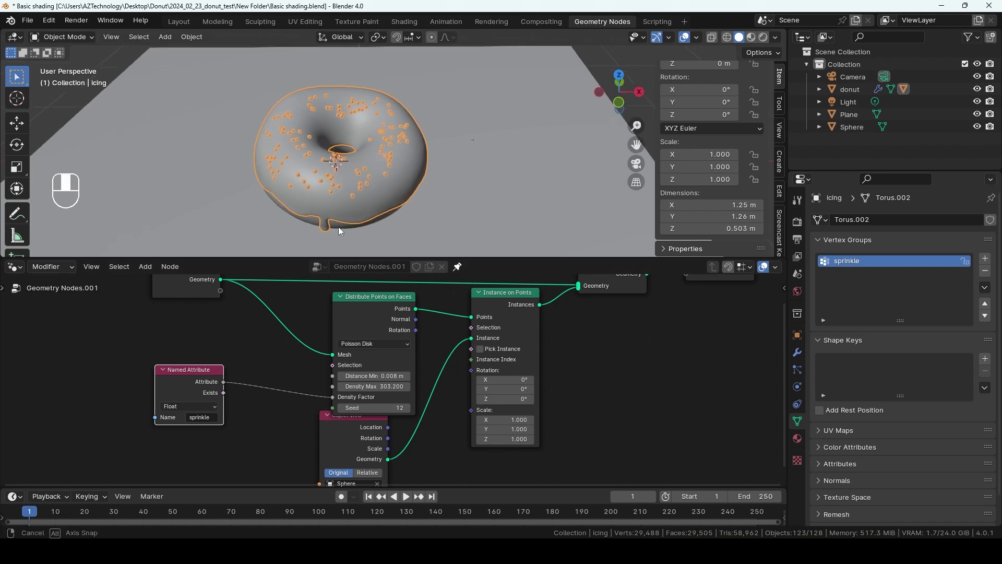
pyautogui.moveTo(338, 226); pyautogui.dragTo(309, 161, button='middle')
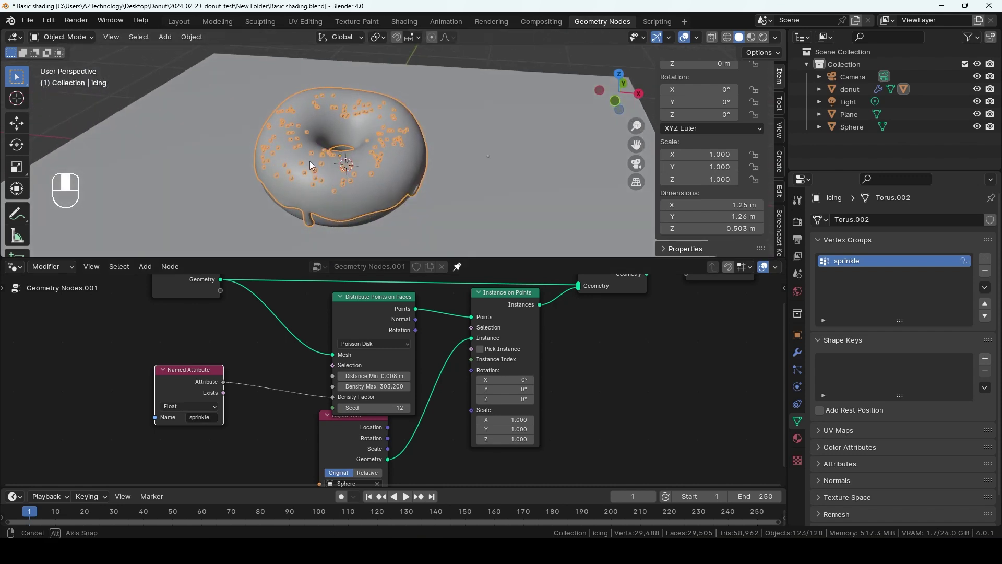
pyautogui.moveTo(315, 101); pyautogui.dragTo(315, 142, button='middle')
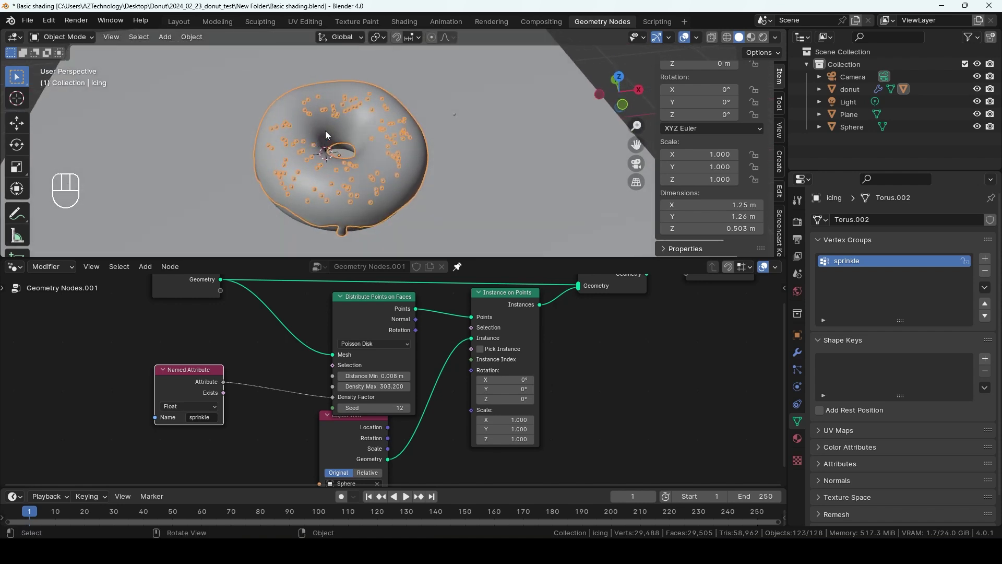
# In Weight Paint mode, set the brush radius to 37 px and paint full-weight strokes down the icing's outer side
pyautogui.click(76, 39)
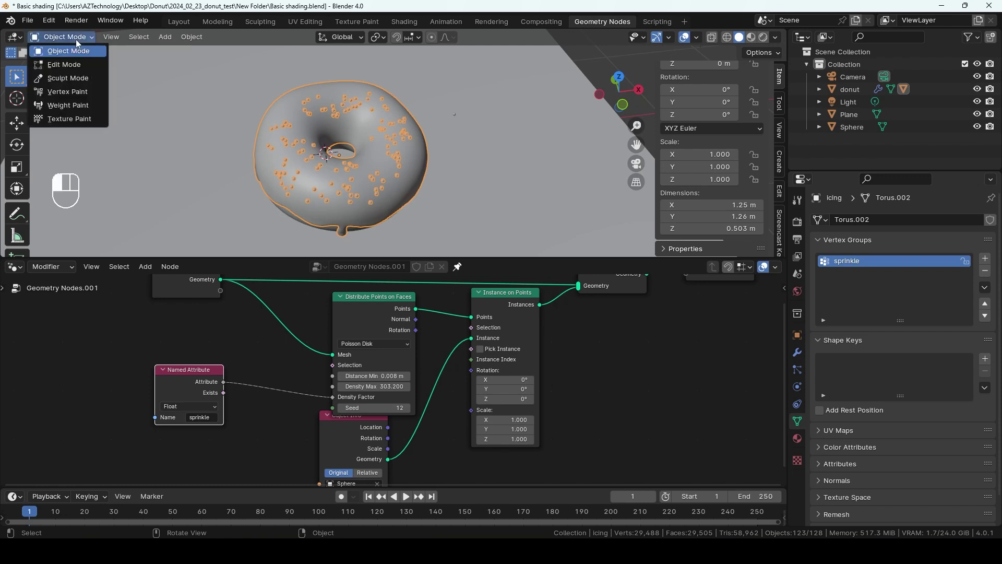
pyautogui.click(78, 104)
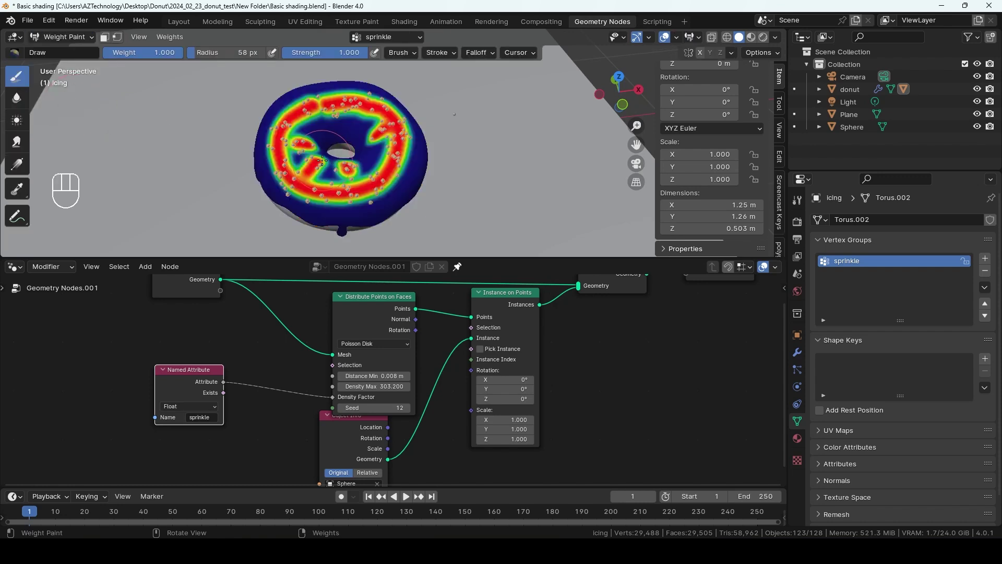
pyautogui.moveTo(330, 136); pyautogui.dragTo(334, 136, button='middle')
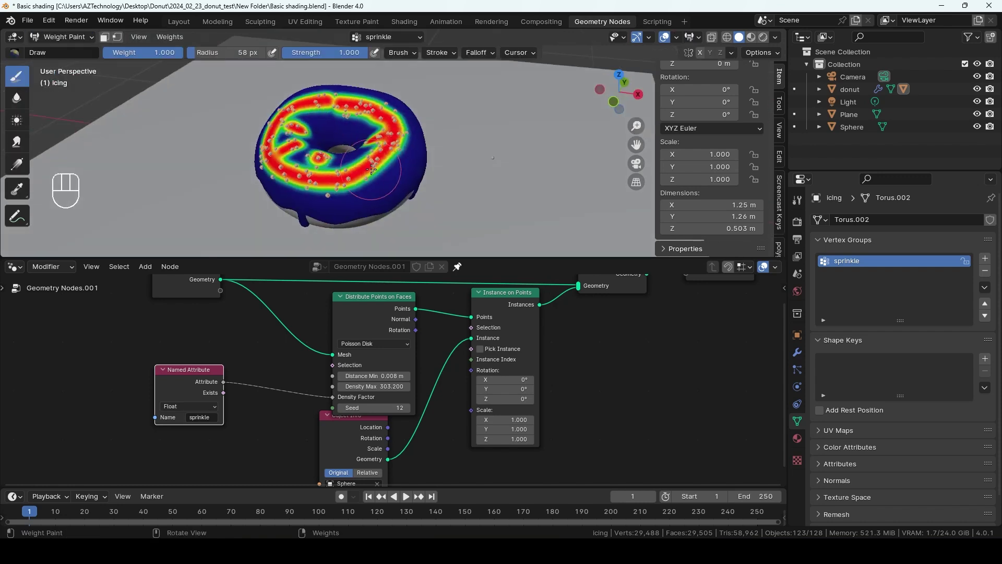
pyautogui.press('f')
pyautogui.click(402, 180)
pyautogui.moveTo(402, 180)
pyautogui.mouseDown(button='middle')
pyautogui.moveTo(380, 165)
pyautogui.moveTo(336, 164)
pyautogui.mouseUp(button='middle')
pyautogui.moveTo(298, 168); pyautogui.dragTo(343, 185)
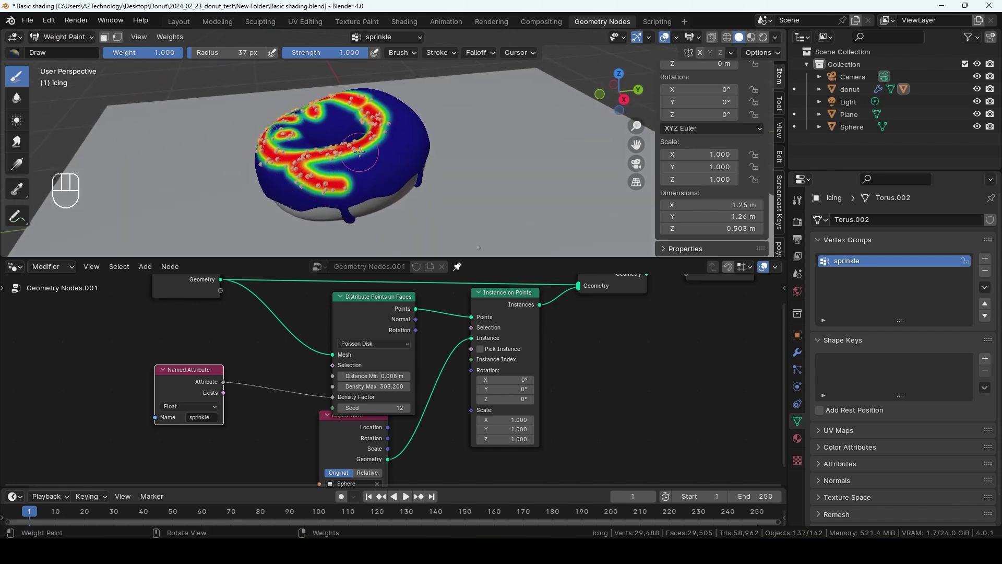
pyautogui.moveTo(355, 150); pyautogui.dragTo(380, 173)
pyautogui.keyDown('shift'); pyautogui.moveTo(426, 145); pyautogui.dragTo(326, 182, button='middle'); pyautogui.keyUp('shift')
pyautogui.moveTo(307, 195)
pyautogui.mouseDown()
pyautogui.moveTo(317, 166)
pyautogui.moveTo(300, 149)
pyautogui.mouseUp()
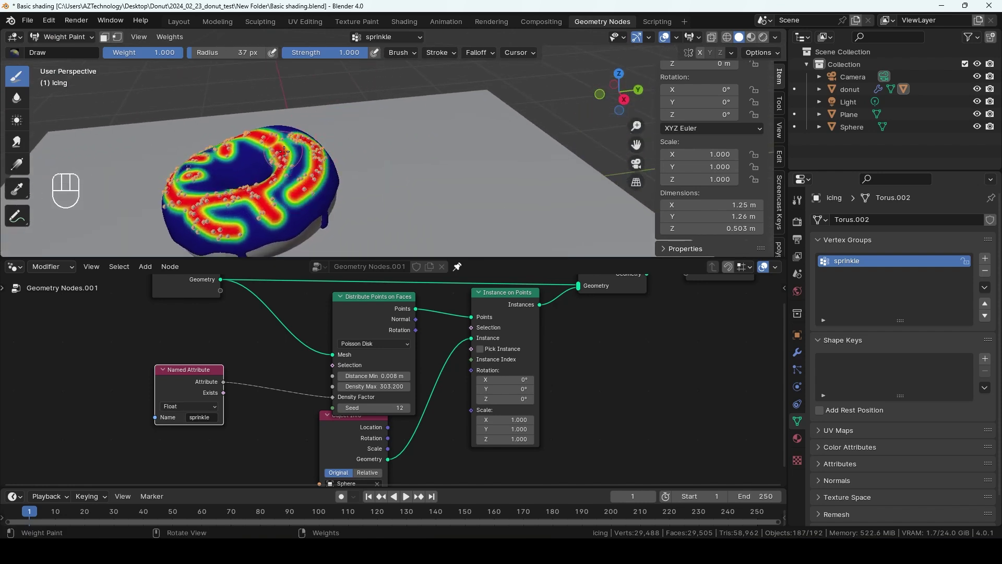
# Extend the full-weight painting around the rest of the icing's upper surface, including areas near the hole and far edge
pyautogui.moveTo(293, 160)
pyautogui.mouseDown(button='middle')
pyautogui.moveTo(359, 193)
pyautogui.moveTo(398, 167)
pyautogui.mouseUp(button='middle')
pyautogui.moveTo(336, 153); pyautogui.dragTo(282, 217)
pyautogui.keyDown('shift'); pyautogui.moveTo(282, 217); pyautogui.dragTo(307, 157, button='middle'); pyautogui.keyUp('shift')
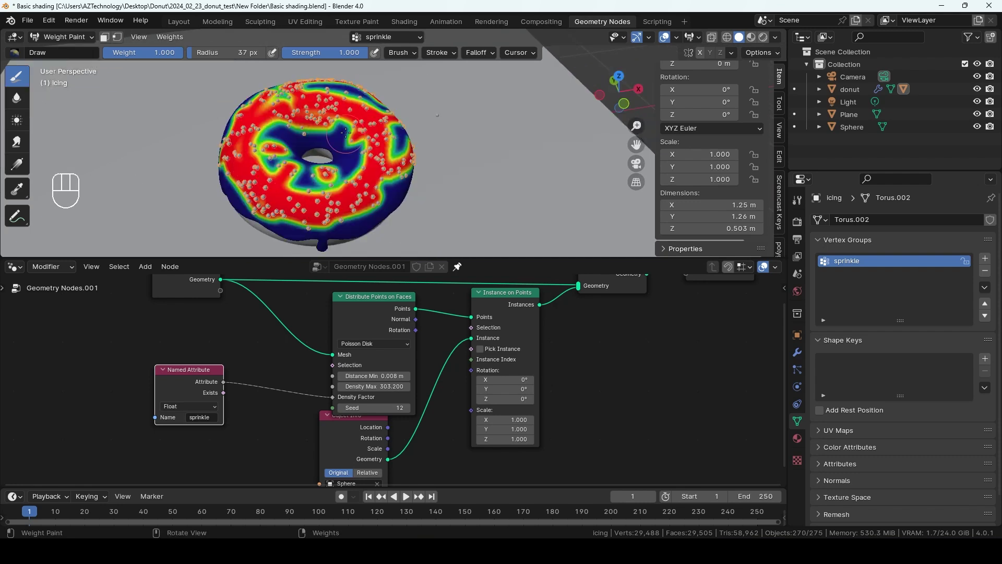
pyautogui.moveTo(343, 133); pyautogui.dragTo(350, 137)
pyautogui.moveTo(329, 87); pyautogui.dragTo(339, 91)
pyautogui.moveTo(394, 122); pyautogui.dragTo(371, 133, button='middle')
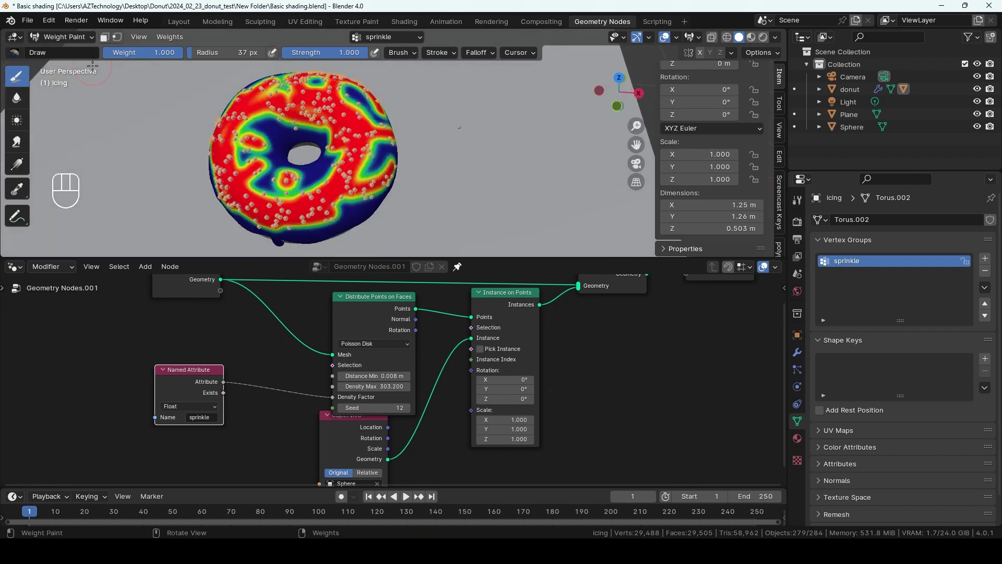
# Set the brush weight to 0 and erase large parts of the painted area on the icing's top
pyautogui.click(156, 52)
pyautogui.write('0')
pyautogui.press('Return')
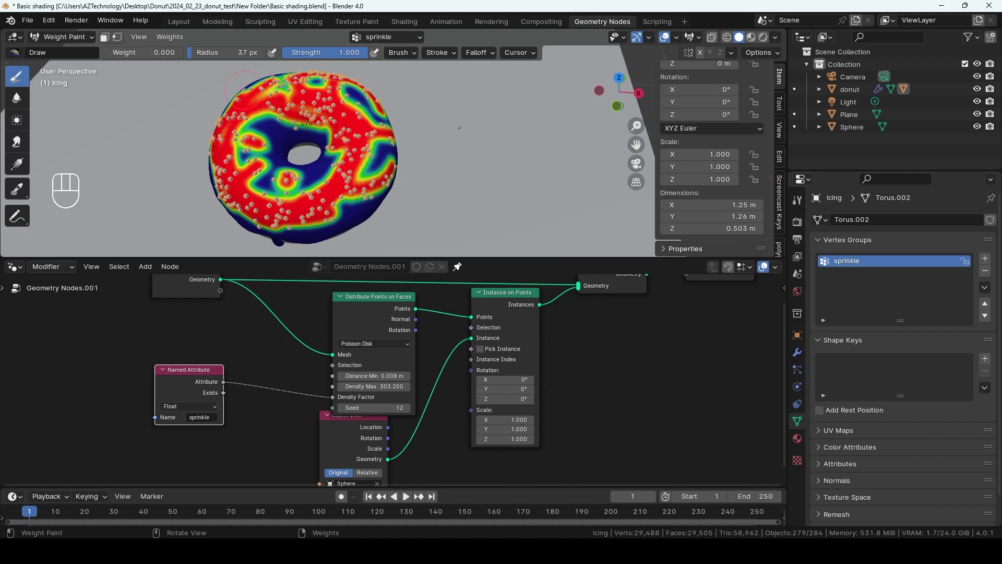
pyautogui.moveTo(353, 164)
pyautogui.mouseDown()
pyautogui.moveTo(316, 209)
pyautogui.moveTo(360, 199)
pyautogui.moveTo(364, 139)
pyautogui.moveTo(355, 173)
pyautogui.moveTo(256, 188)
pyautogui.moveTo(235, 120)
pyautogui.moveTo(354, 171)
pyautogui.moveTo(261, 143)
pyautogui.moveTo(355, 126)
pyautogui.moveTo(383, 149)
pyautogui.moveTo(353, 146)
pyautogui.mouseUp()
pyautogui.moveTo(352, 147); pyautogui.dragTo(346, 142, button='middle')
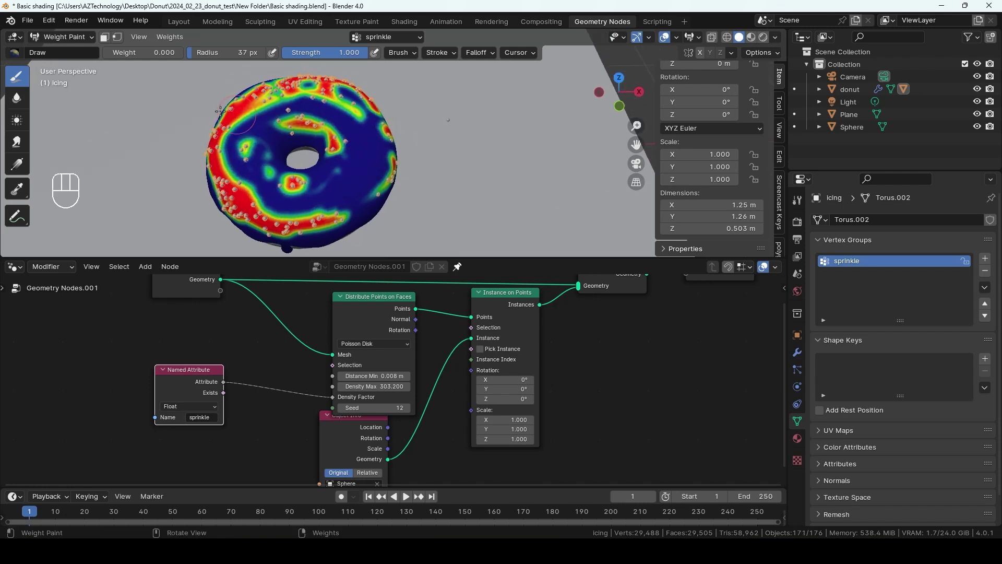
# Set the brush weight to 1 and repaint the erased areas of the icing's top around the hole
pyautogui.click(163, 54)
pyautogui.write('1')
pyautogui.press('Return')
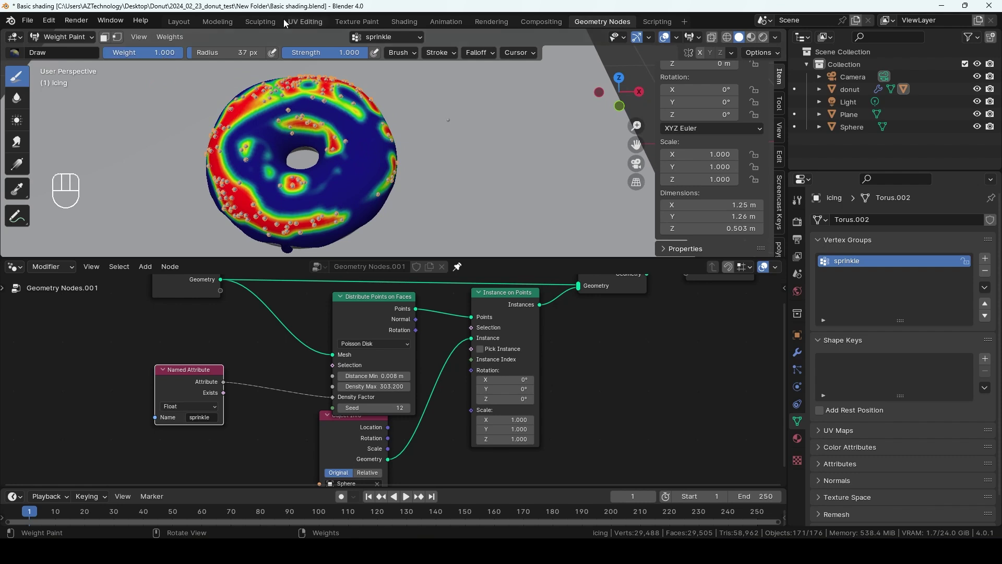
pyautogui.moveTo(324, 98)
pyautogui.mouseDown()
pyautogui.moveTo(346, 180)
pyautogui.moveTo(256, 125)
pyautogui.moveTo(279, 206)
pyautogui.moveTo(374, 130)
pyautogui.moveTo(316, 184)
pyautogui.moveTo(316, 112)
pyautogui.moveTo(269, 107)
pyautogui.moveTo(251, 188)
pyautogui.moveTo(362, 107)
pyautogui.moveTo(368, 172)
pyautogui.moveTo(313, 209)
pyautogui.mouseUp()
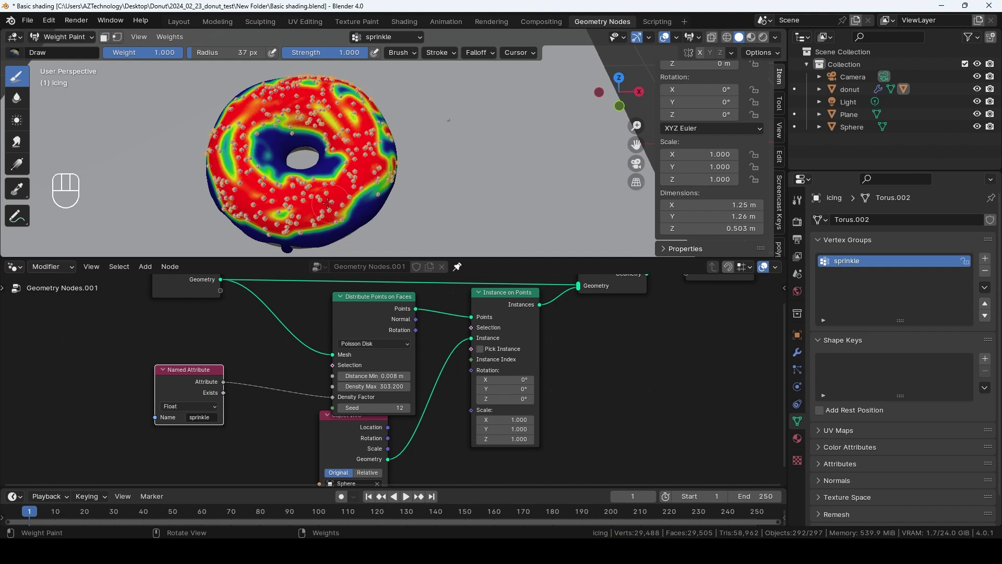
pyautogui.moveTo(313, 209); pyautogui.dragTo(261, 179, button='middle')
pyautogui.moveTo(261, 179)
pyautogui.mouseDown()
pyautogui.moveTo(225, 156)
pyautogui.moveTo(229, 204)
pyautogui.moveTo(332, 172)
pyautogui.moveTo(324, 184)
pyautogui.mouseUp()
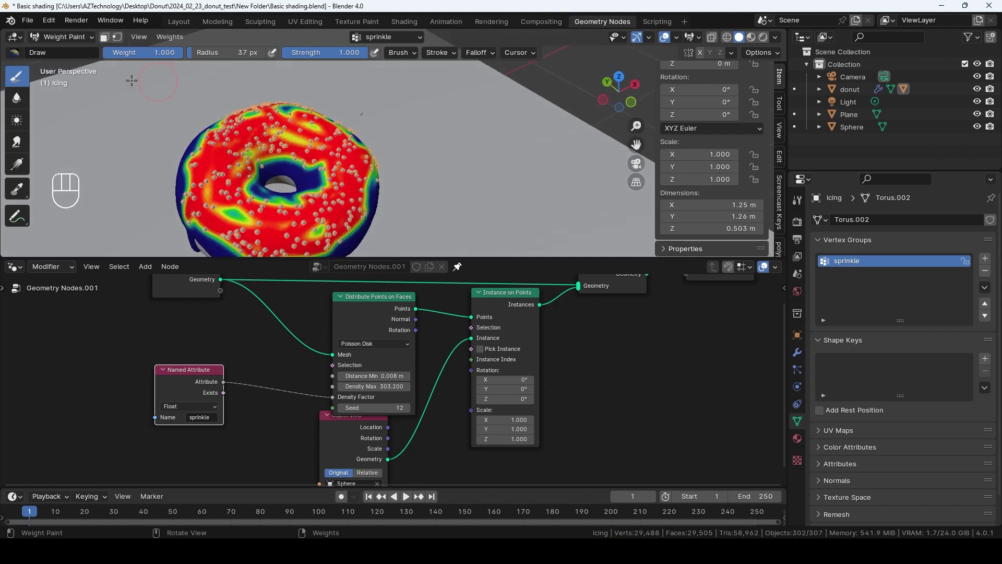
# Return the icing to Object Mode and bring the whole donut into view
pyautogui.click(62, 38)
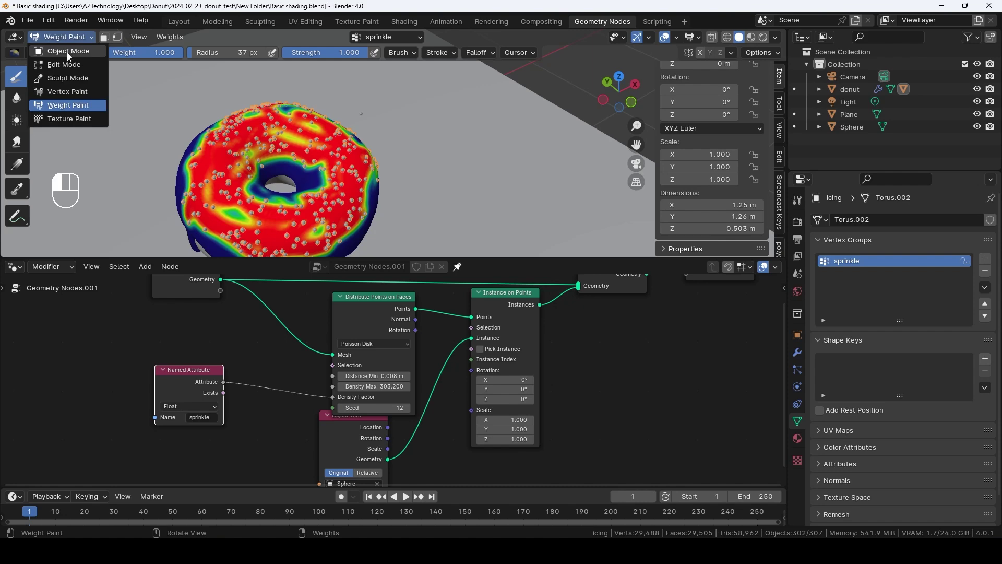
pyautogui.click(67, 53)
pyautogui.keyDown('shift'); pyautogui.click(314, 196); pyautogui.keyUp('shift')
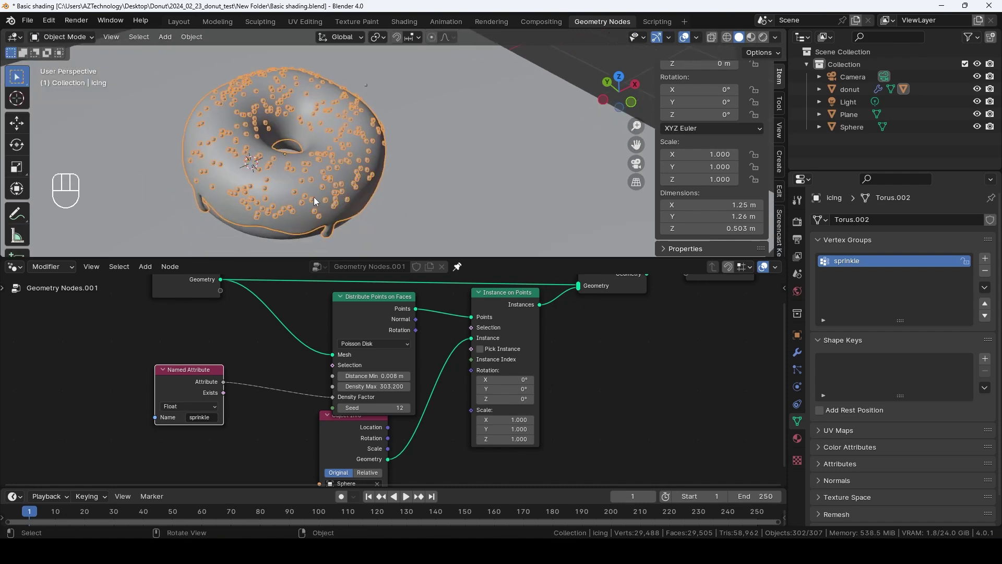
# Duplicate the donut together with its icing and move the copy about -1.215 m along the global X axis
pyautogui.moveTo(314, 196); pyautogui.dragTo(356, 205, button='middle')
pyautogui.click(356, 203)
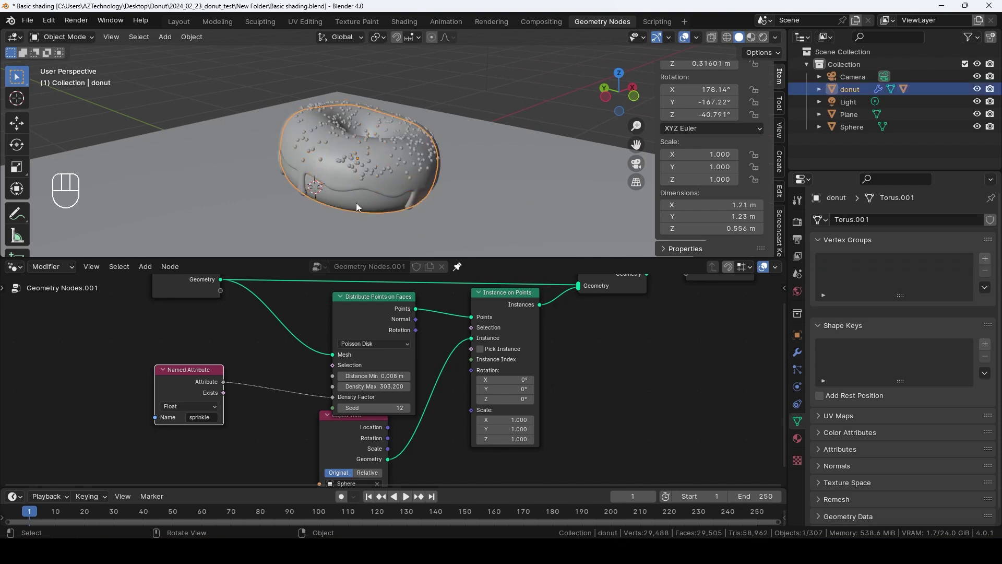
pyautogui.moveTo(452, 161); pyautogui.dragTo(404, 168, button='middle')
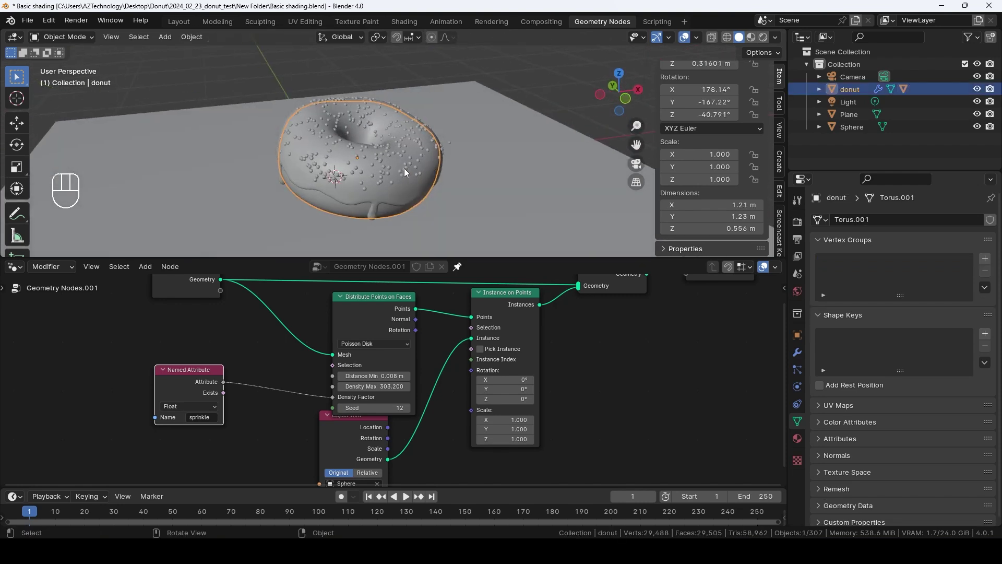
pyautogui.click(344, 191)
pyautogui.keyDown('shift'); pyautogui.click(325, 202); pyautogui.keyUp('shift')
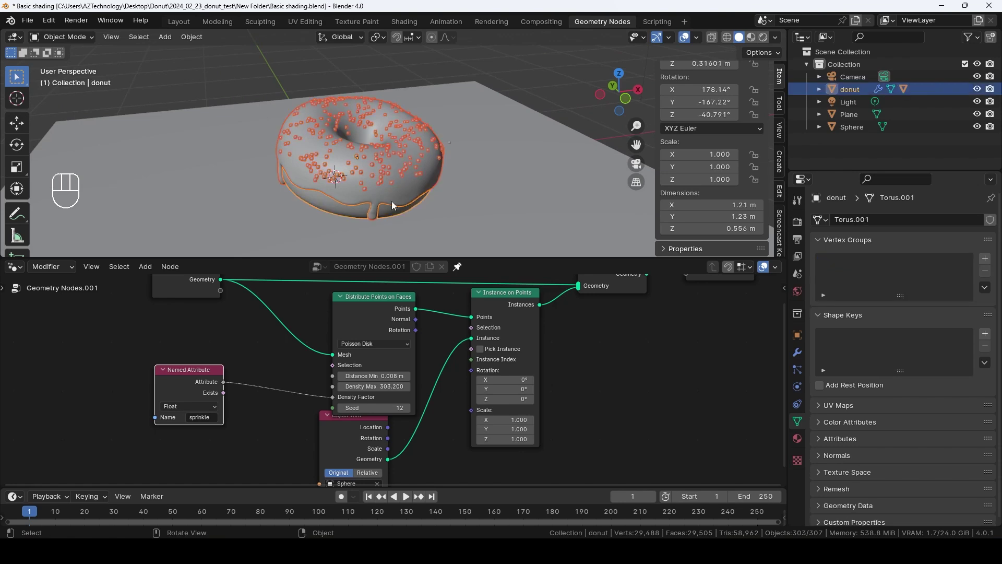
pyautogui.moveTo(391, 202); pyautogui.dragTo(379, 159, button='middle')
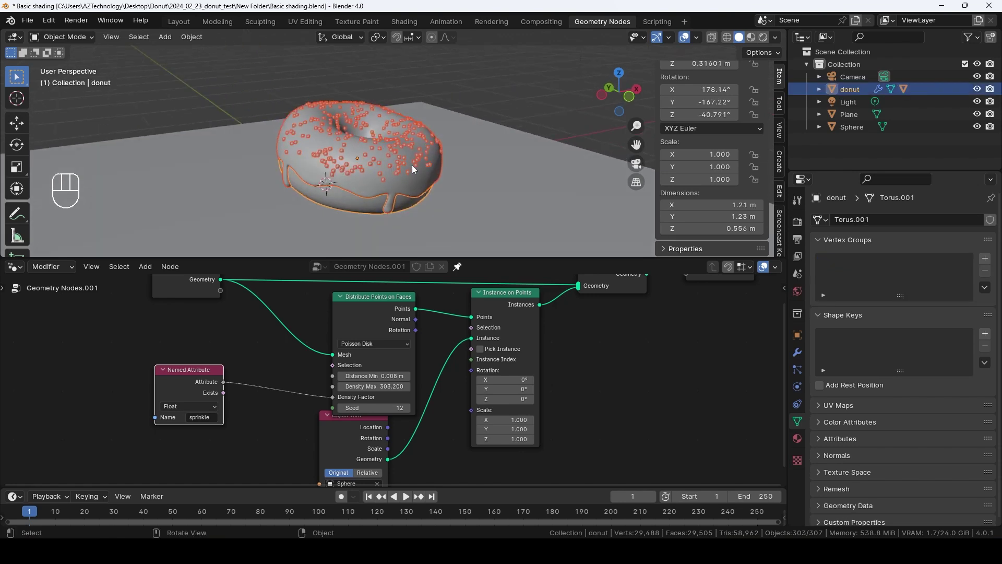
pyautogui.hotkey('shift', 'd')
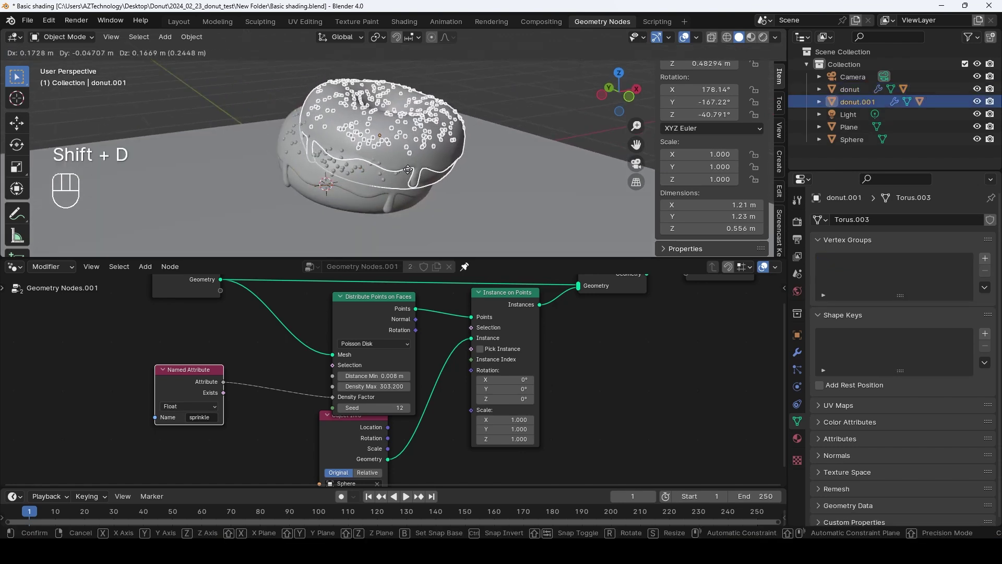
pyautogui.press('x')
pyautogui.click(219, 225)
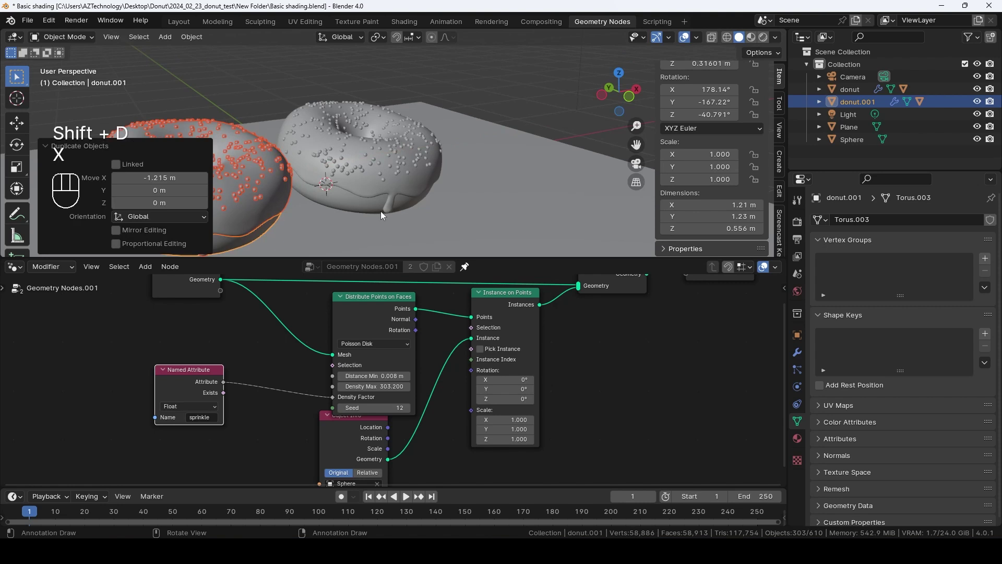
# Move the duplicated donut and icing about another -0.385 m along X, away from the original
pyautogui.moveTo(381, 210); pyautogui.dragTo(445, 180, button='middle')
pyautogui.scroll(-3, 358, 209)
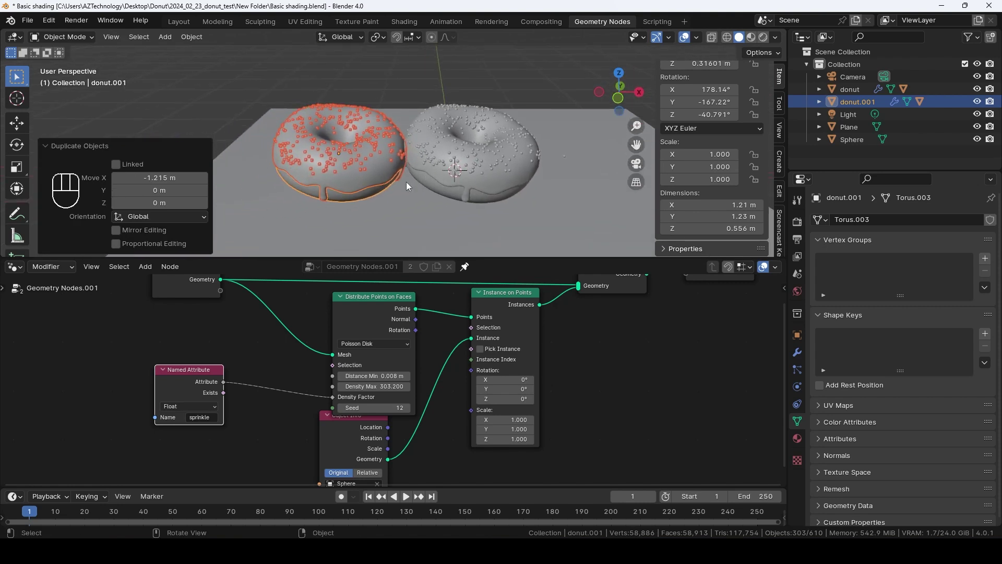
pyautogui.press('g')
pyautogui.press('x')
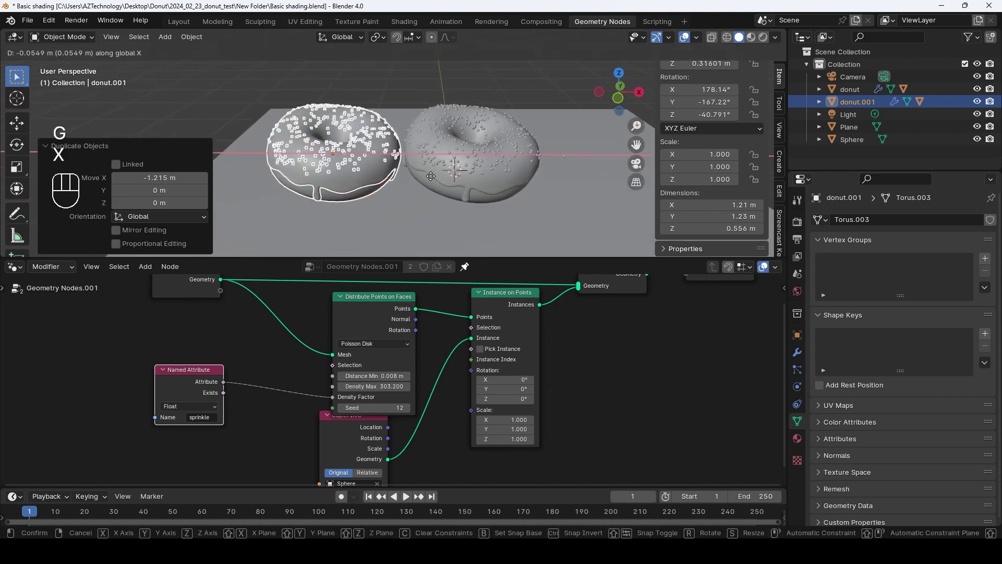
pyautogui.click(410, 136)
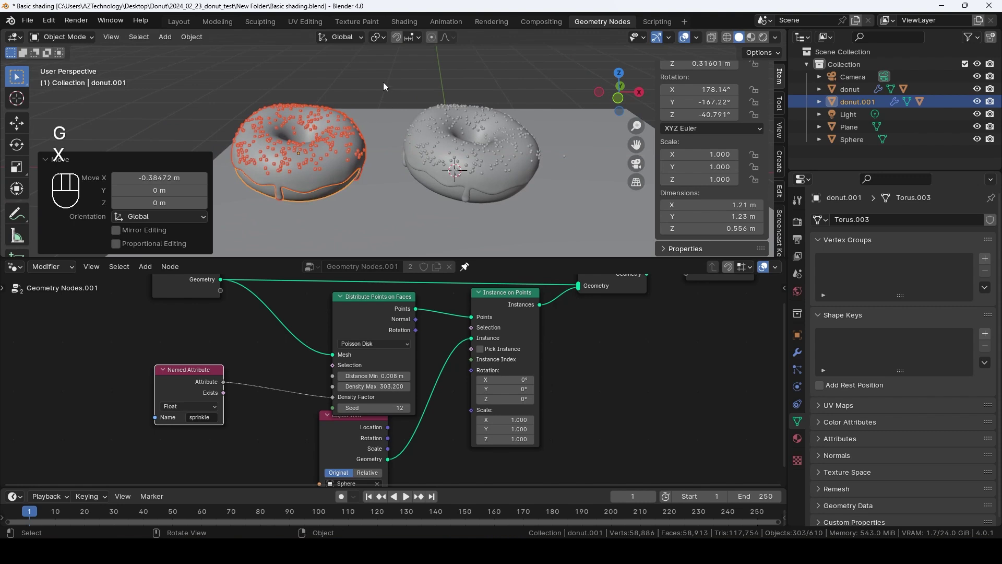
# On the copied donut's icing, expose Density Max of Distribute Points on Faces as a Group Input parameter
pyautogui.click(342, 137)
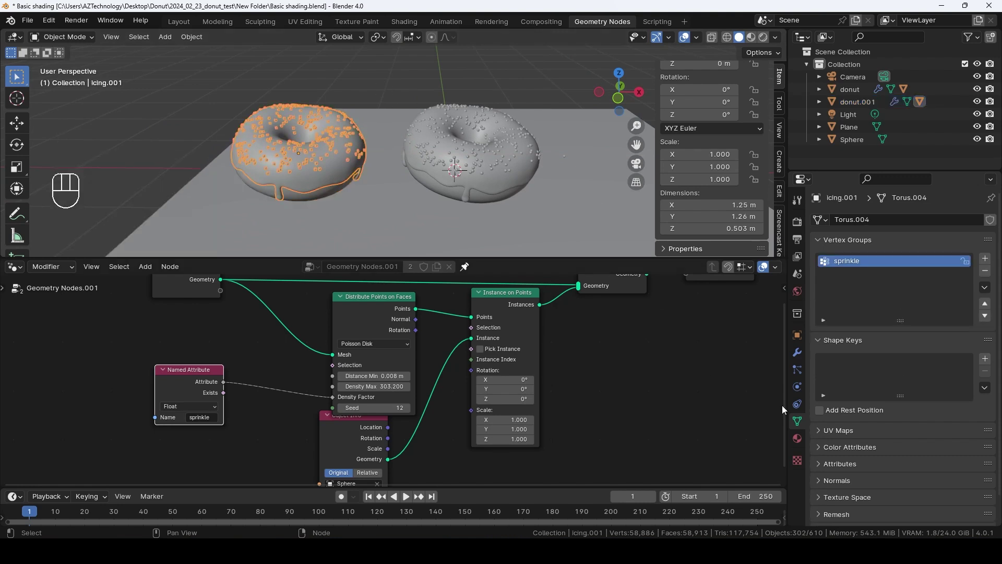
pyautogui.click(800, 353)
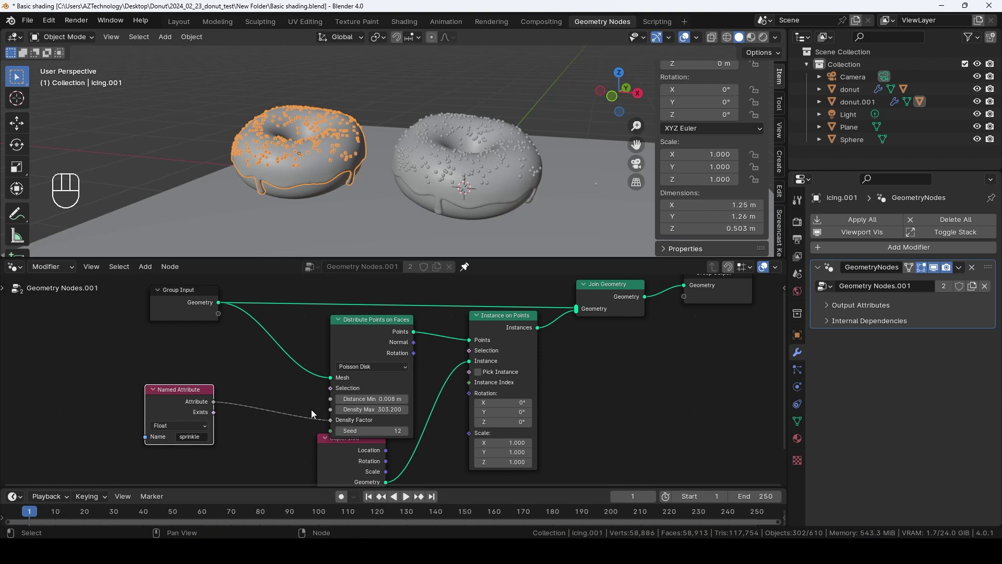
pyautogui.click(365, 339)
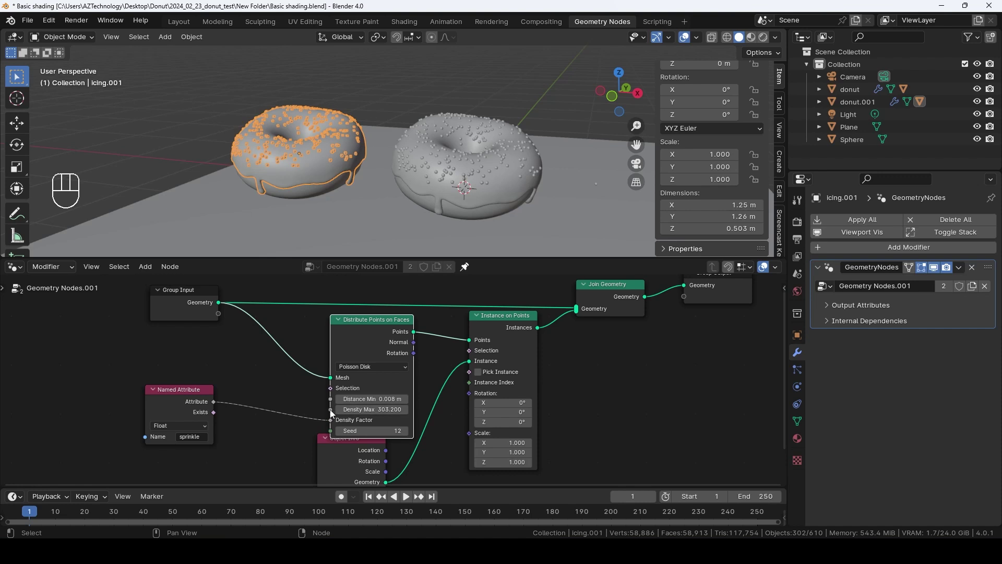
pyautogui.moveTo(331, 411); pyautogui.dragTo(215, 315)
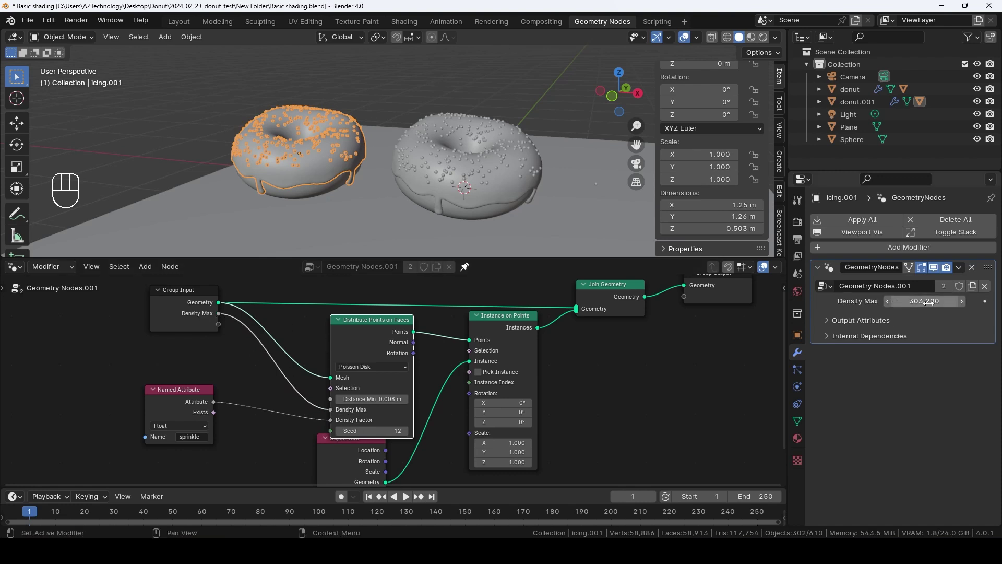
pyautogui.moveTo(653, 363); pyautogui.dragTo(620, 374, button='middle')
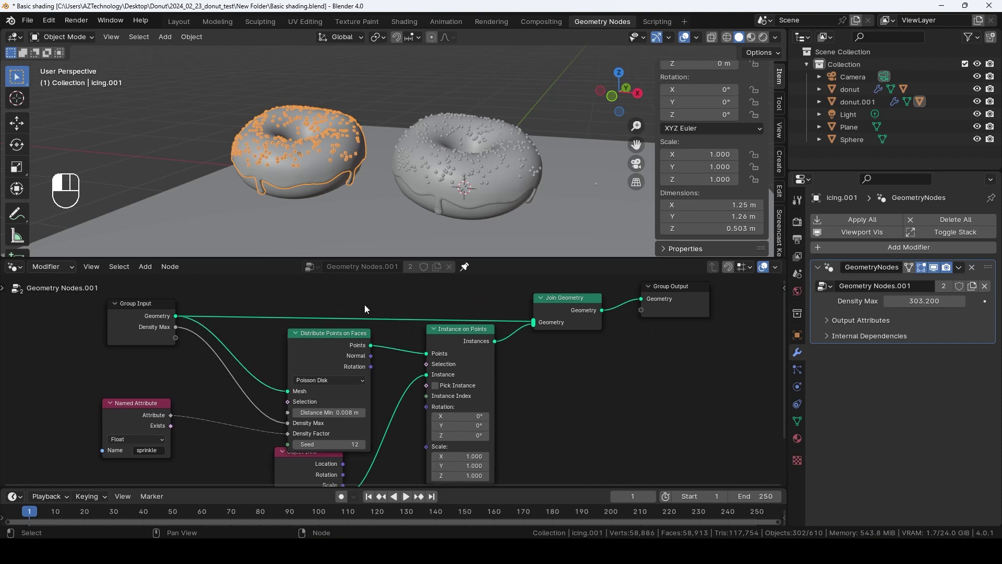
pyautogui.moveTo(586, 433); pyautogui.dragTo(602, 419, button='middle')
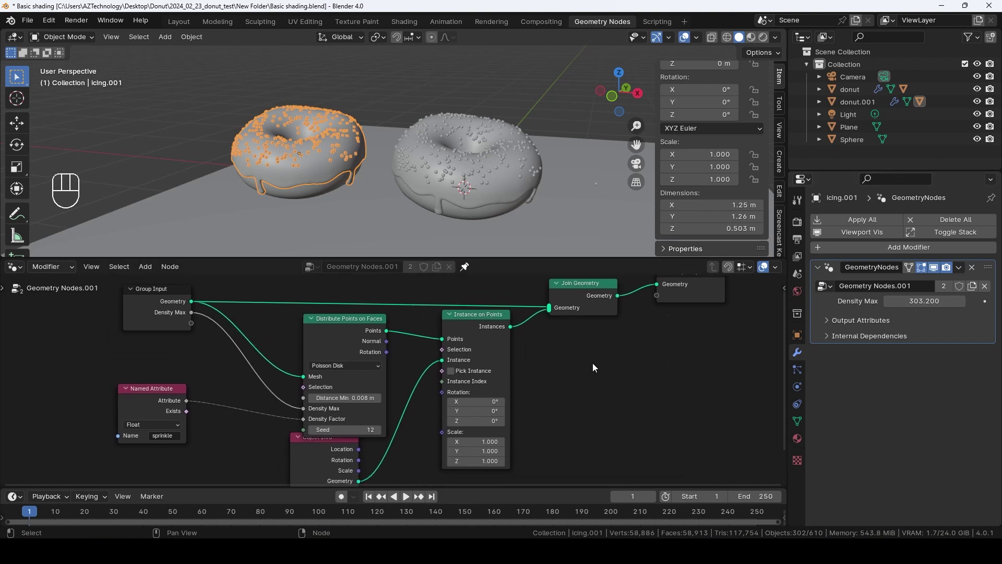
# Rename the node group's Density Max input to "Sprinkle Max"
pyautogui.press('n')
pyautogui.press('n')
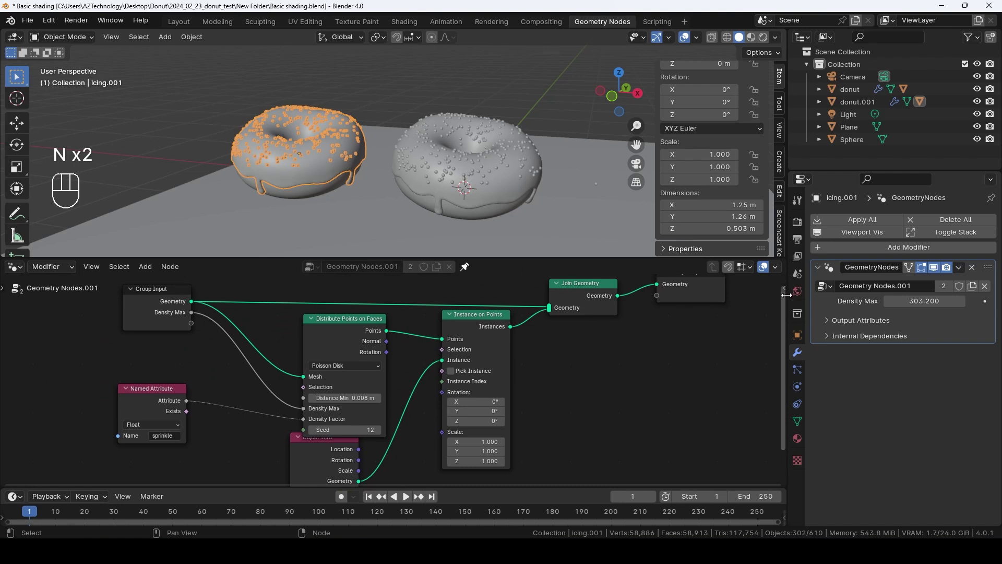
pyautogui.click(785, 288)
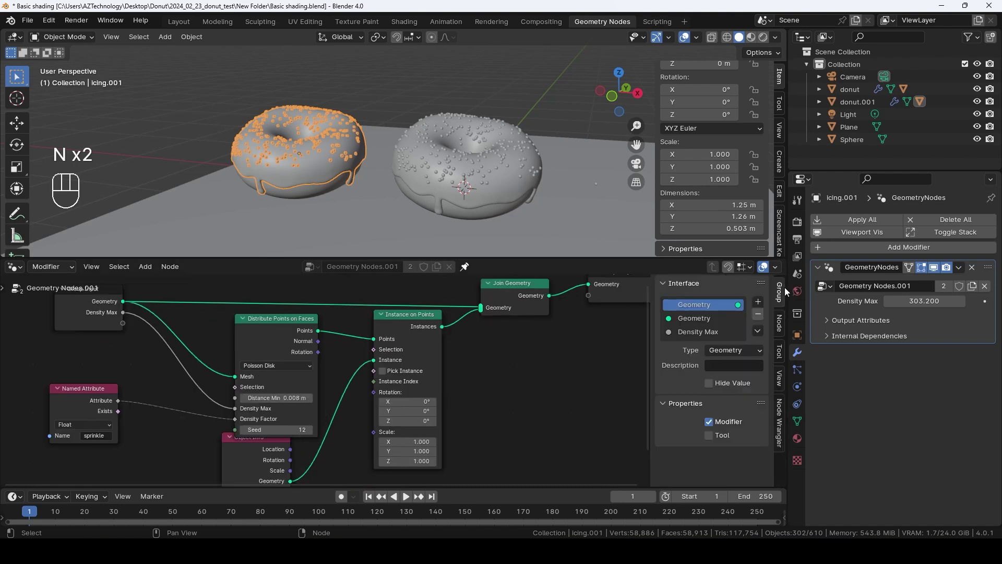
pyautogui.click(706, 320)
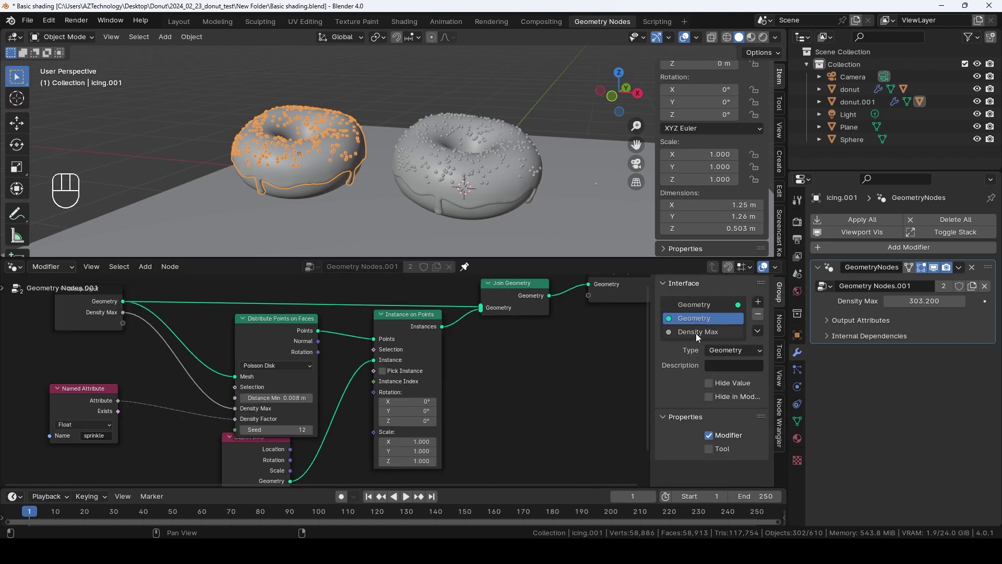
pyautogui.doubleClick(697, 333)
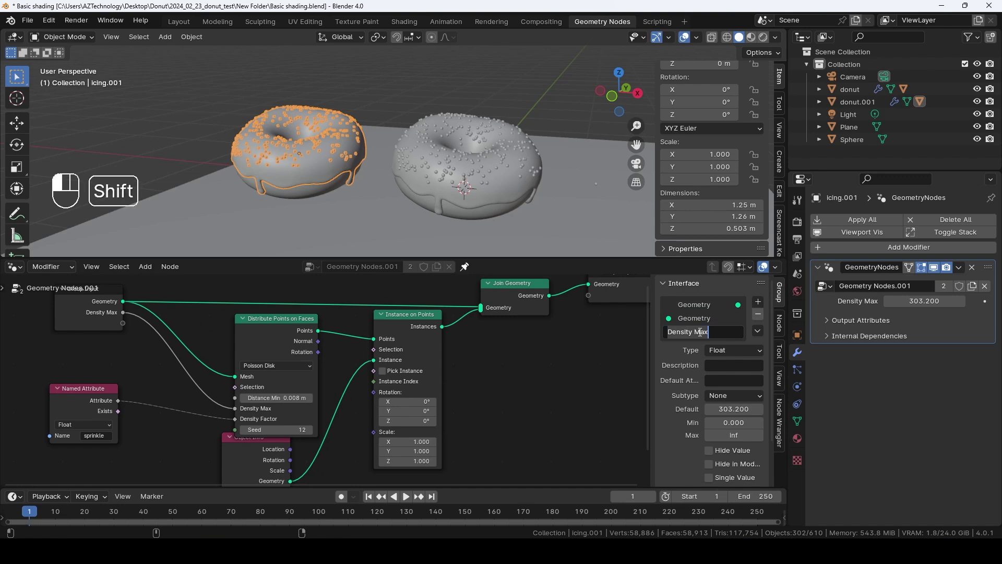
pyautogui.write('Sprinkle Max')
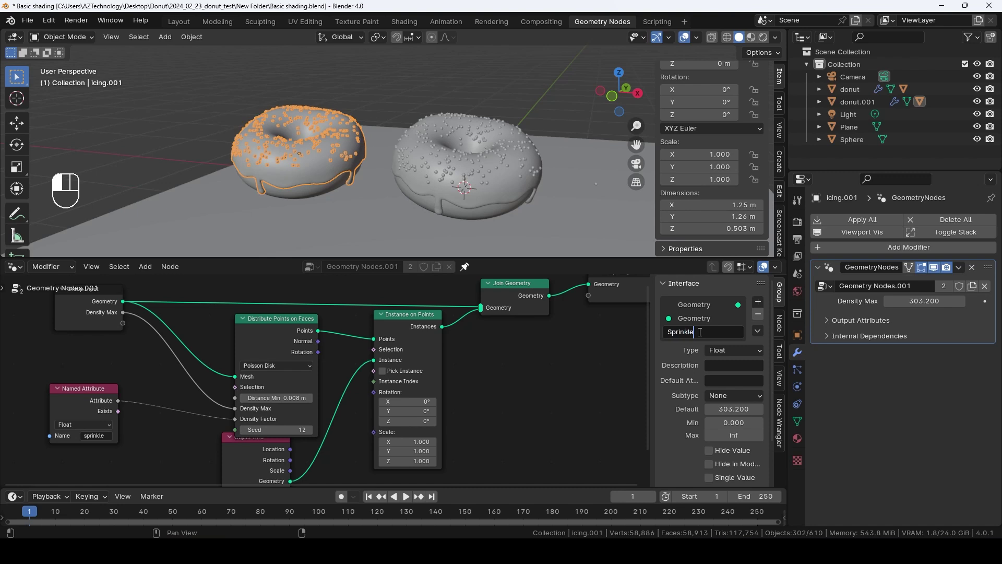
pyautogui.press('Return')
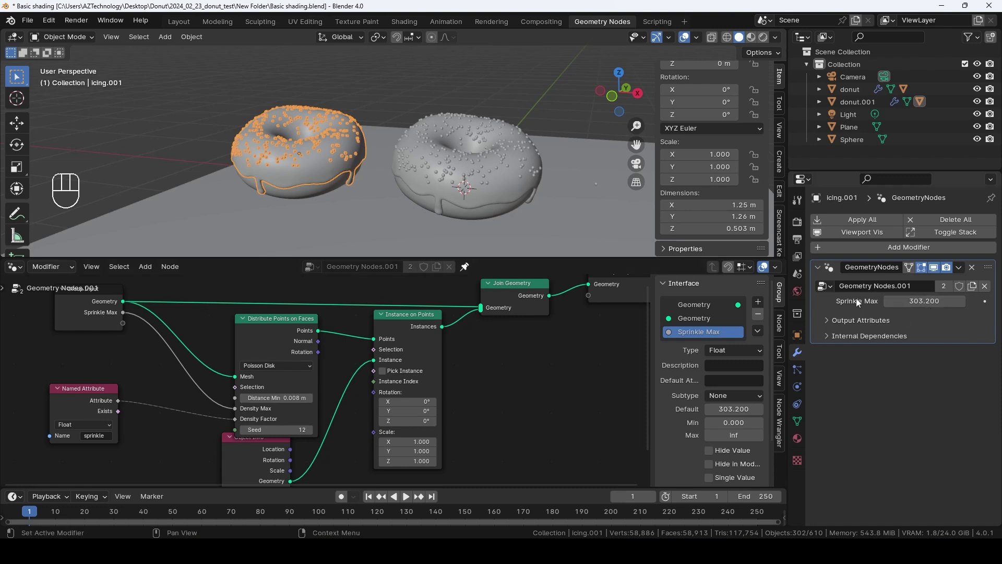
# Set Sprinkle Max to 1000 in the copied icing's geometry nodes modifier
pyautogui.click(922, 303)
pyautogui.write('1')
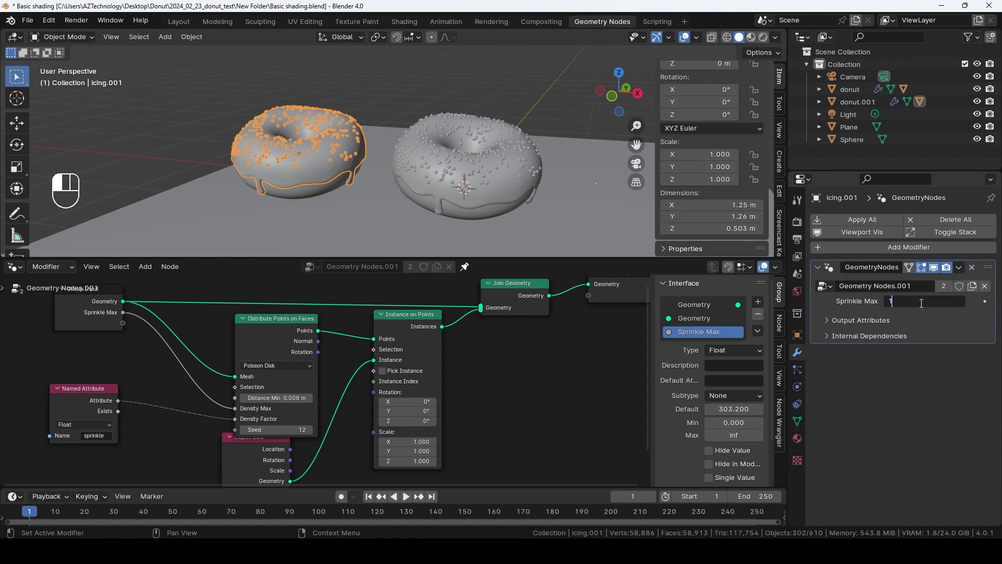
pyautogui.write('000')
pyautogui.press('Return')
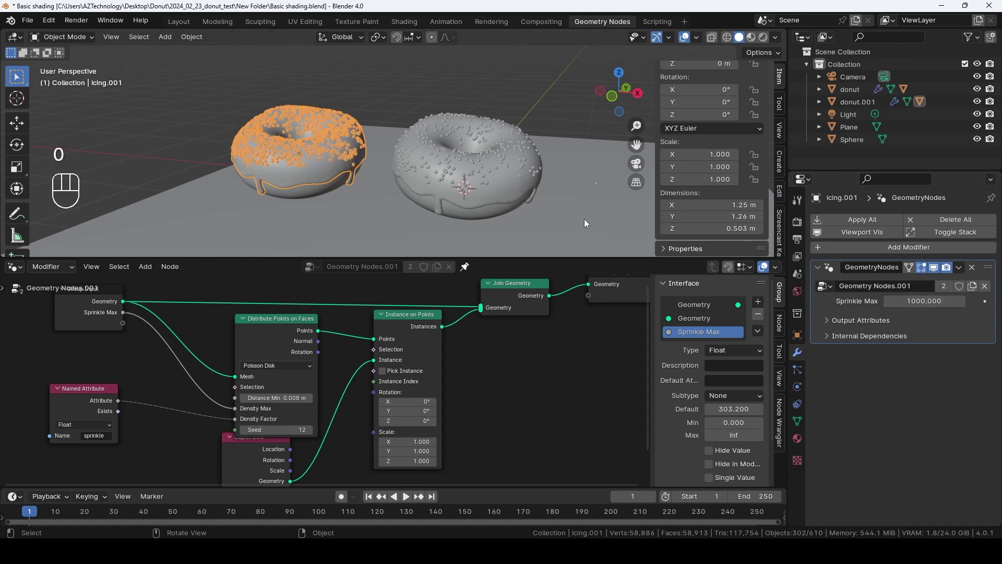
pyautogui.moveTo(585, 218); pyautogui.dragTo(334, 140, button='middle')
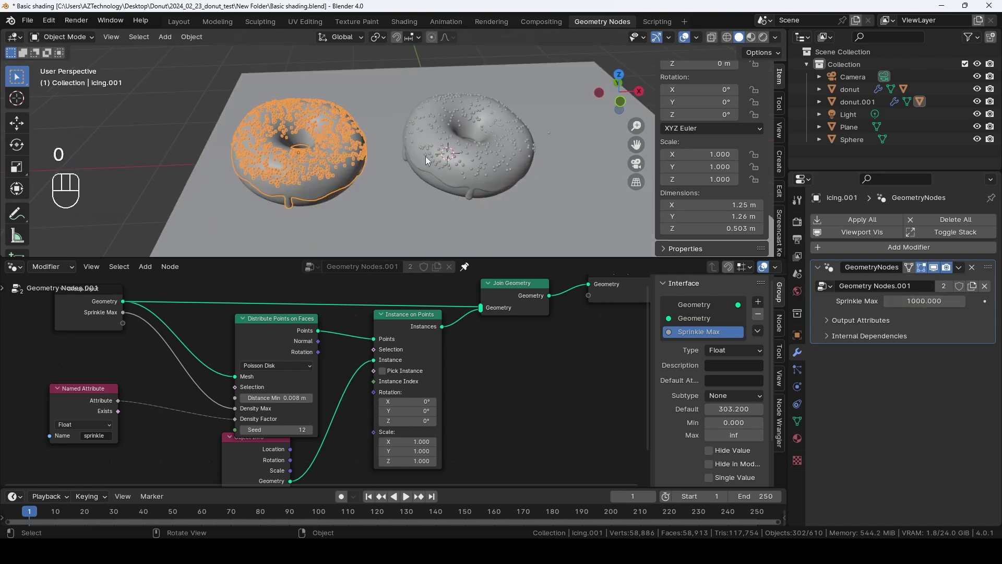
pyautogui.moveTo(425, 156); pyautogui.dragTo(398, 136, button='middle')
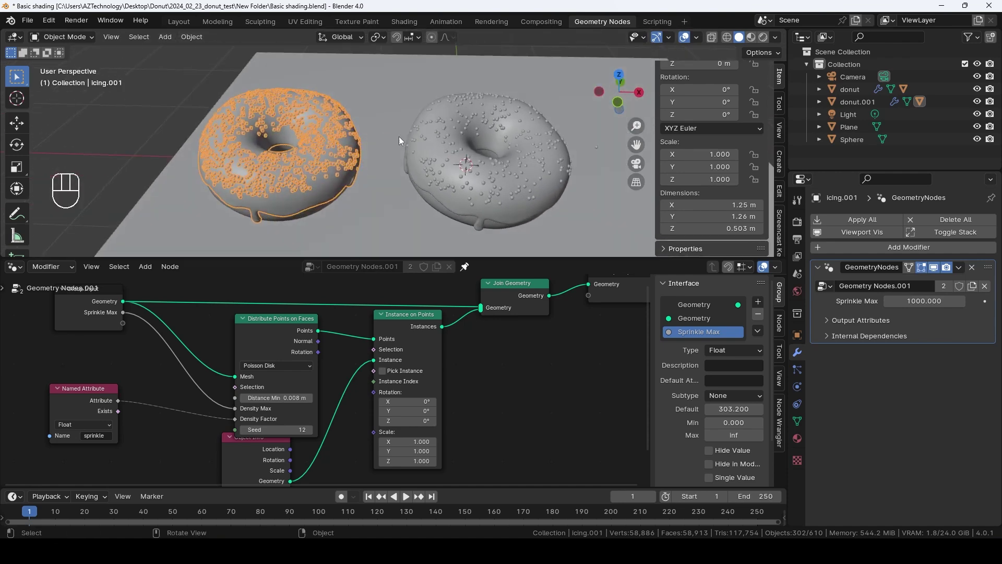
# Try Sprinkle Max values of 500, 100 and 2000 on the original donut's icing
pyautogui.click(451, 125)
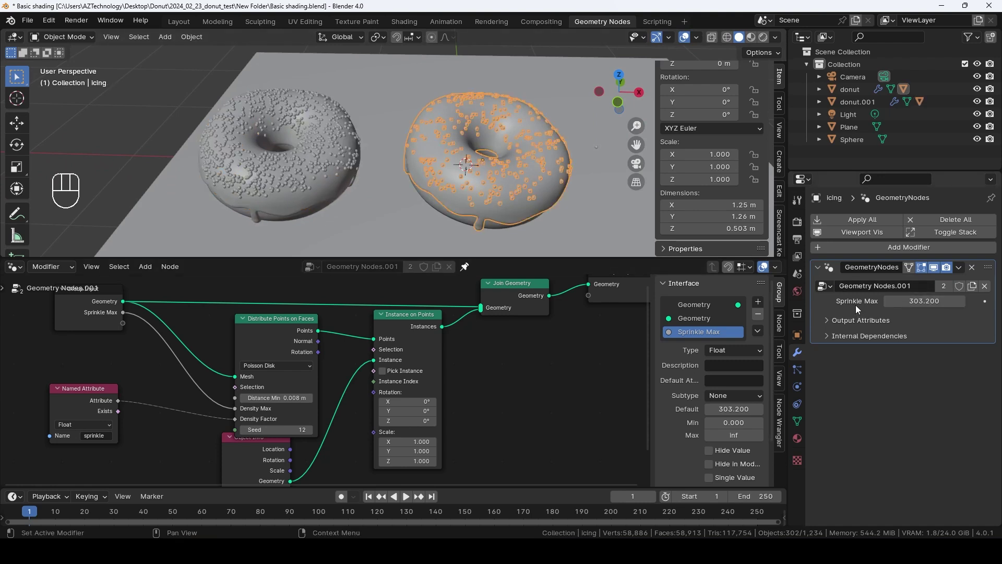
pyautogui.click(918, 302)
pyautogui.write('500')
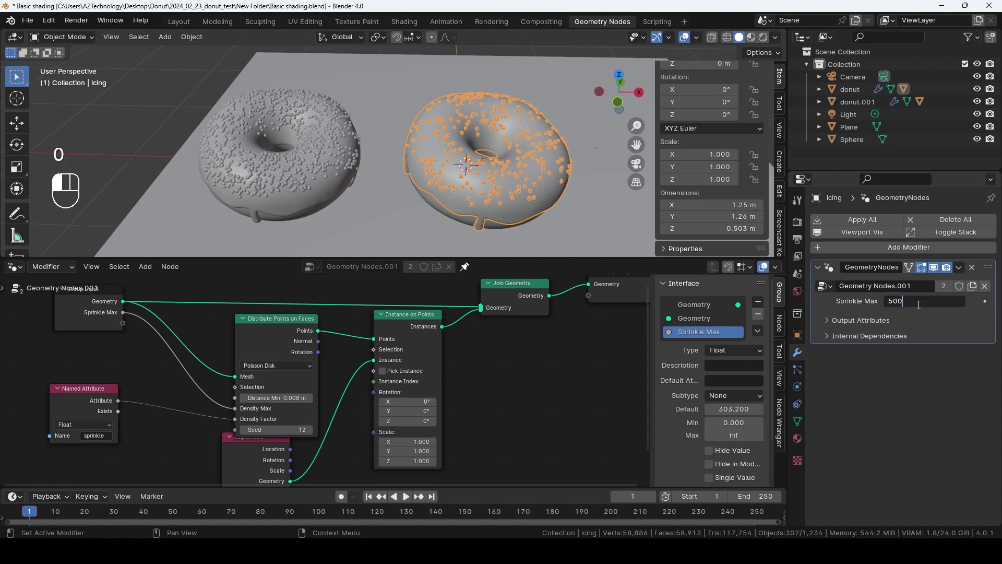
pyautogui.press('Return')
pyautogui.click(918, 301)
pyautogui.write('100')
pyautogui.press('Return')
pyautogui.click(927, 303)
pyautogui.write('2000')
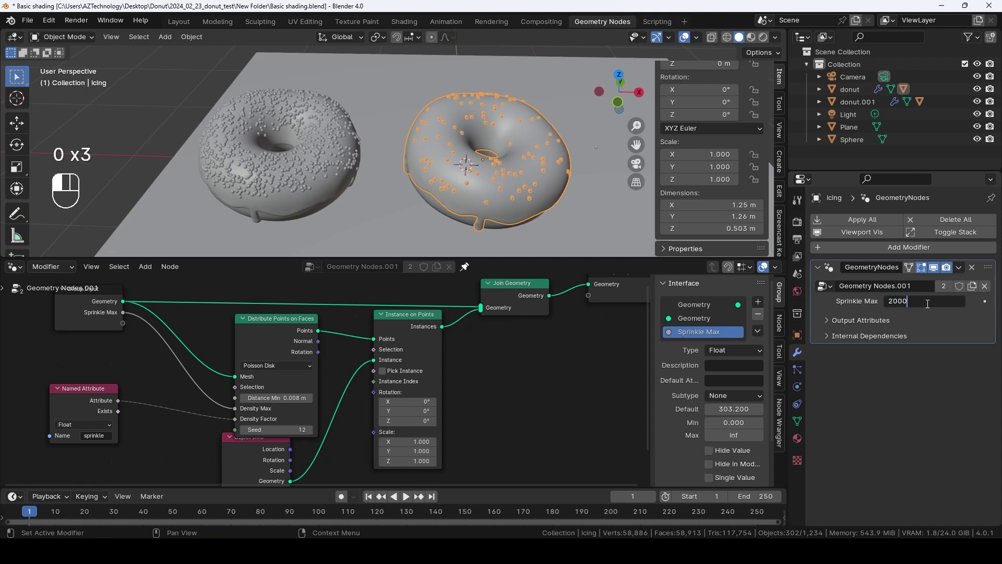
pyautogui.press('Return')
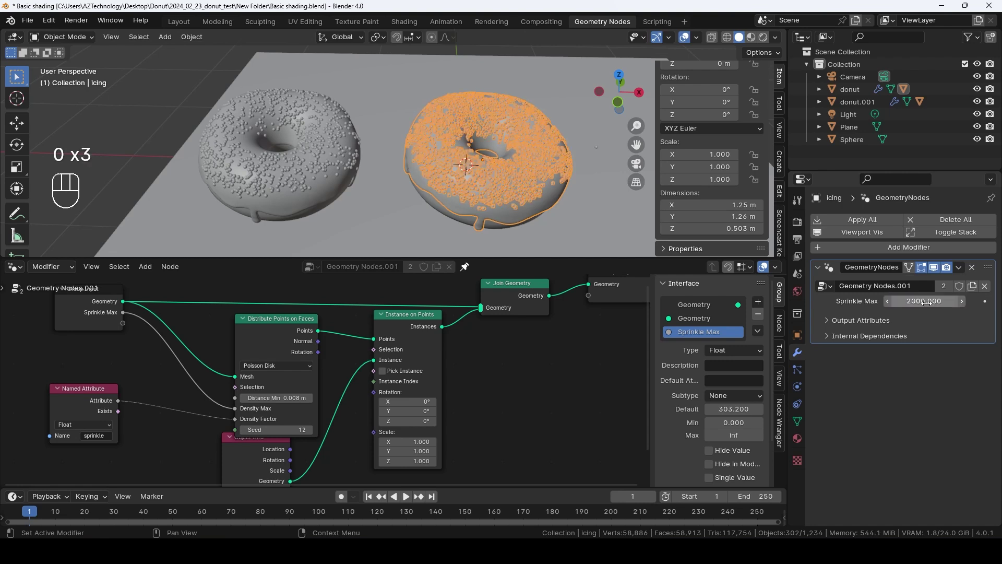
# Set Sprinkle Max to 200 in the original icing's geometry nodes modifier
pyautogui.click(925, 302)
pyautogui.write('200')
pyautogui.press('Return')
pyautogui.click(927, 303)
pyautogui.write('2')
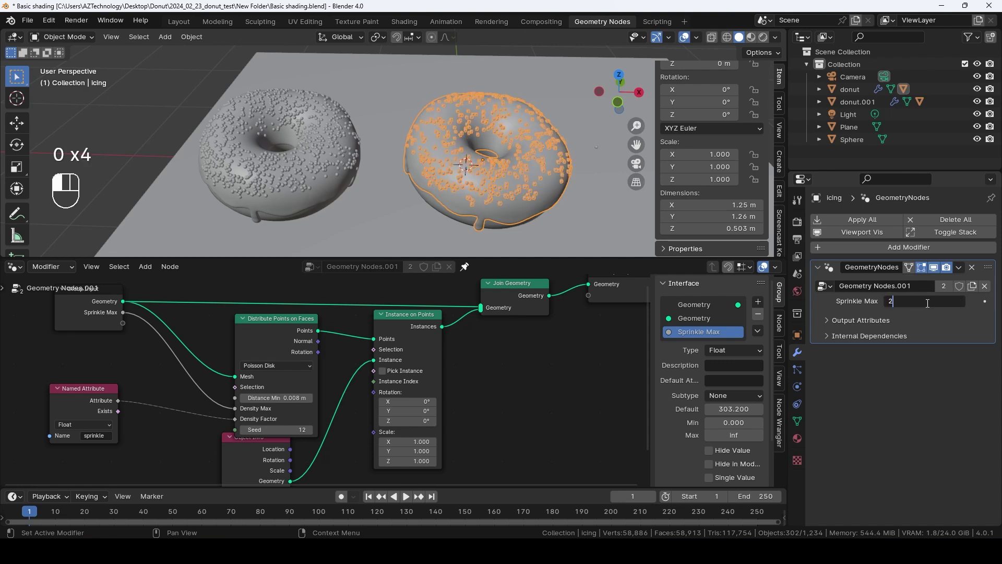
pyautogui.write('00')
pyautogui.press('Return')
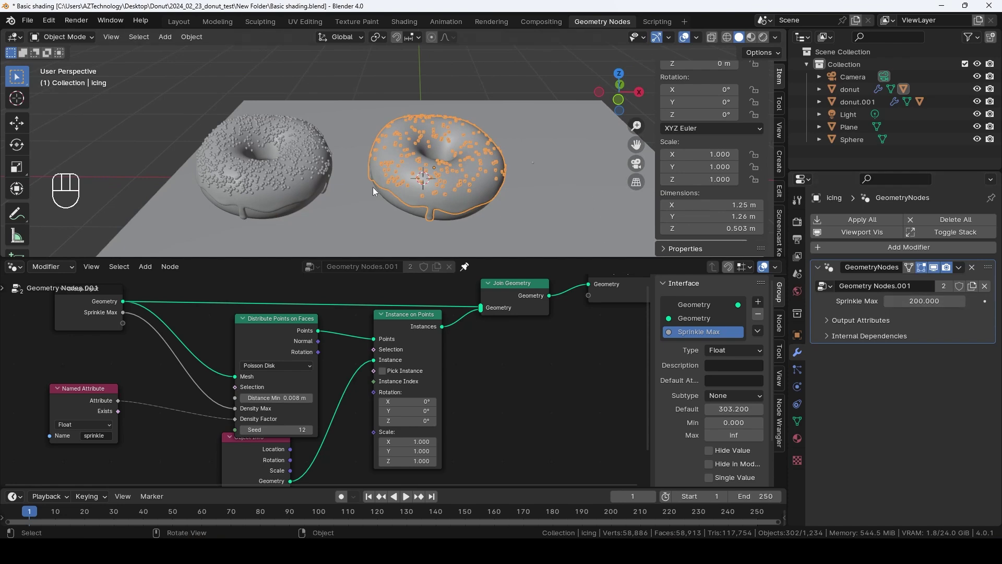
# Compare the Sprinkle Max settings of the copied and original icings, and look through the original's transform values
pyautogui.click(332, 183)
pyautogui.moveTo(339, 194); pyautogui.dragTo(410, 193, button='middle')
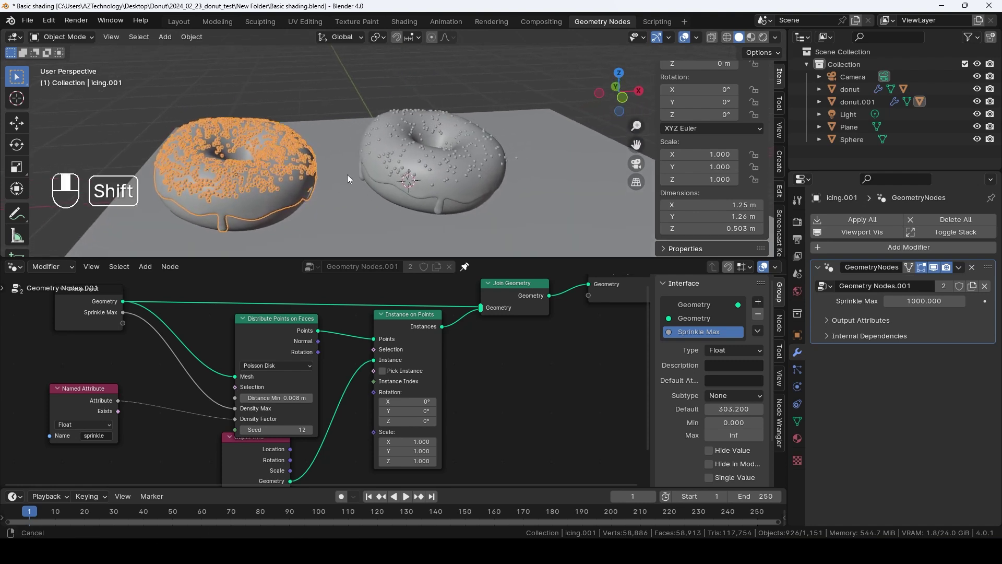
pyautogui.click(406, 158)
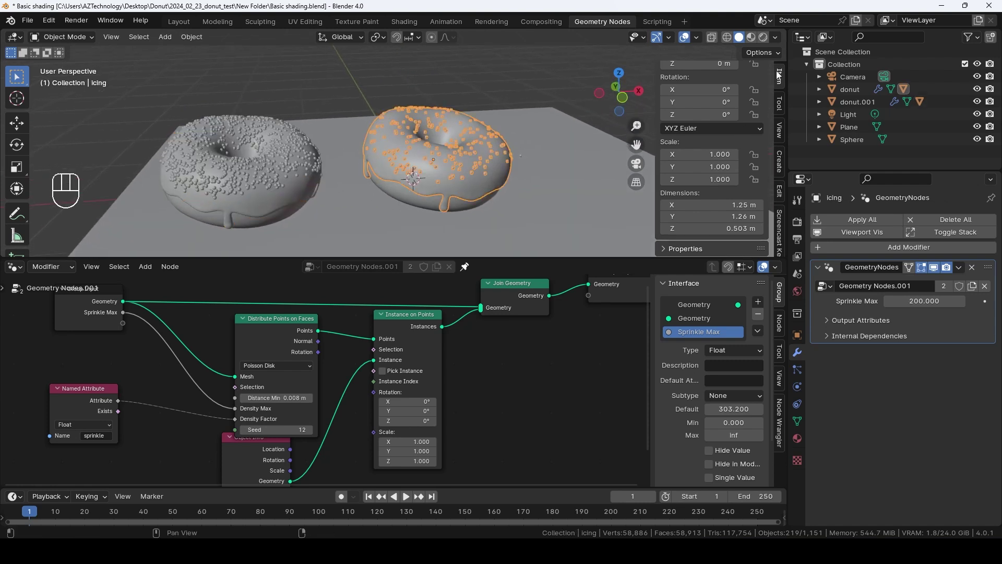
pyautogui.scroll(3, 783, 77)
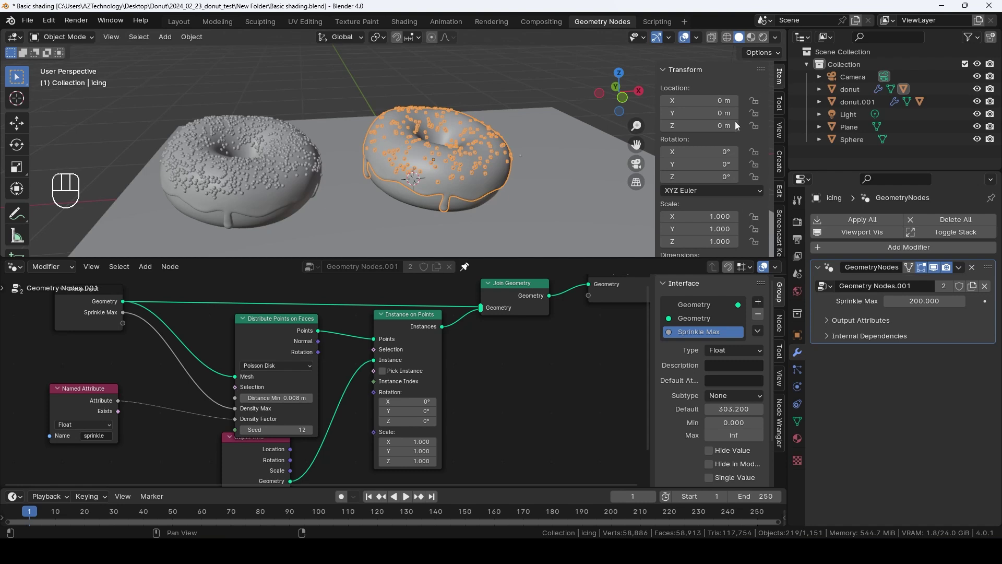
pyautogui.scroll(-3, 659, 249)
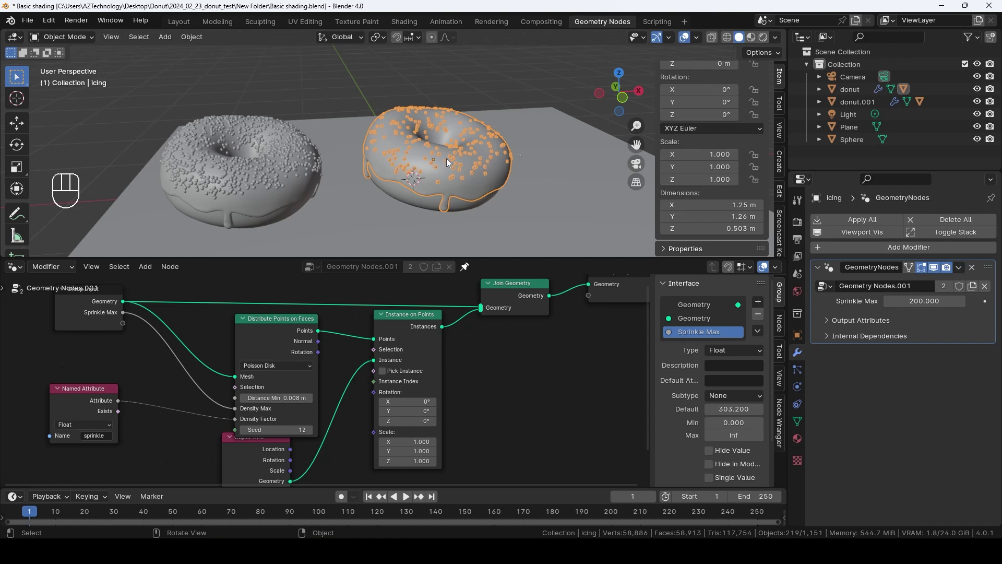
pyautogui.moveTo(475, 167)
pyautogui.mouseDown(button='middle')
pyautogui.moveTo(499, 149)
pyautogui.moveTo(391, 180)
pyautogui.moveTo(431, 155)
pyautogui.moveTo(470, 162)
pyautogui.mouseUp(button='middle')
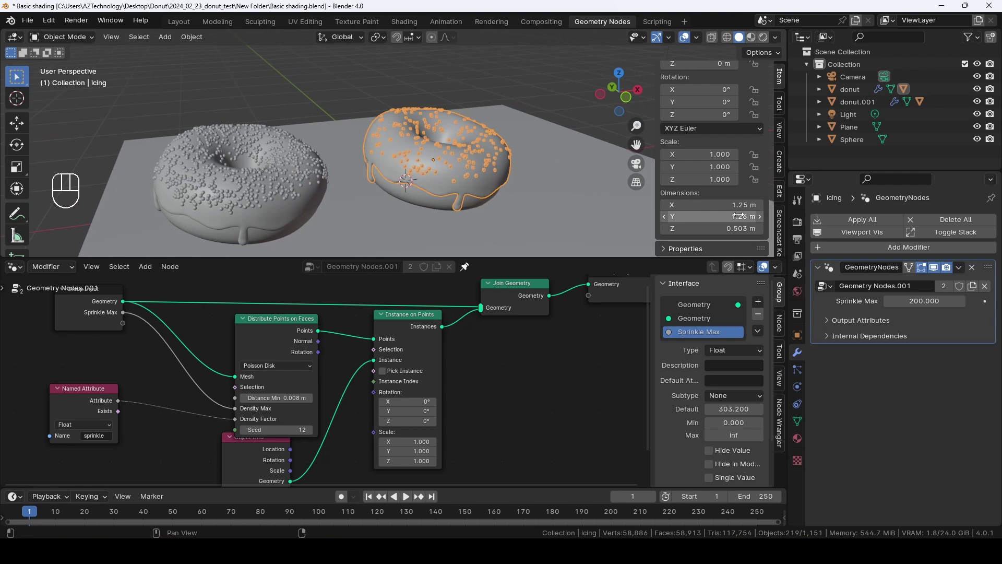
pyautogui.moveTo(547, 171); pyautogui.dragTo(490, 180, button='middle')
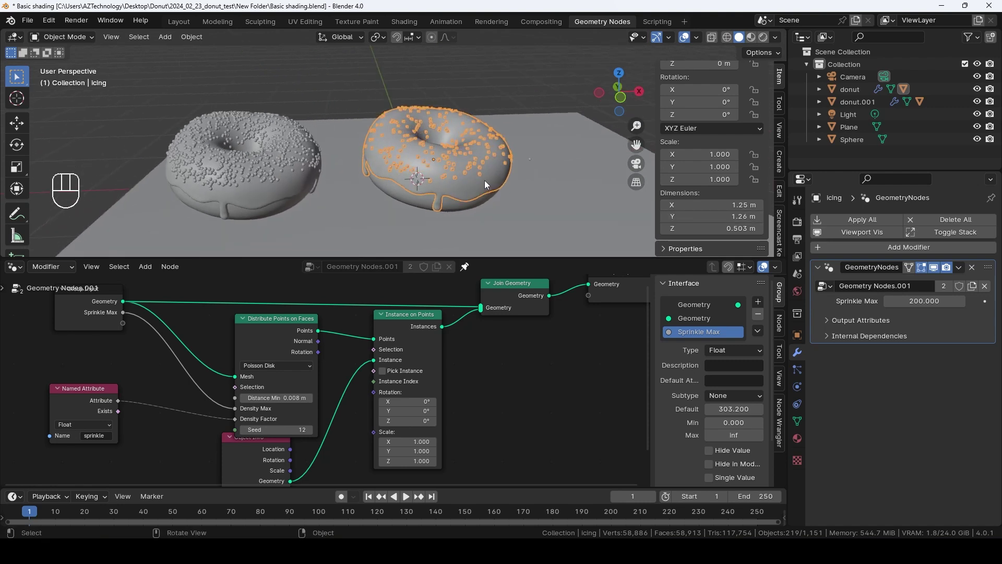
pyautogui.moveTo(488, 181); pyautogui.dragTo(407, 203, button='middle')
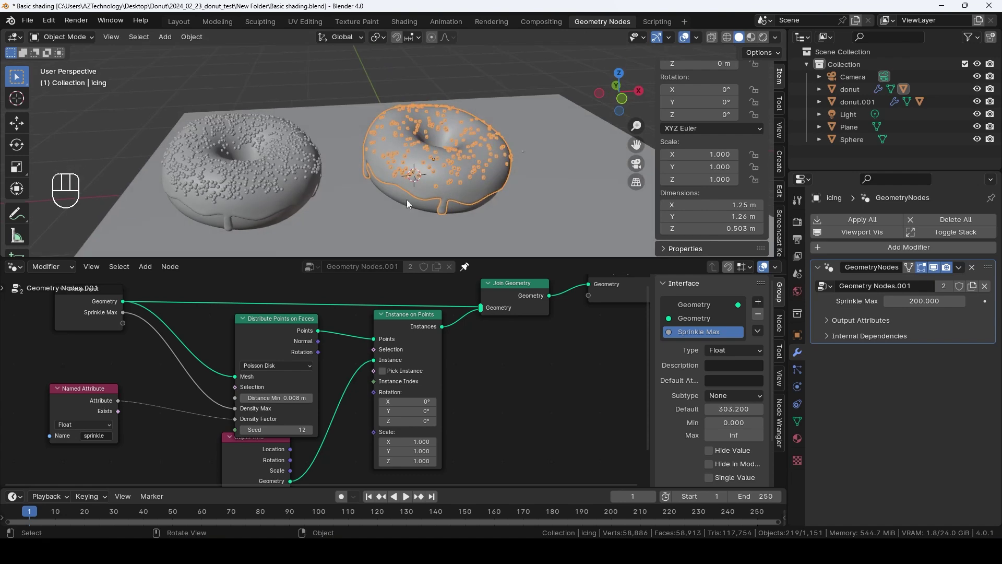
pyautogui.moveTo(511, 154); pyautogui.dragTo(453, 170, button='middle')
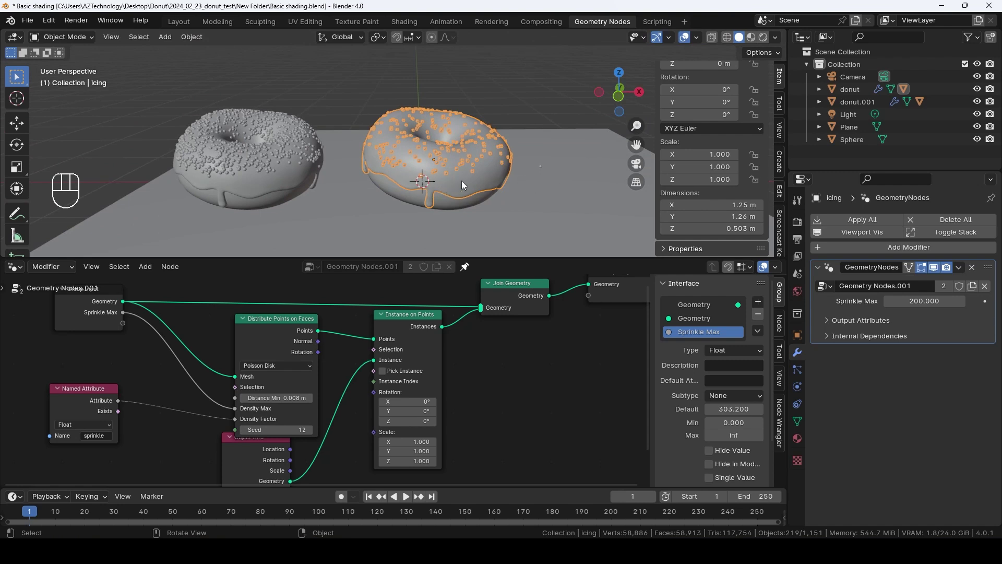
pyautogui.moveTo(416, 186); pyautogui.dragTo(421, 170, button='middle')
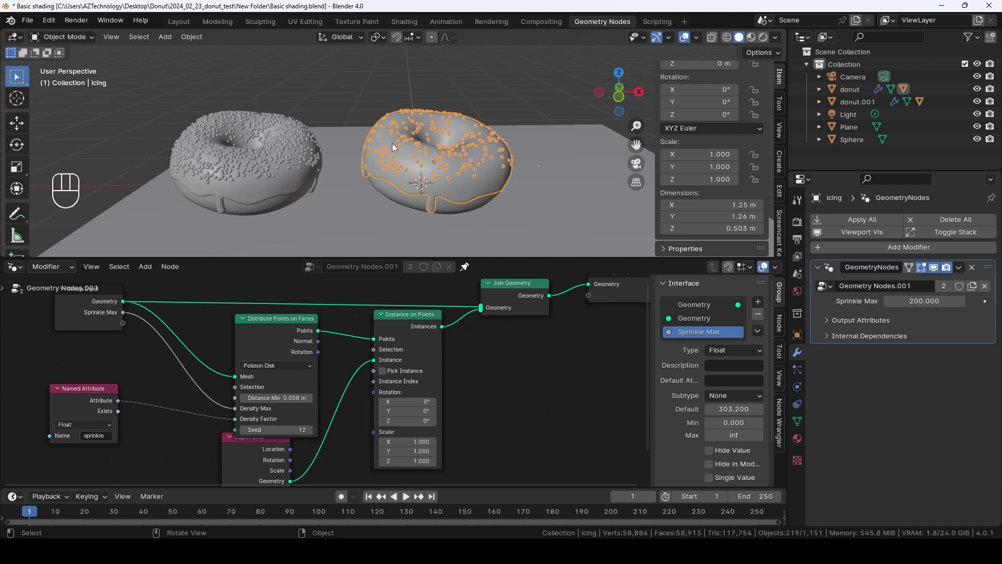
# Scale the original donut together with its icing down to 0.17 on all axes
pyautogui.press('shift')
pyautogui.keyDown('shift'); pyautogui.click(398, 193); pyautogui.keyUp('shift')
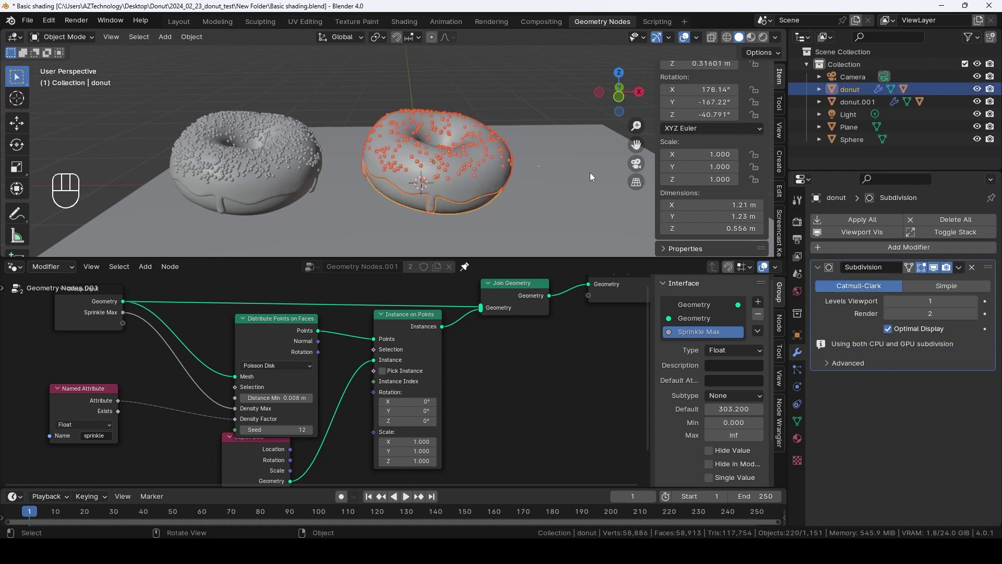
pyautogui.press('s')
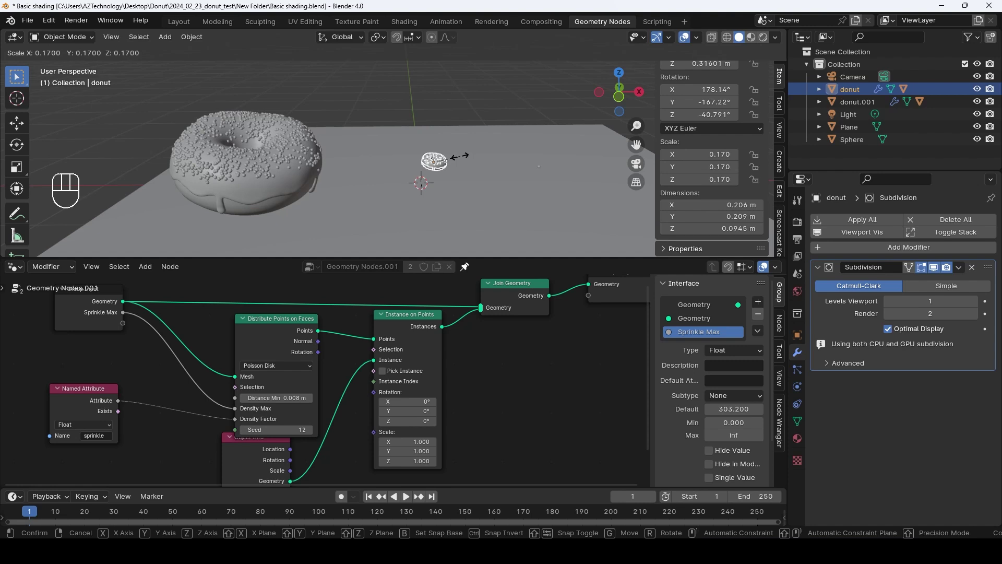
pyautogui.click(459, 156)
# Apply the scale of the shrunken donut and its icing
pyautogui.scroll(3, 481, 174)
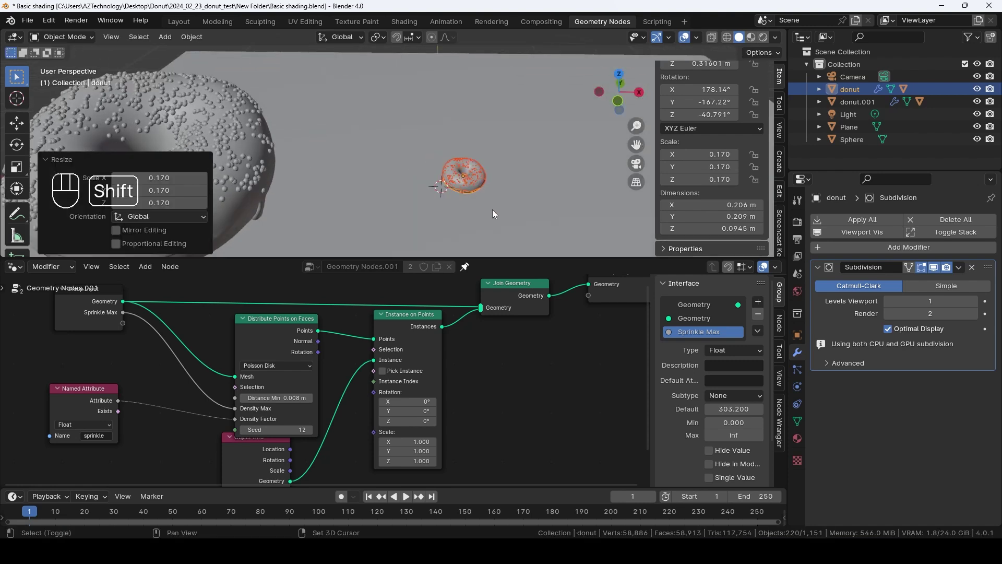
pyautogui.scroll(5, 459, 183)
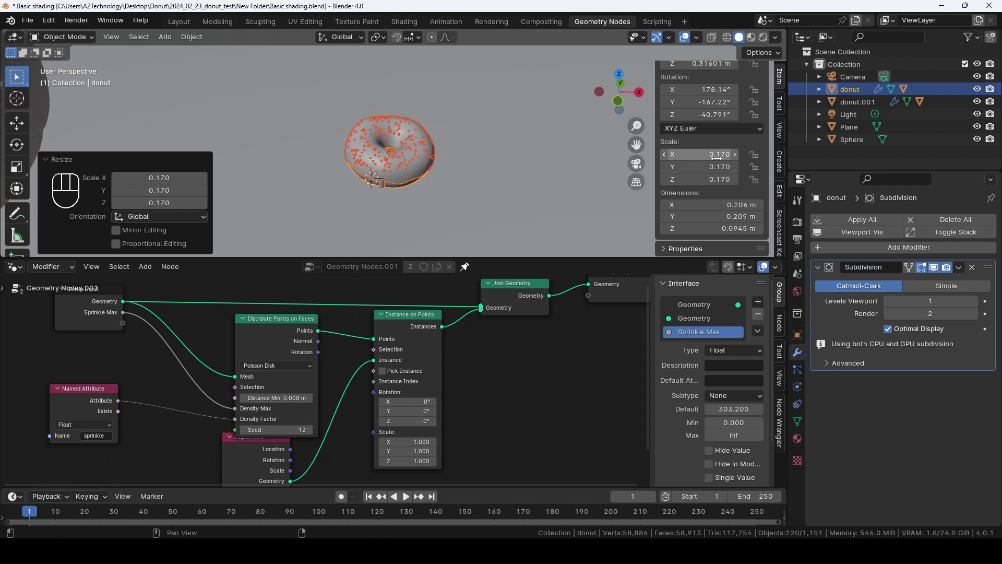
pyautogui.moveTo(505, 179); pyautogui.dragTo(538, 155, button='middle')
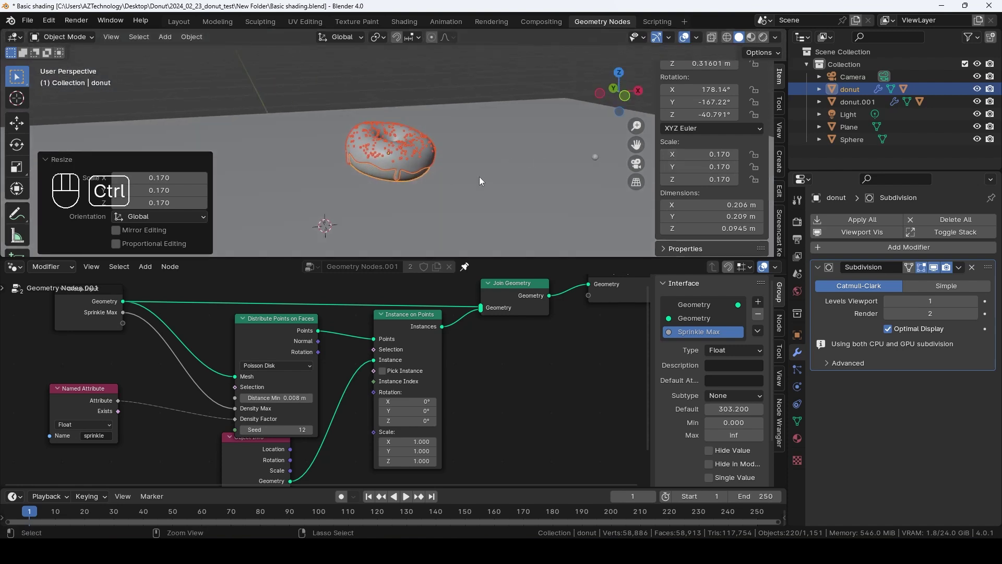
pyautogui.hotkey('ctrl', 'a')
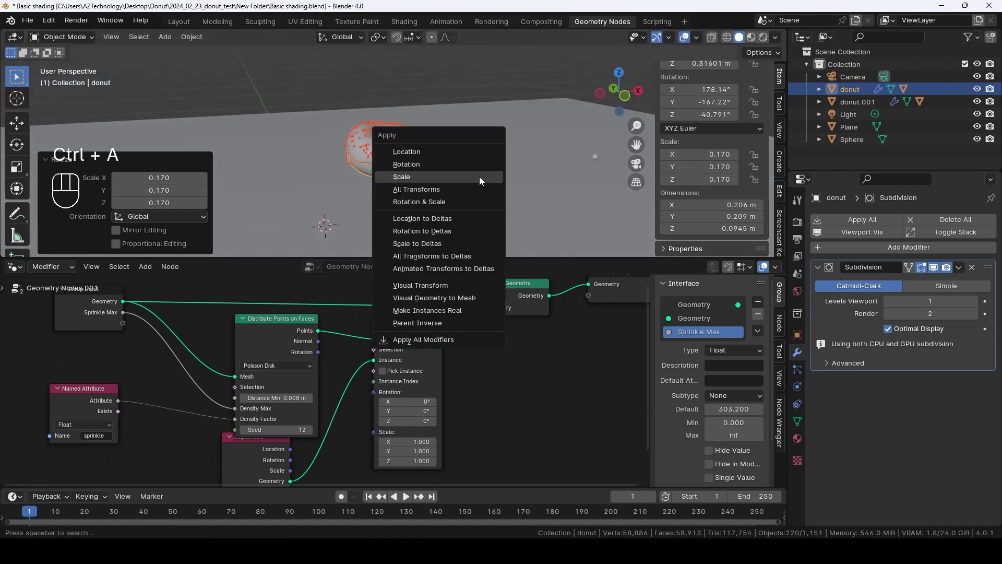
pyautogui.click(419, 177)
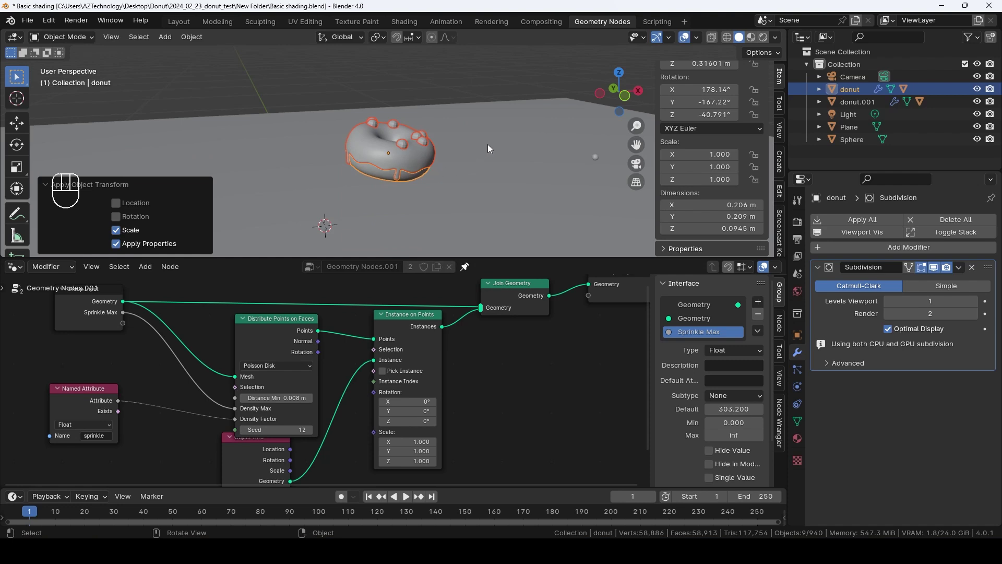
# Try Sprinkle Max values of 20000 and 500 on the shrunken donut's icing
pyautogui.moveTo(487, 144); pyautogui.dragTo(600, 149, button='middle')
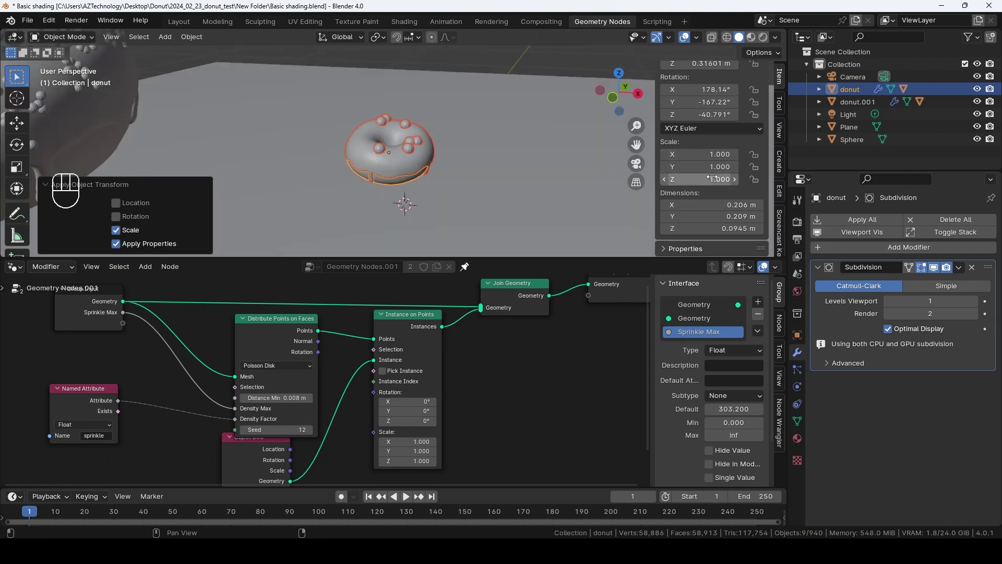
pyautogui.moveTo(482, 184); pyautogui.dragTo(496, 139, button='middle')
pyautogui.click(444, 149)
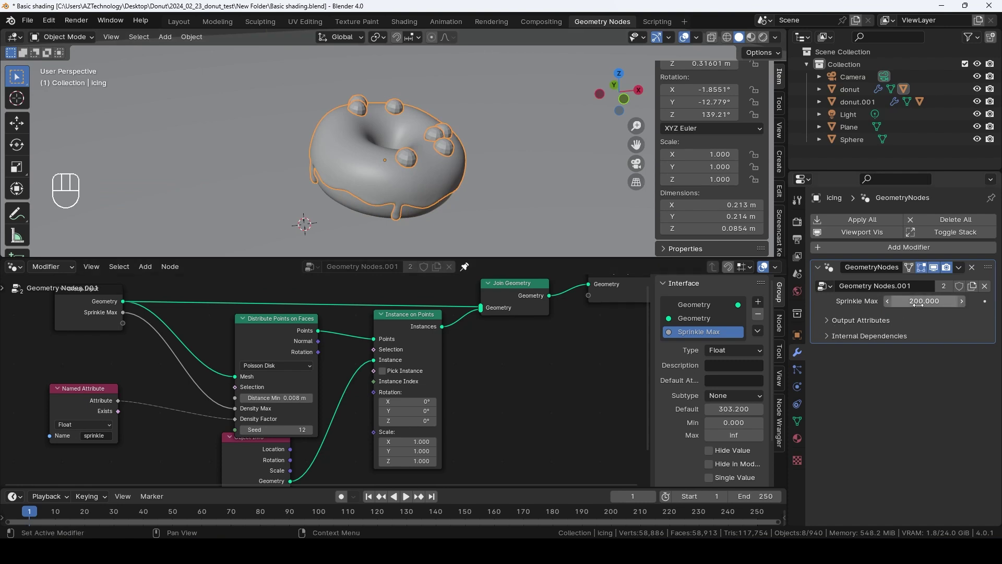
pyautogui.moveTo(505, 145)
pyautogui.mouseDown(button='middle')
pyautogui.moveTo(494, 178)
pyautogui.moveTo(495, 158)
pyautogui.moveTo(509, 159)
pyautogui.mouseUp(button='middle')
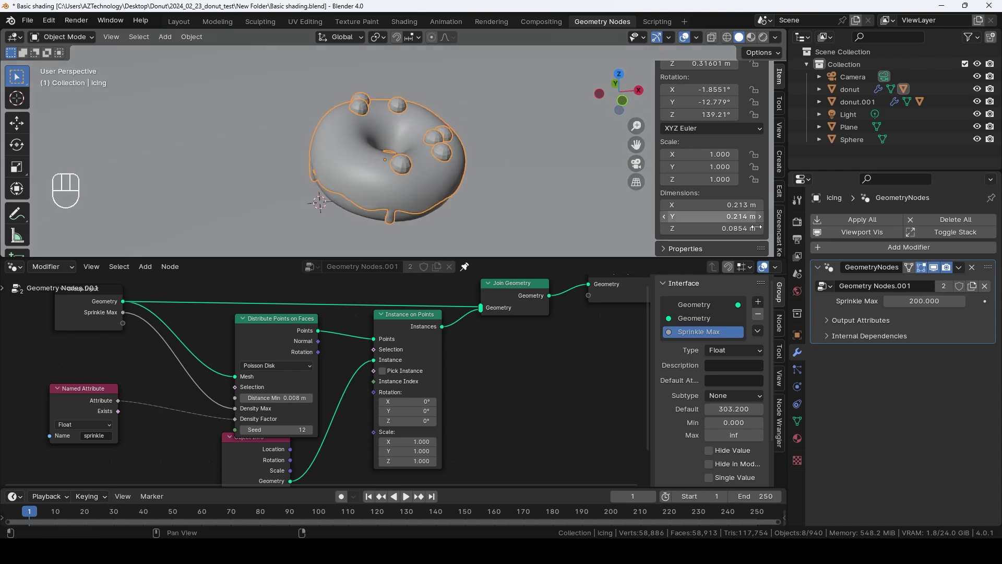
pyautogui.click(909, 302)
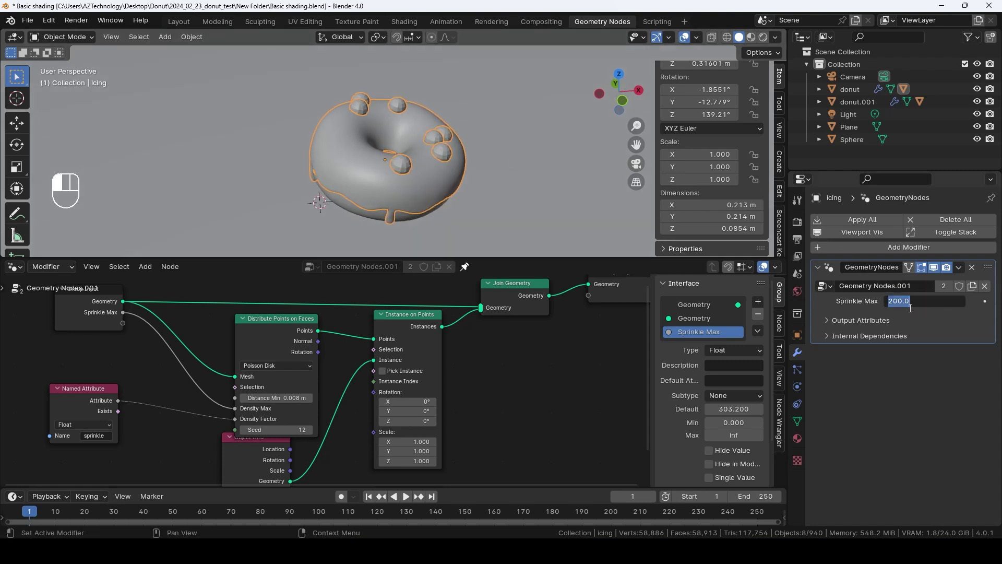
pyautogui.write('20000')
pyautogui.press('Return')
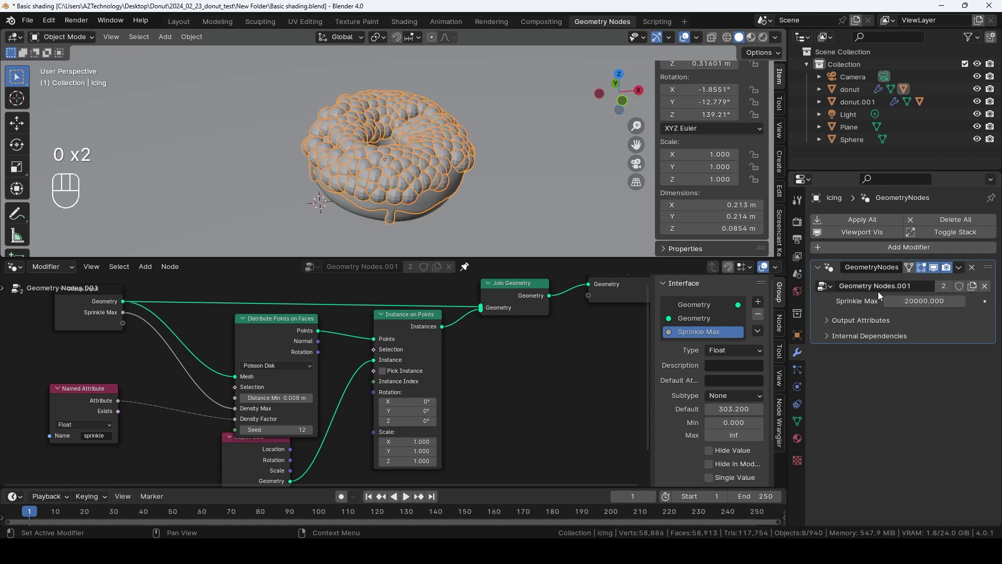
pyautogui.moveTo(924, 301)
pyautogui.mouseDown()
pyautogui.moveTo(905, 301)
pyautogui.moveTo(922, 301)
pyautogui.mouseUp()
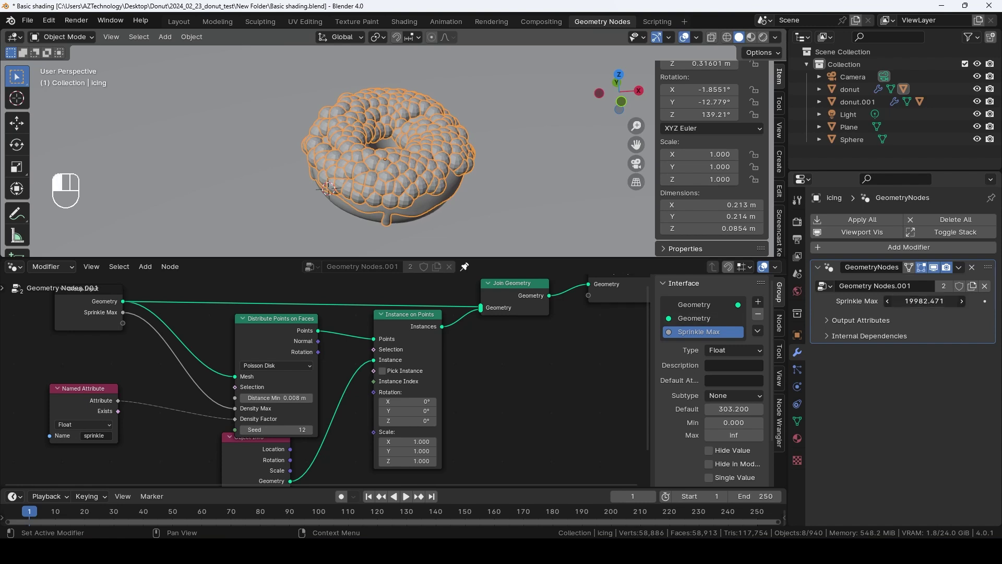
pyautogui.click(948, 301)
pyautogui.write('500')
pyautogui.press('Return')
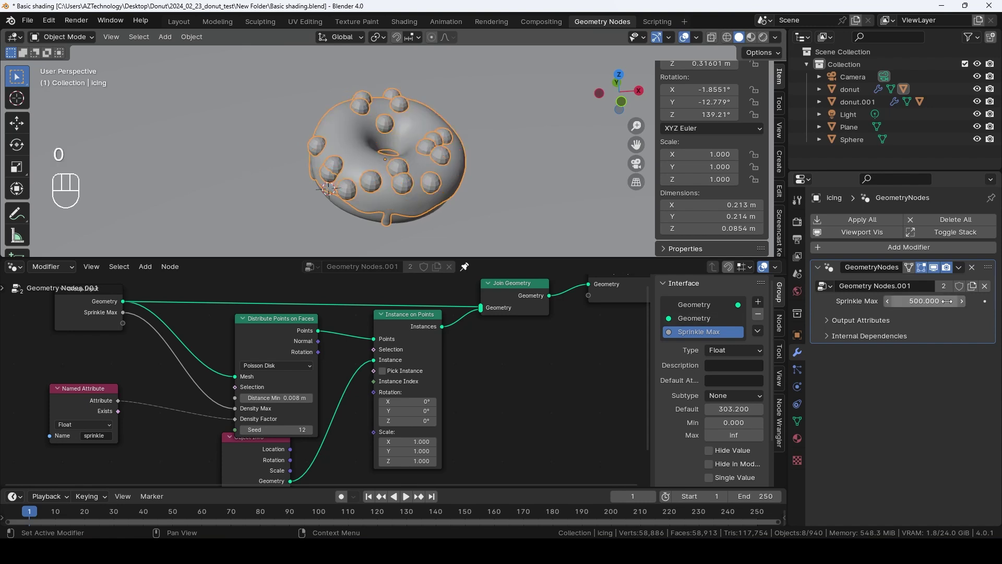
# Set Sprinkle Max to 1000 on the small donut's icing and fine-tune it down to 989.14
pyautogui.click(947, 301)
pyautogui.write('1000')
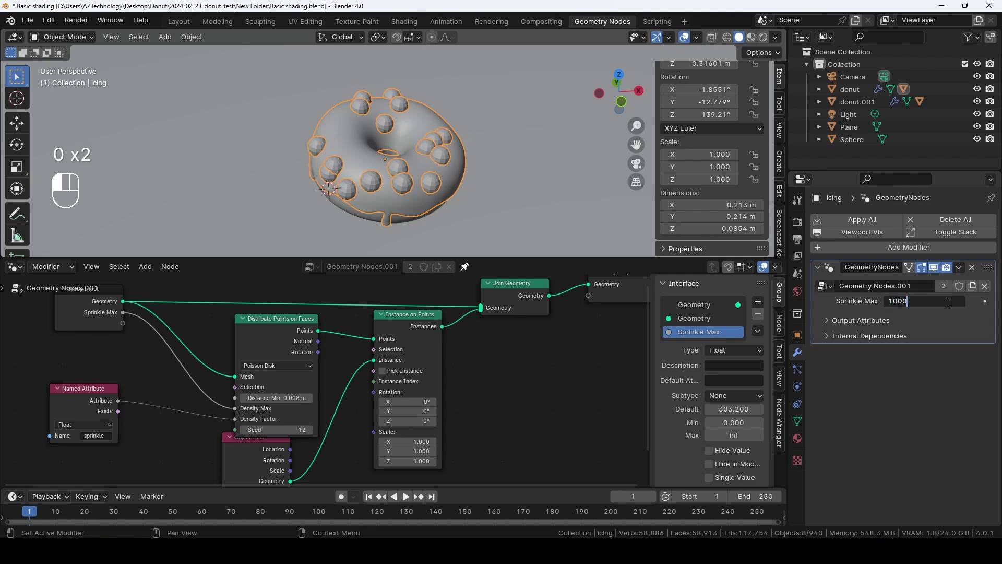
pyautogui.press('Return')
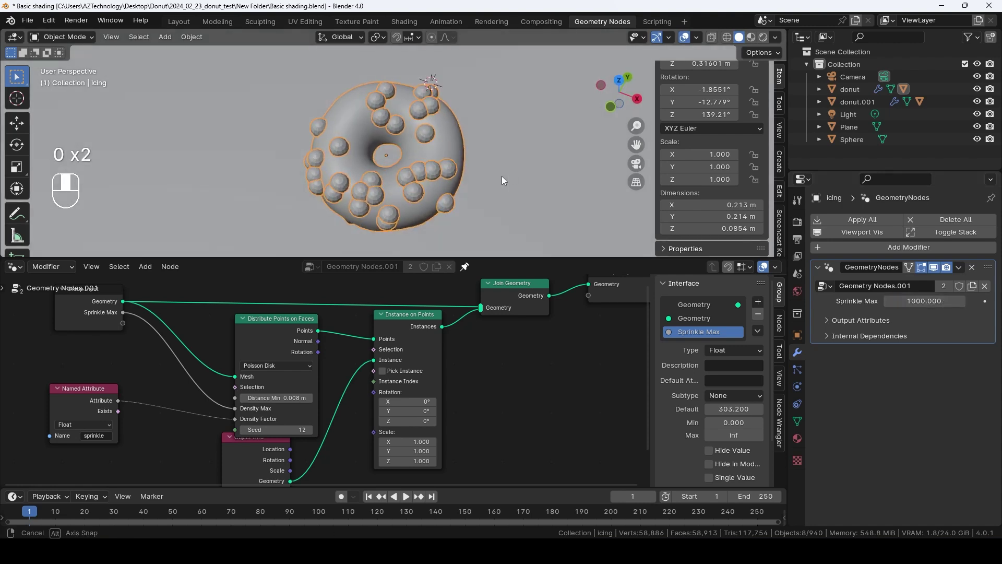
pyautogui.moveTo(502, 176); pyautogui.dragTo(524, 141, button='middle')
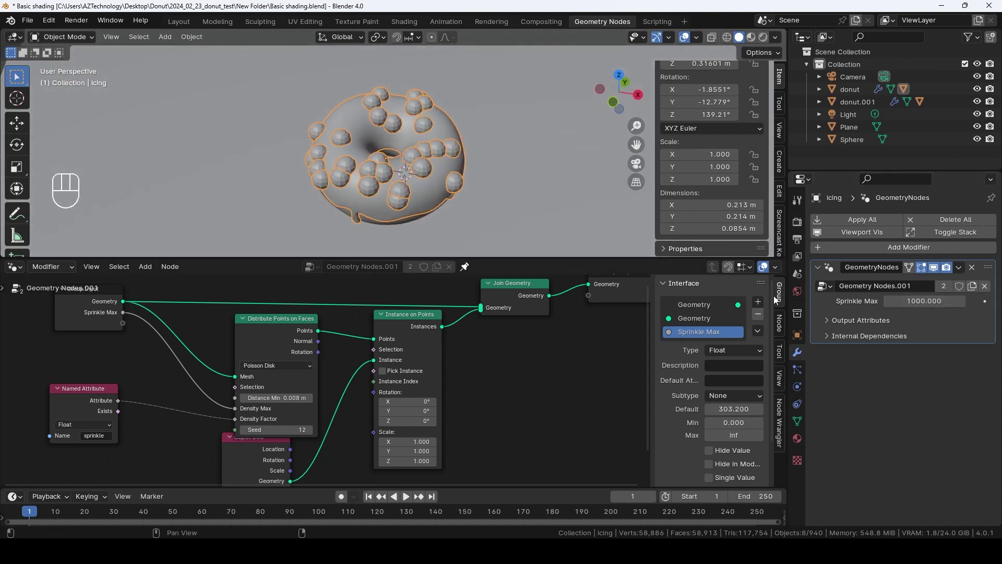
pyautogui.moveTo(917, 301); pyautogui.dragTo(910, 302)
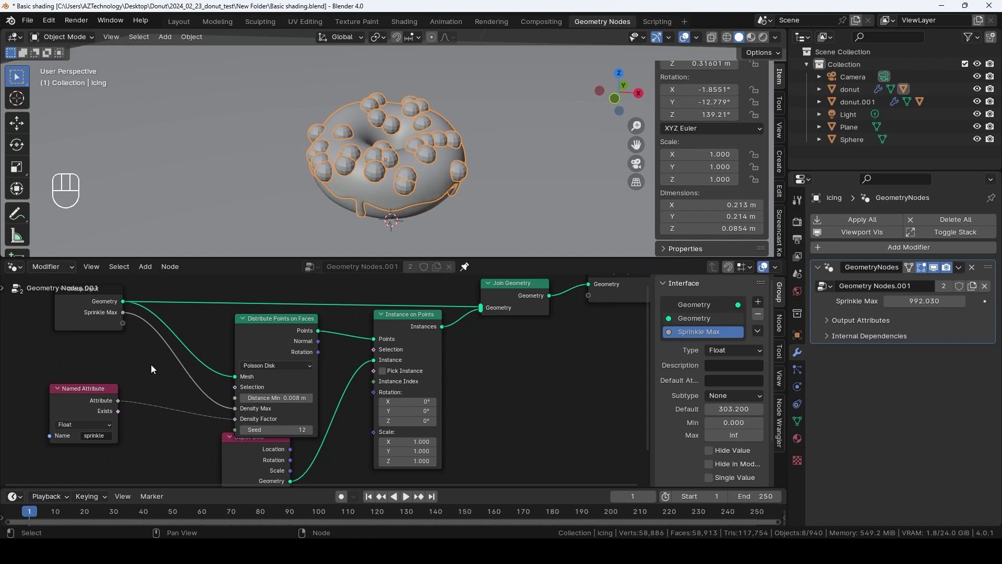
pyautogui.moveTo(953, 302); pyautogui.dragTo(946, 303)
# Set the X, Y and Z dimensions of the Sphere sprinkle object to 0.01 m
pyautogui.moveTo(509, 155); pyautogui.dragTo(497, 154, button='middle')
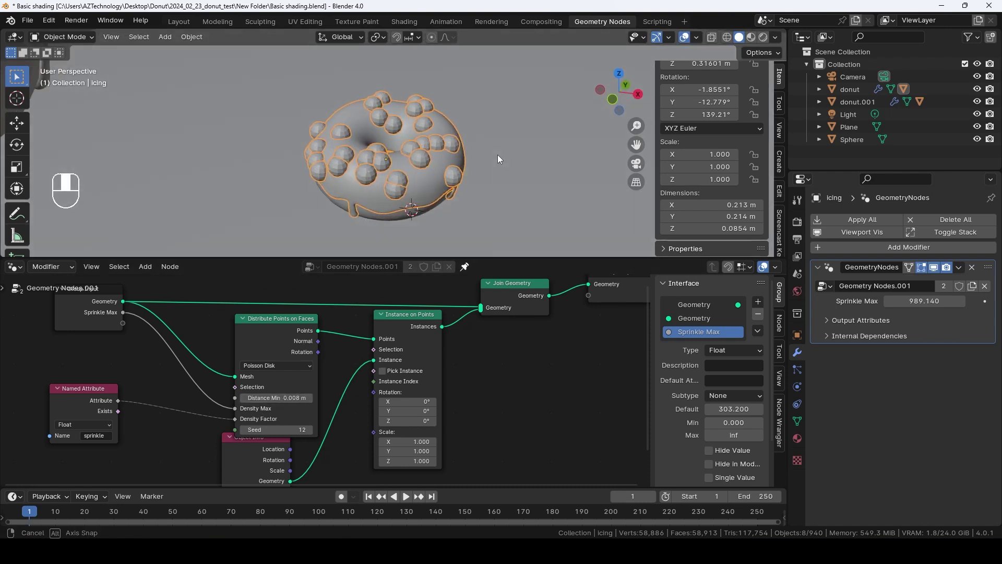
pyautogui.click(857, 139)
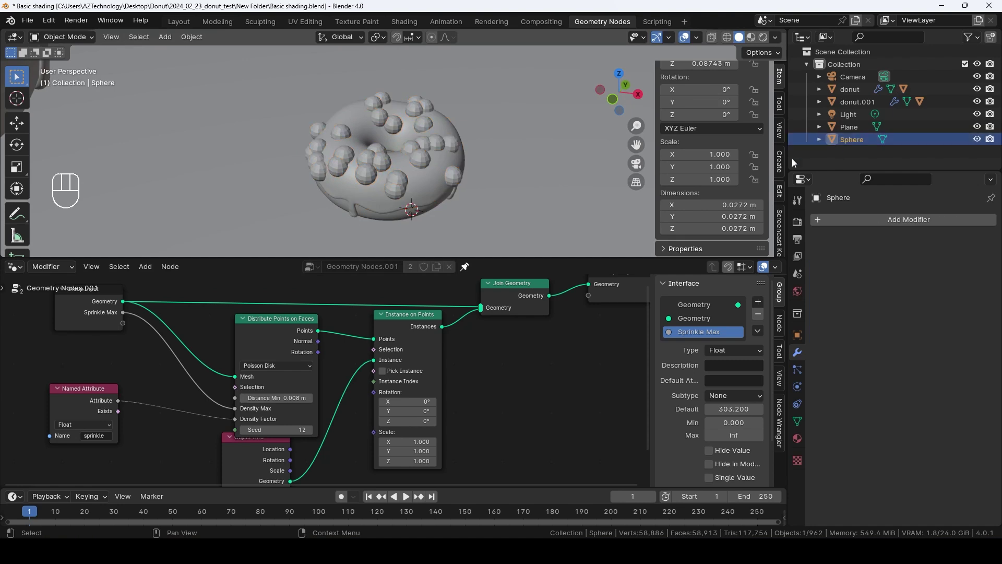
pyautogui.click(423, 159)
pyautogui.moveTo(423, 159); pyautogui.dragTo(476, 146, button='middle')
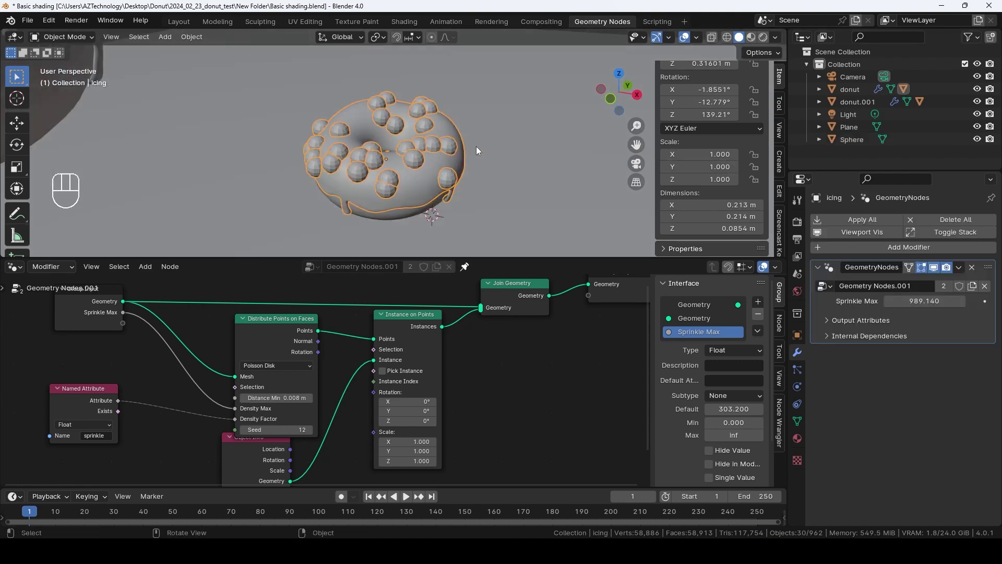
pyautogui.click(856, 140)
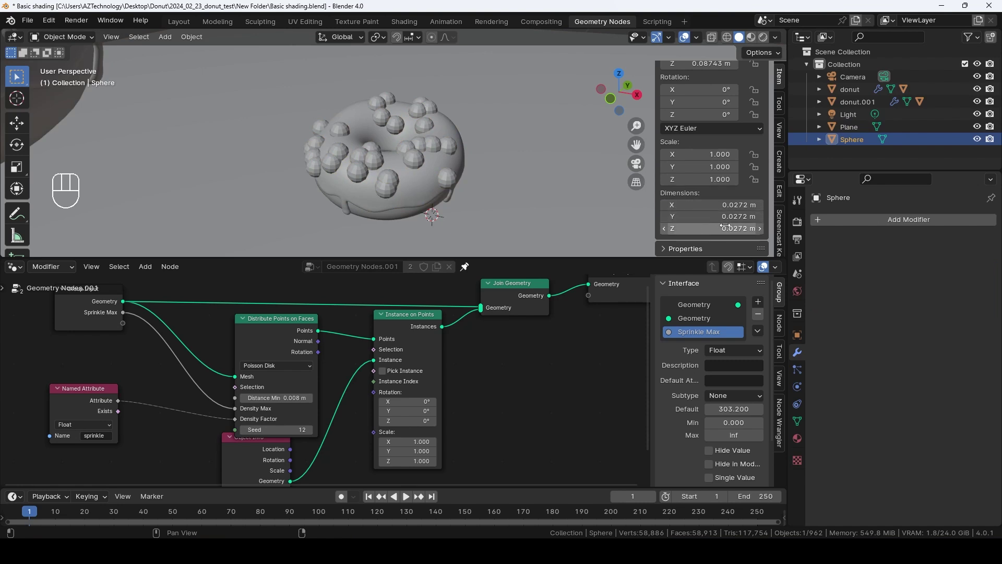
pyautogui.moveTo(735, 205); pyautogui.dragTo(735, 228)
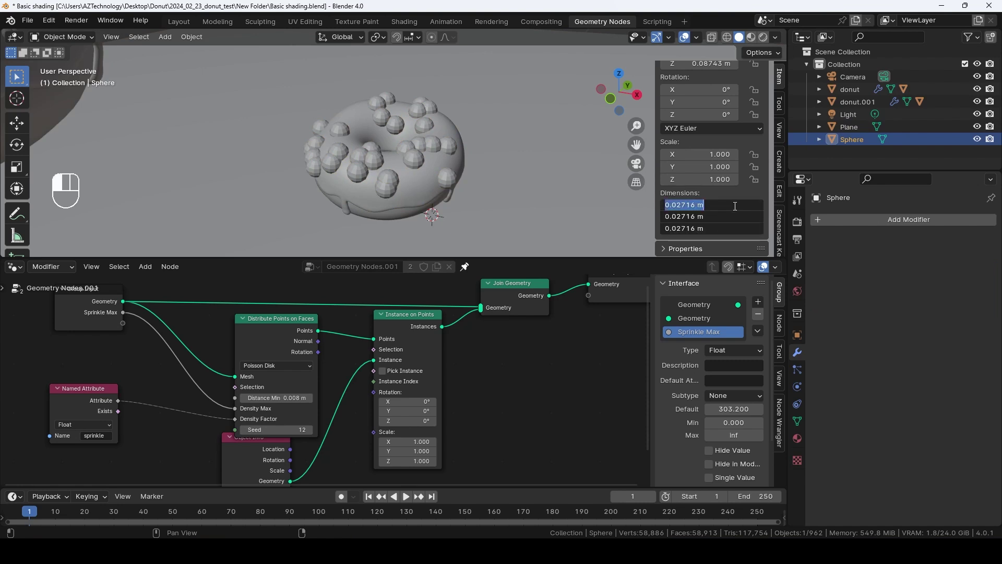
pyautogui.write('0.01')
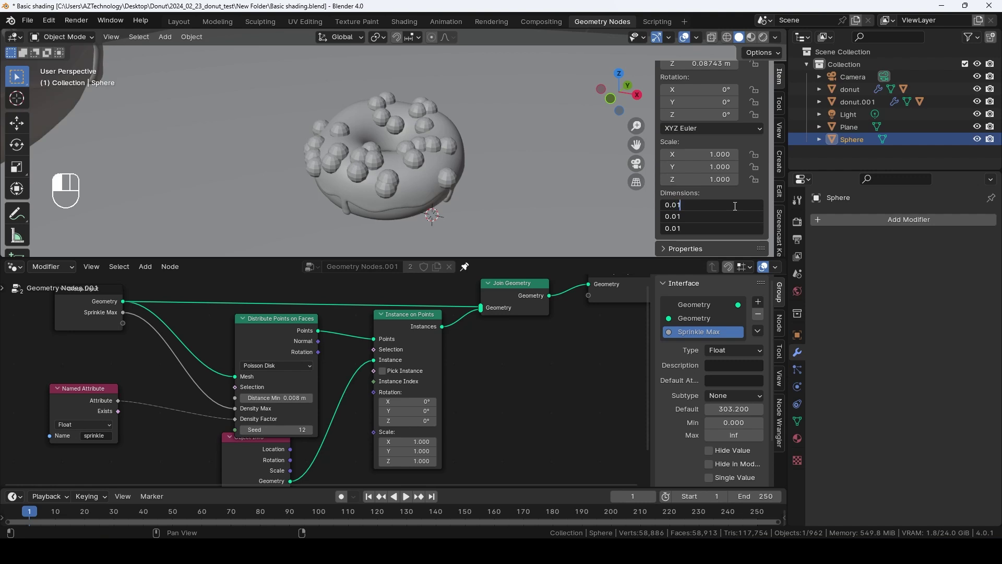
pyautogui.press('Return')
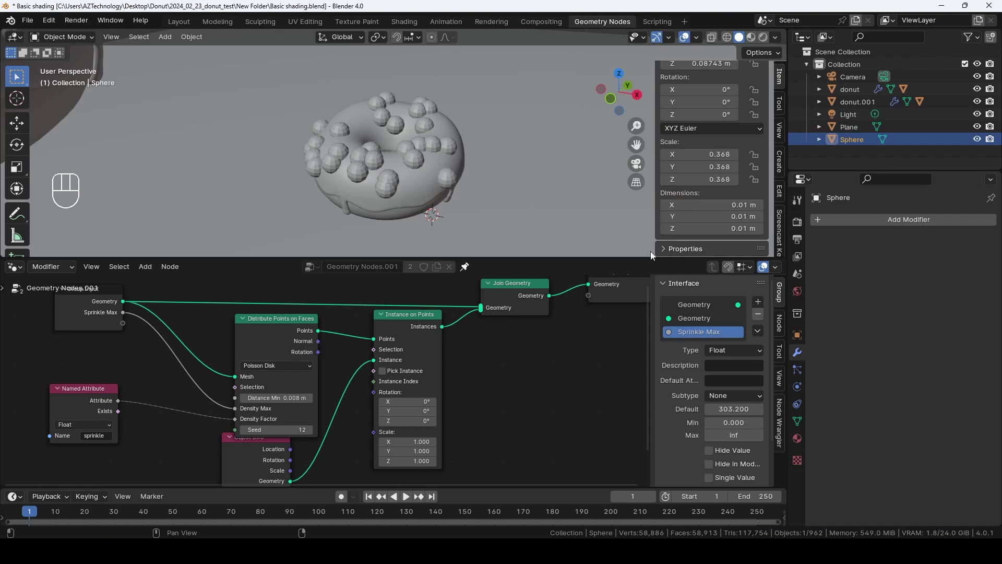
# Apply the Sphere's scale so the sprinkle instances take its new size
pyautogui.keyDown('shift'); pyautogui.moveTo(561, 187); pyautogui.dragTo(516, 180, button='middle'); pyautogui.keyUp('shift')
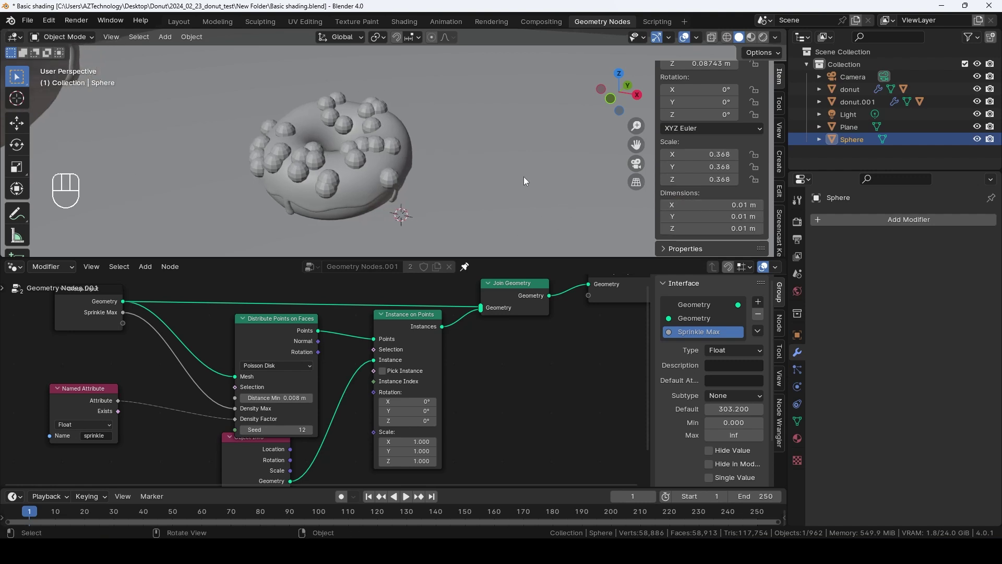
pyautogui.hotkey('ctrl', 'a')
pyautogui.click(525, 177)
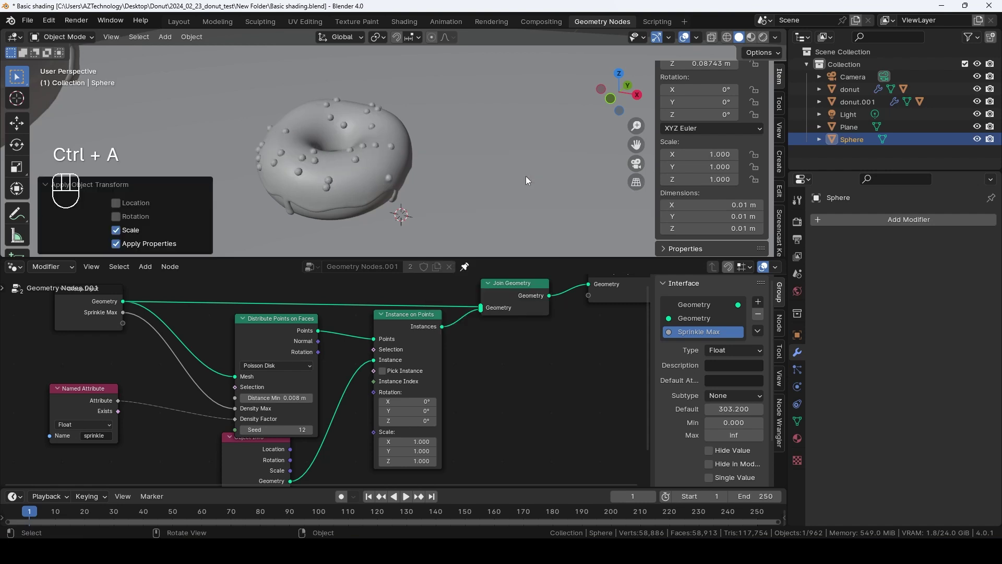
# Insert a Math node between the Sprinkle Max input and Density Max in the small donut icing's node tree
pyautogui.click(396, 180)
pyautogui.moveTo(396, 180); pyautogui.dragTo(437, 236, button='middle')
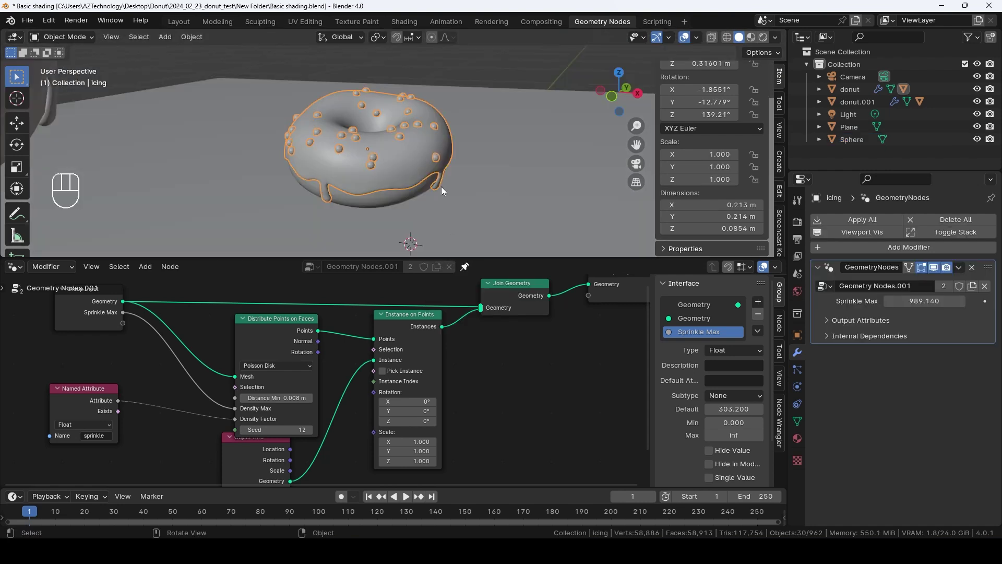
pyautogui.moveTo(382, 257); pyautogui.dragTo(382, 230)
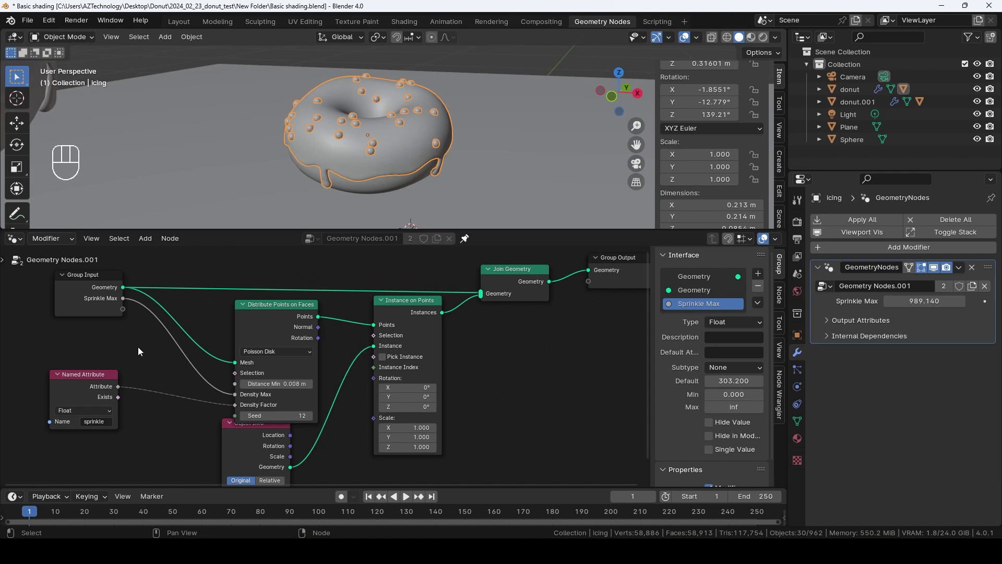
pyautogui.hotkey('shift', 'a')
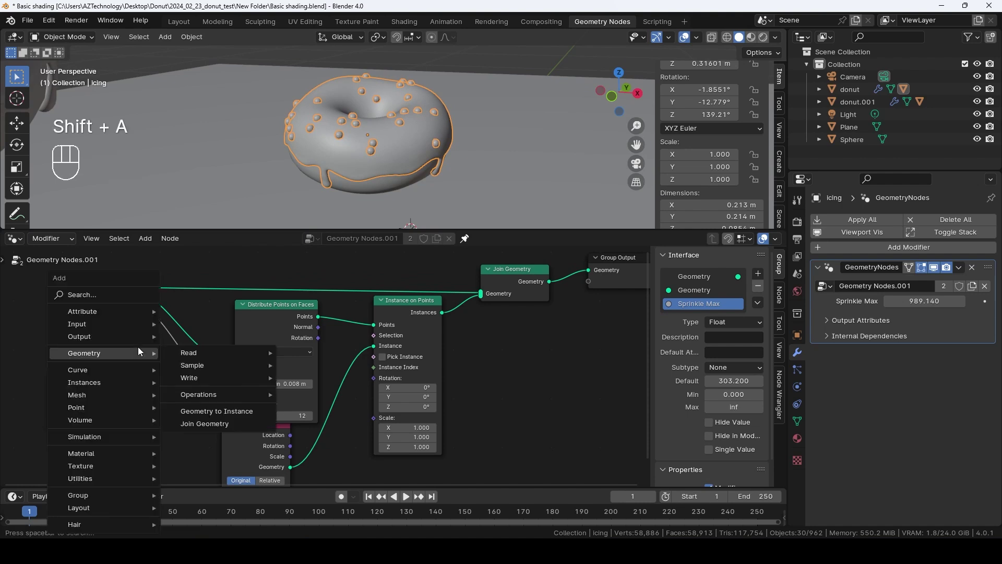
pyautogui.moveTo(111, 474)
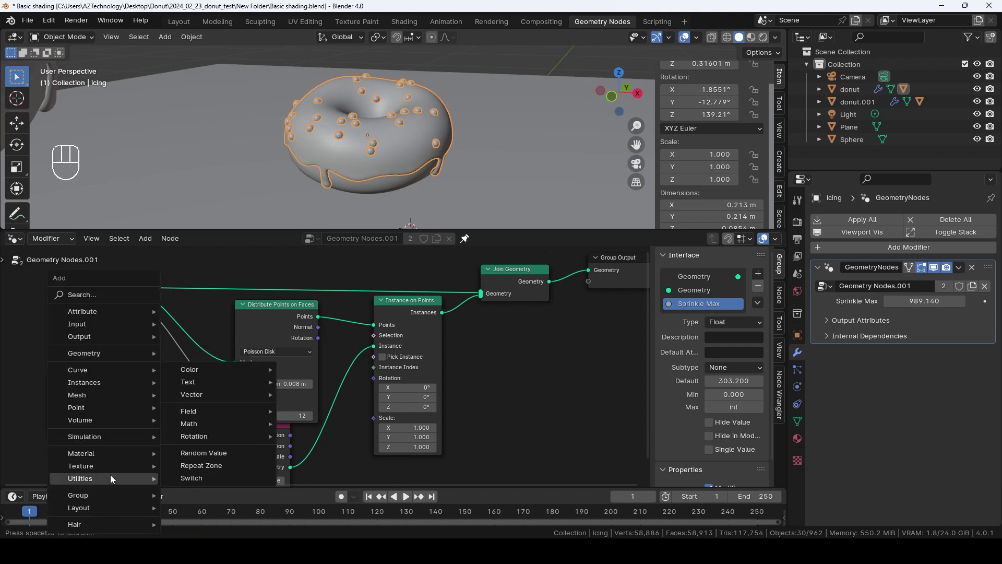
pyautogui.moveTo(218, 423)
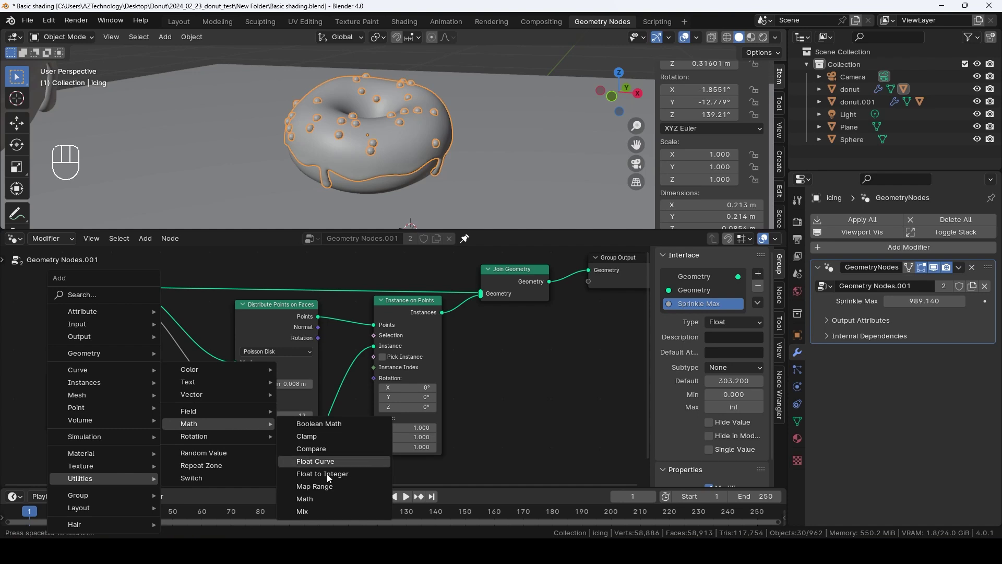
pyautogui.click(324, 498)
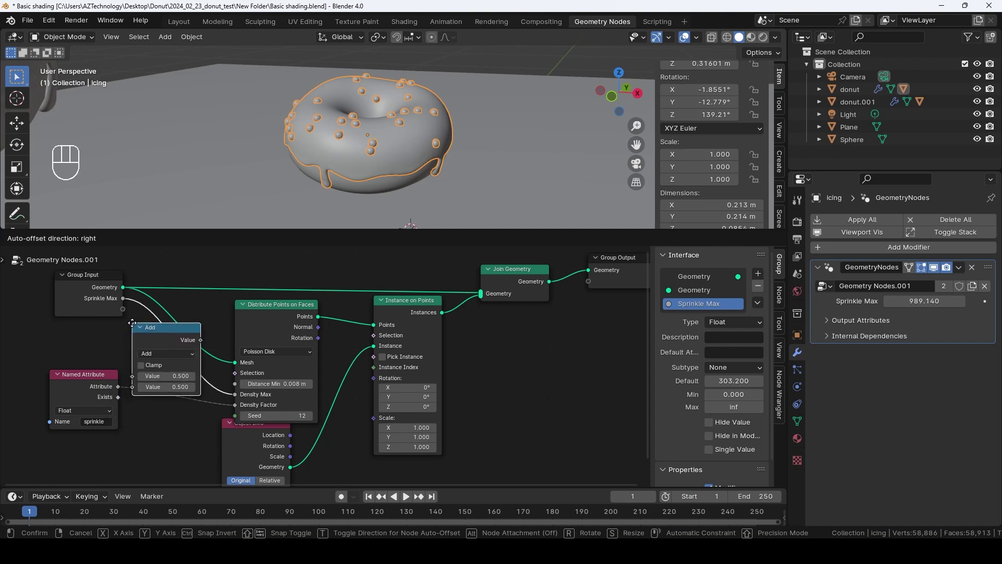
pyautogui.click(162, 323)
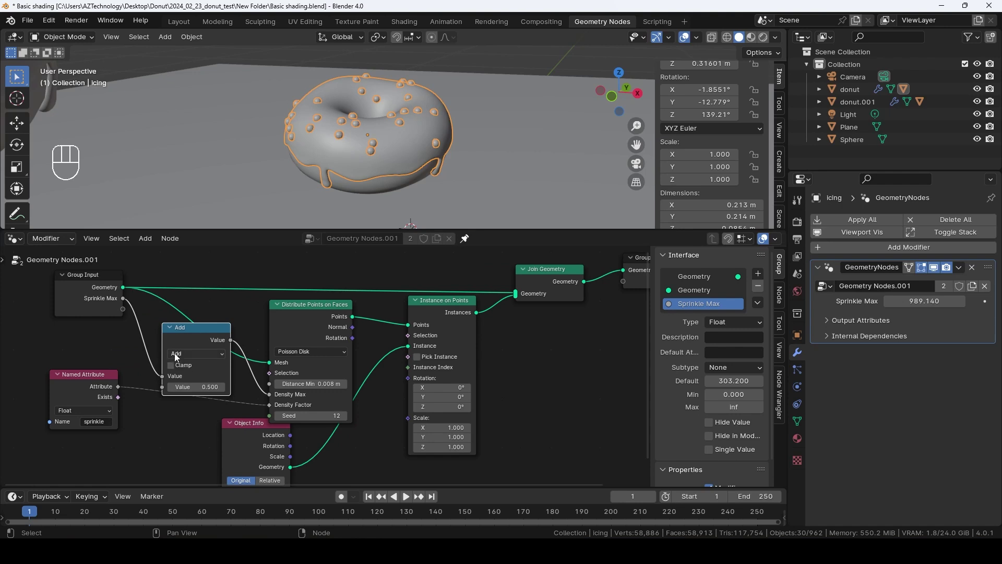
# Switch the new Math node to Multiply and set its second value to 200
pyautogui.click(203, 355)
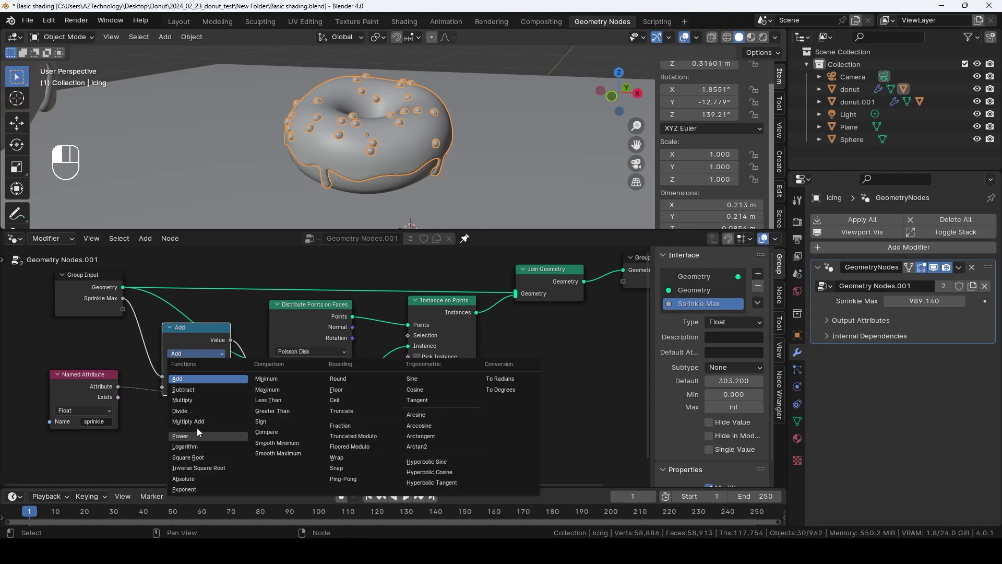
pyautogui.click(201, 400)
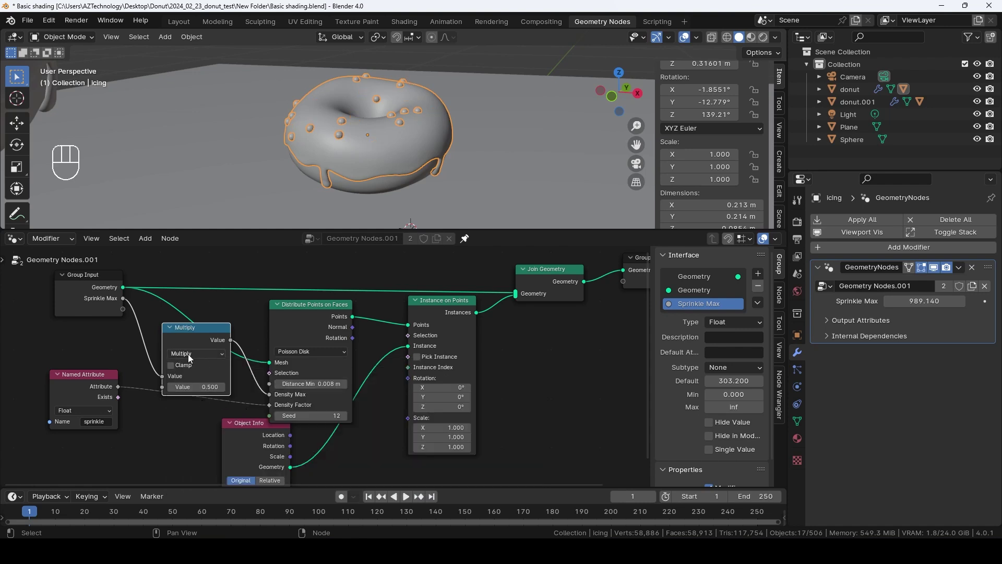
pyautogui.click(203, 390)
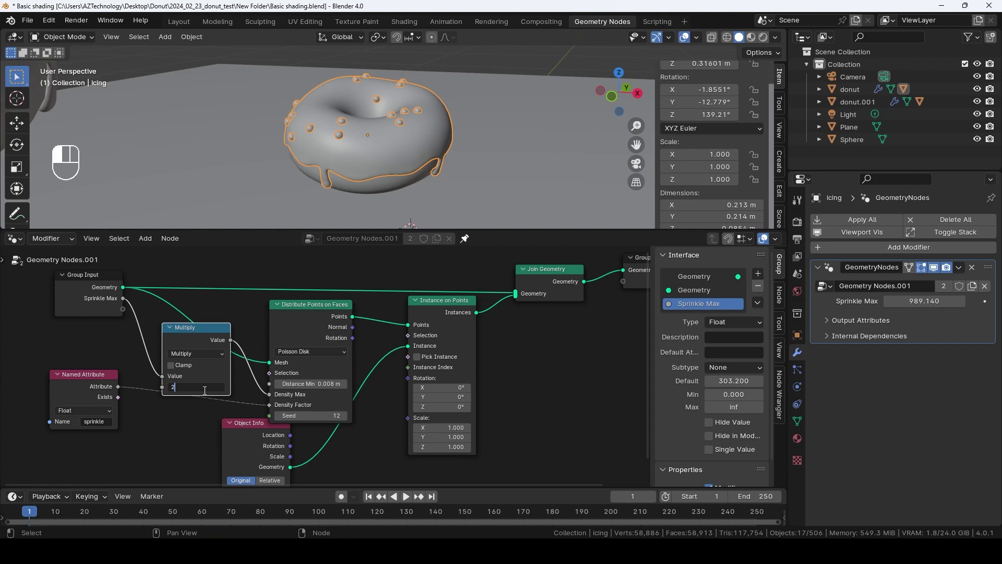
pyautogui.press('Return')
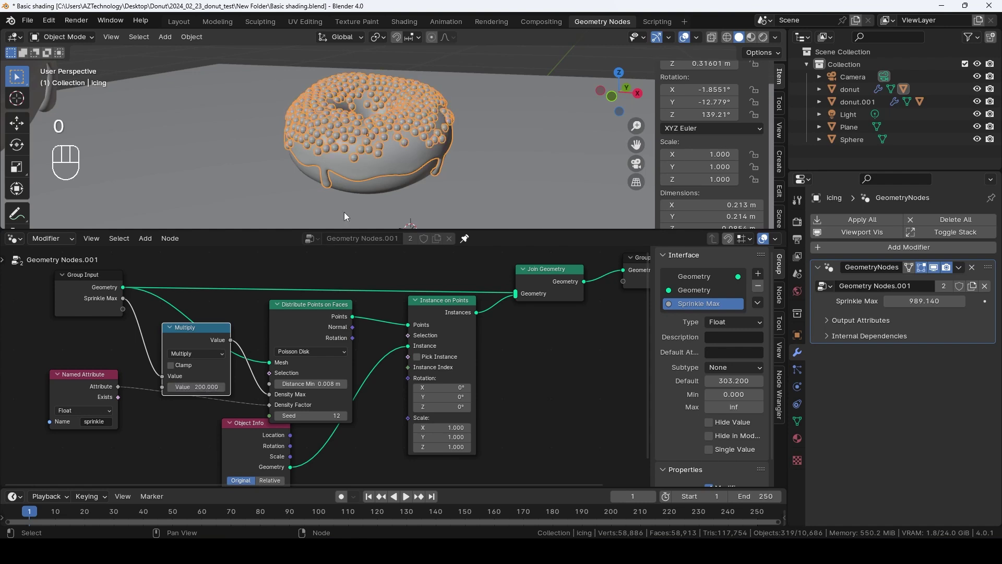
pyautogui.moveTo(414, 151)
pyautogui.mouseDown(button='middle')
pyautogui.moveTo(433, 138)
pyautogui.moveTo(413, 157)
pyautogui.mouseUp(button='middle')
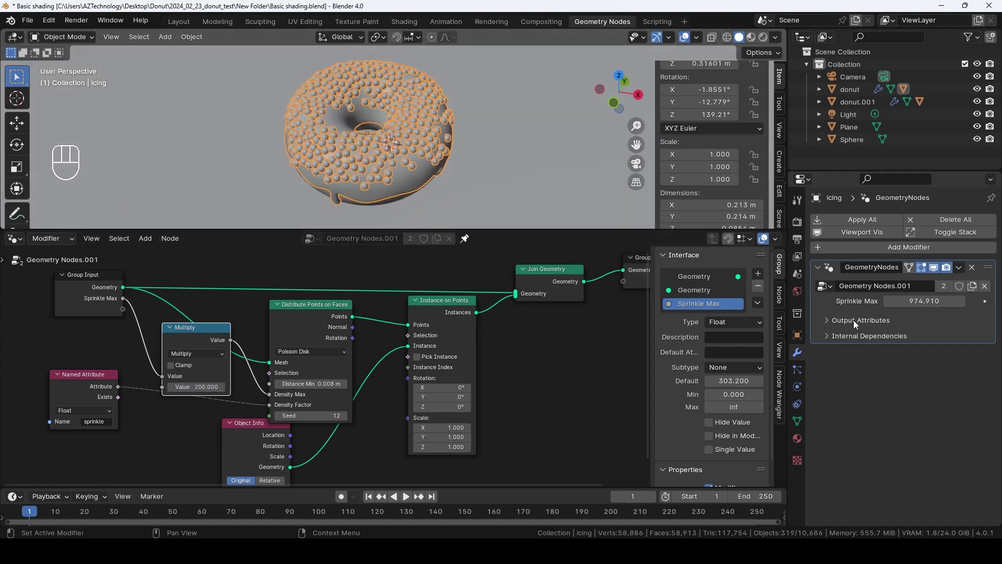
# Lower the icing's Sprinkle Max to 941.91 and set the Multiply node's value to 2000
pyautogui.moveTo(938, 301); pyautogui.dragTo(924, 301)
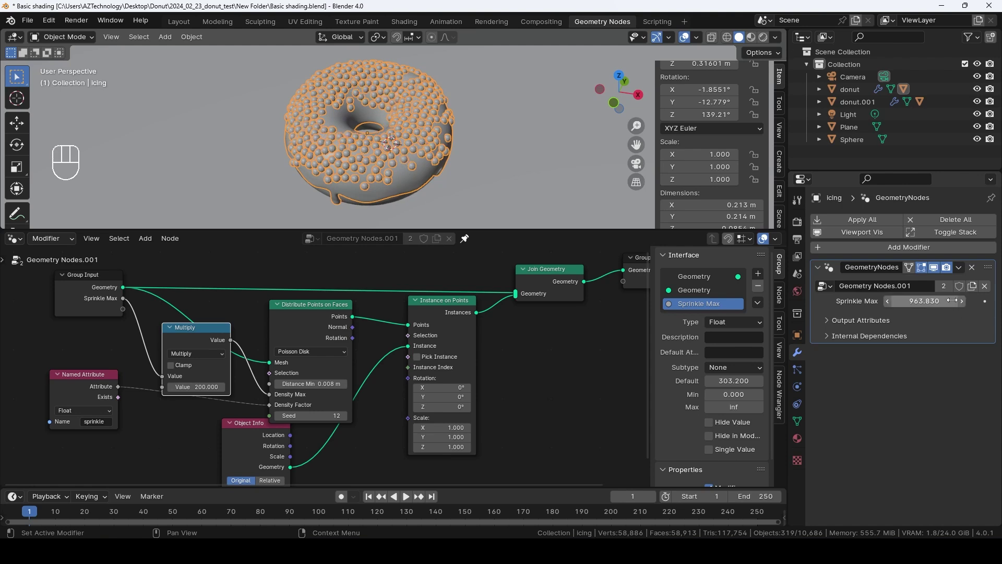
pyautogui.moveTo(546, 181); pyautogui.dragTo(553, 177, button='middle')
pyautogui.moveTo(963, 302); pyautogui.dragTo(946, 305)
pyautogui.click(207, 391)
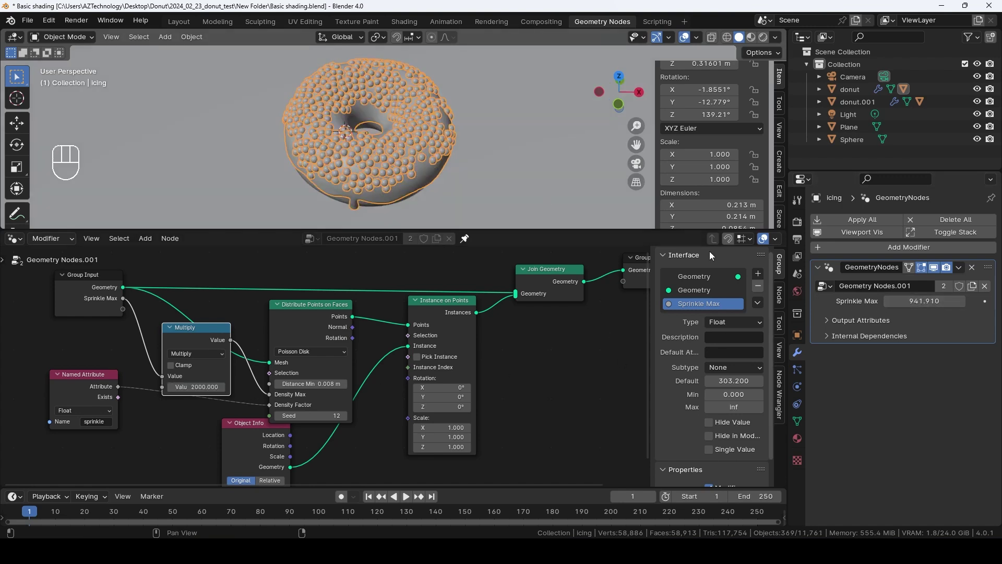
pyautogui.moveTo(462, 176); pyautogui.dragTo(485, 183, button='middle')
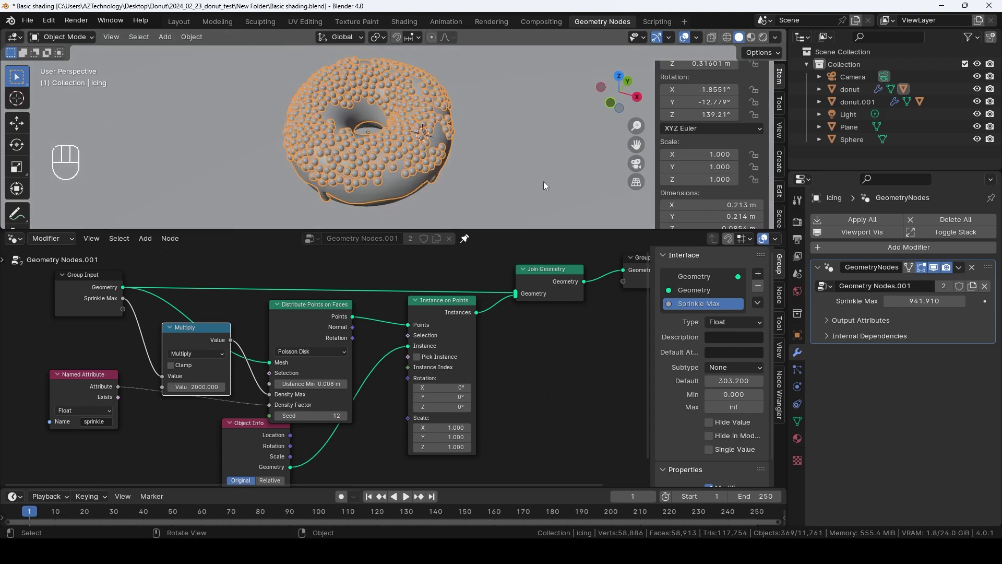
# Set Sprinkle Max to 200 on the small donut's icing and inspect the sprinkle overlap up close
pyautogui.click(927, 302)
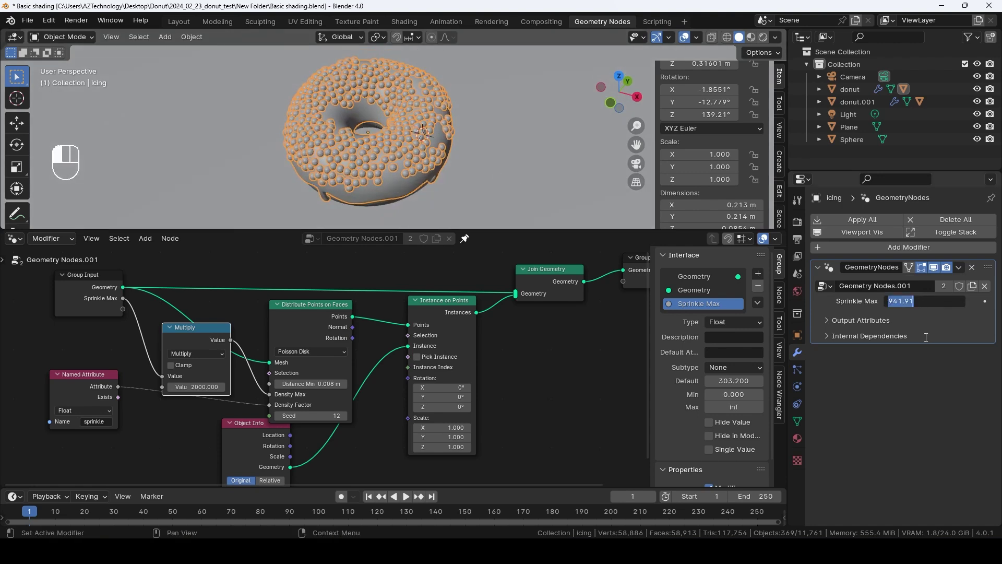
pyautogui.write('200')
pyautogui.press('Return')
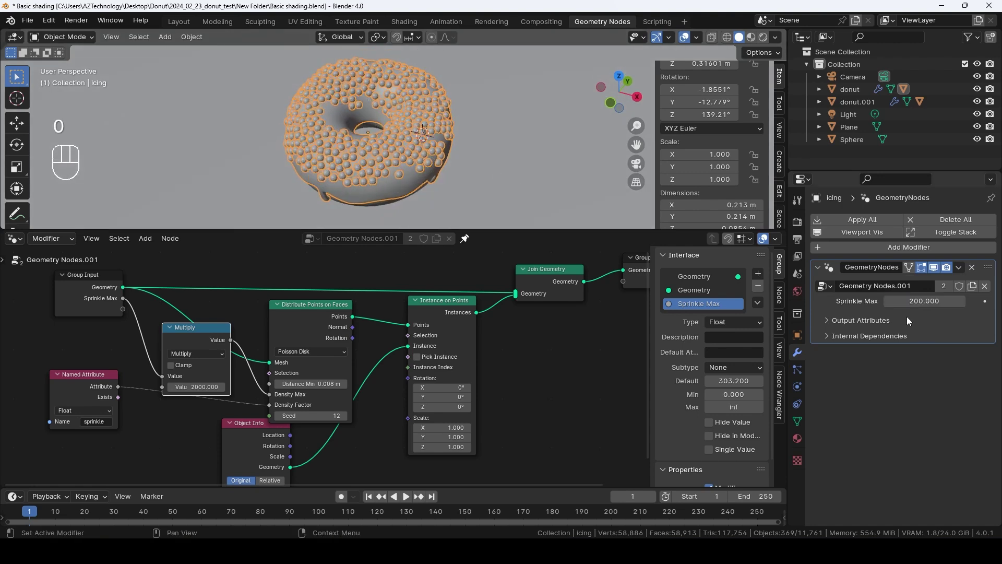
pyautogui.scroll(5, 407, 180)
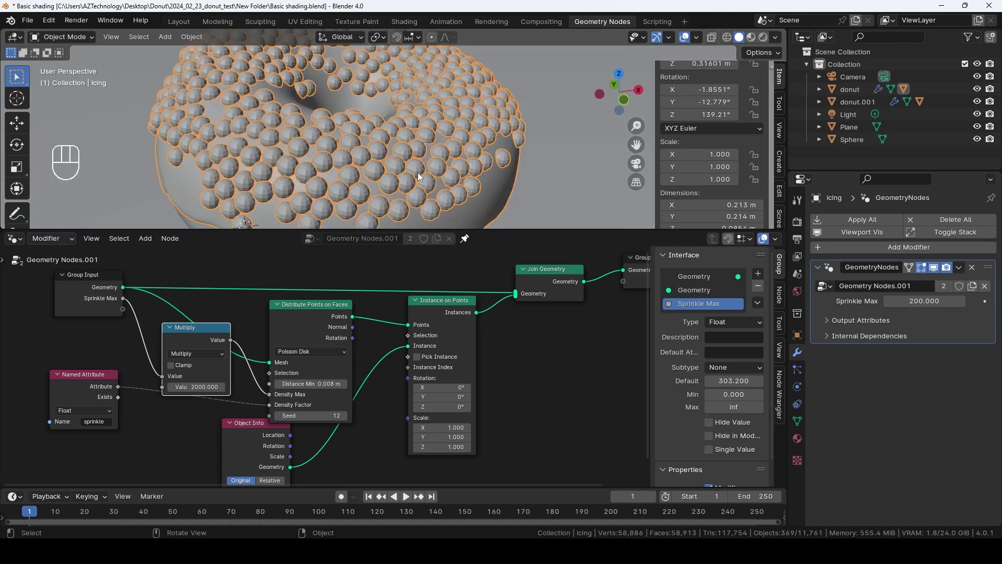
pyautogui.moveTo(407, 180); pyautogui.dragTo(385, 121, button='middle')
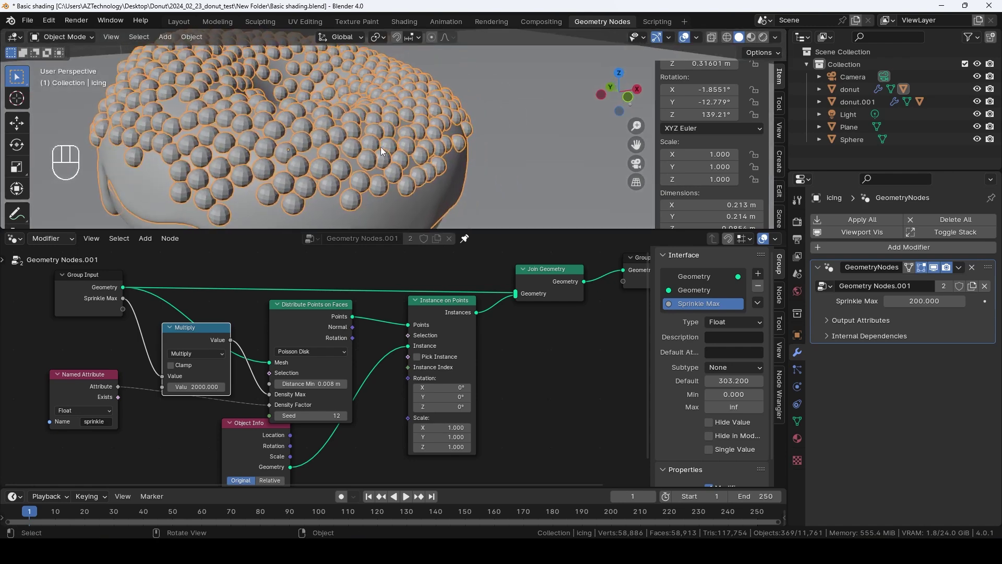
# Try Distance Min values of 0.02 m and 0.005 m on the Distribute Points on Faces node
pyautogui.click(328, 386)
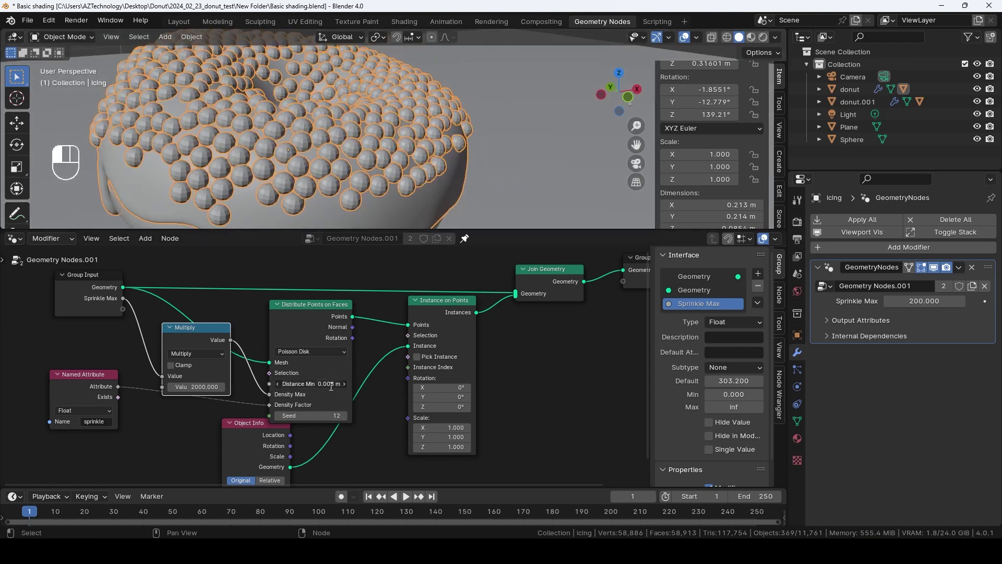
pyautogui.click(294, 385)
pyautogui.press('BackSpace')
pyautogui.write('2')
pyautogui.press('Return')
pyautogui.click(320, 386)
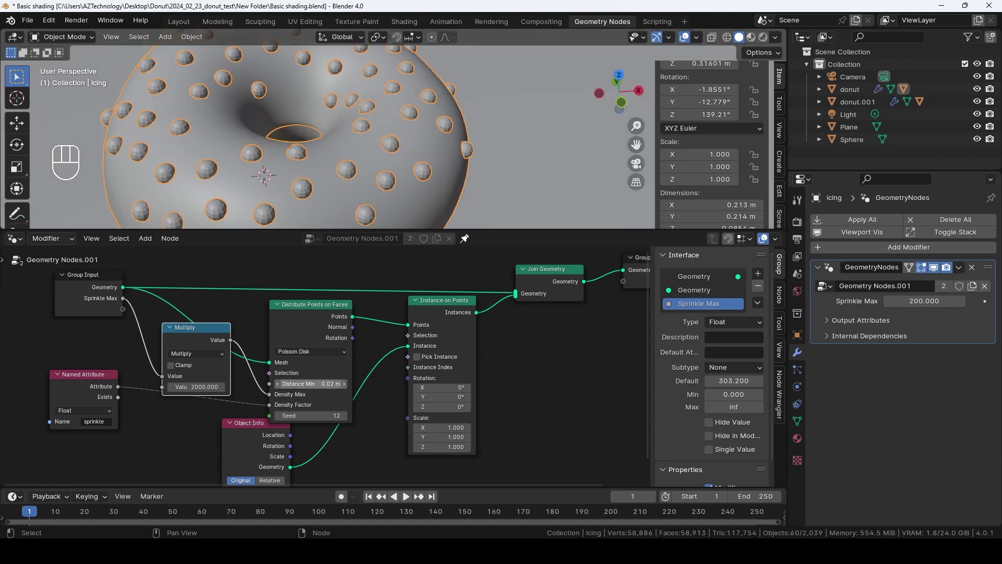
pyautogui.click(295, 386)
pyautogui.press('Return')
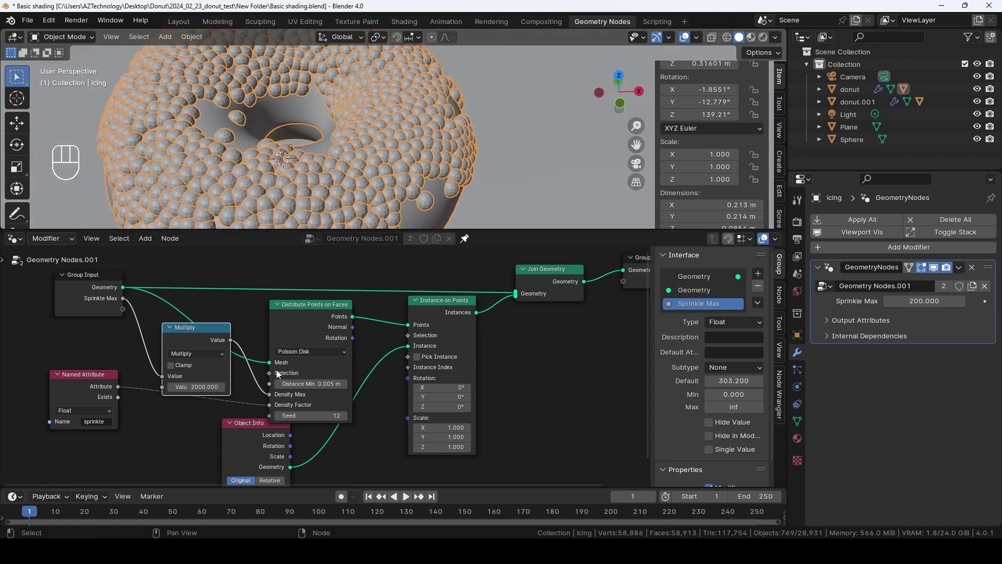
# Set Distance Min to 0.01 m on the Distribute Points on Faces node, matching the sphere's diameter
pyautogui.click(310, 386)
pyautogui.click(291, 383)
pyautogui.press('BackSpace')
pyautogui.write('1')
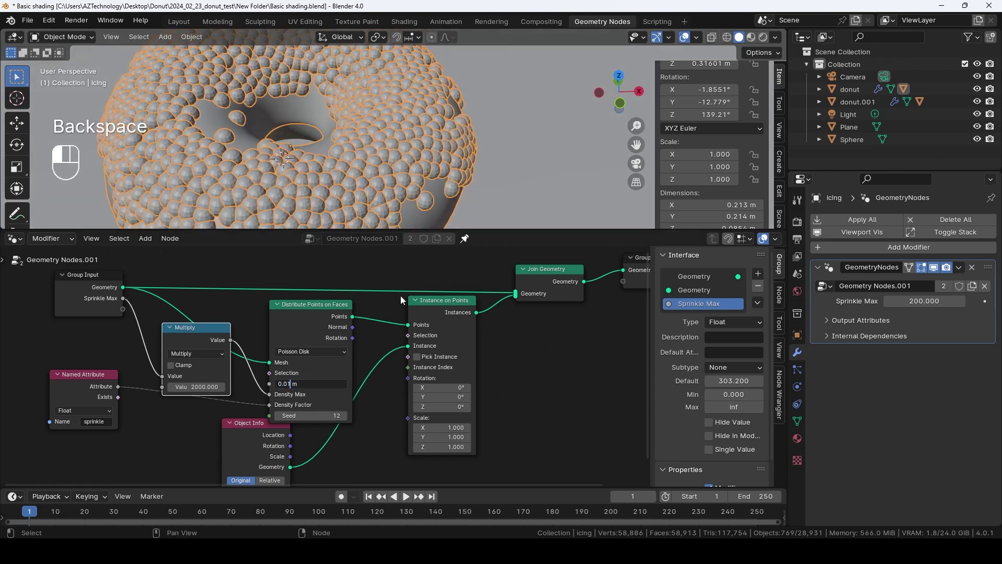
pyautogui.press('Return')
pyautogui.scroll(-3, 387, 133)
pyautogui.moveTo(334, 154); pyautogui.dragTo(434, 165, button='middle')
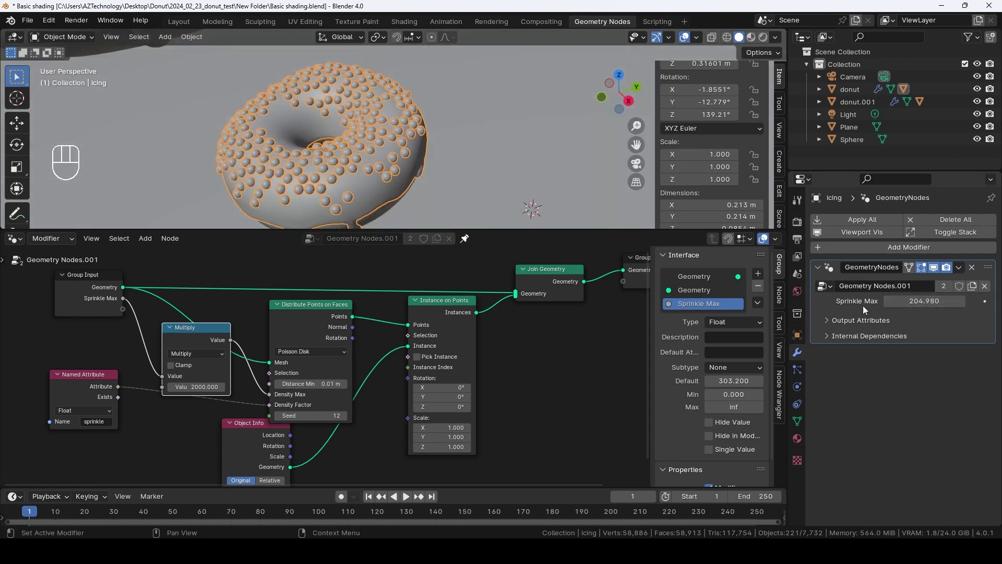
# Lower Sprinkle Max on the small donut's icing to 4.6 for a sparser scatter
pyautogui.moveTo(924, 301); pyautogui.dragTo(882, 300)
pyautogui.moveTo(417, 157); pyautogui.dragTo(498, 160, button='middle')
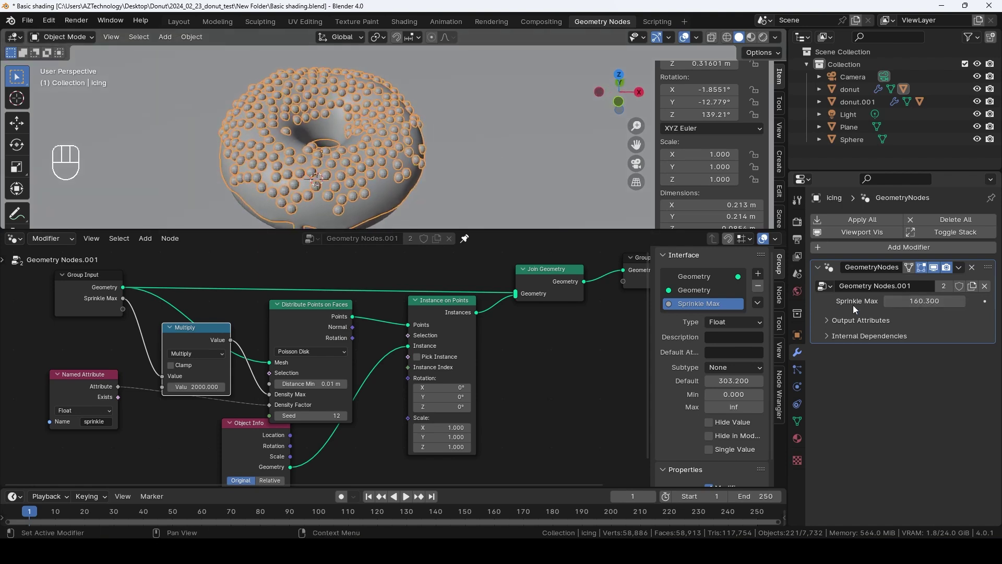
pyautogui.moveTo(922, 301); pyautogui.dragTo(887, 301)
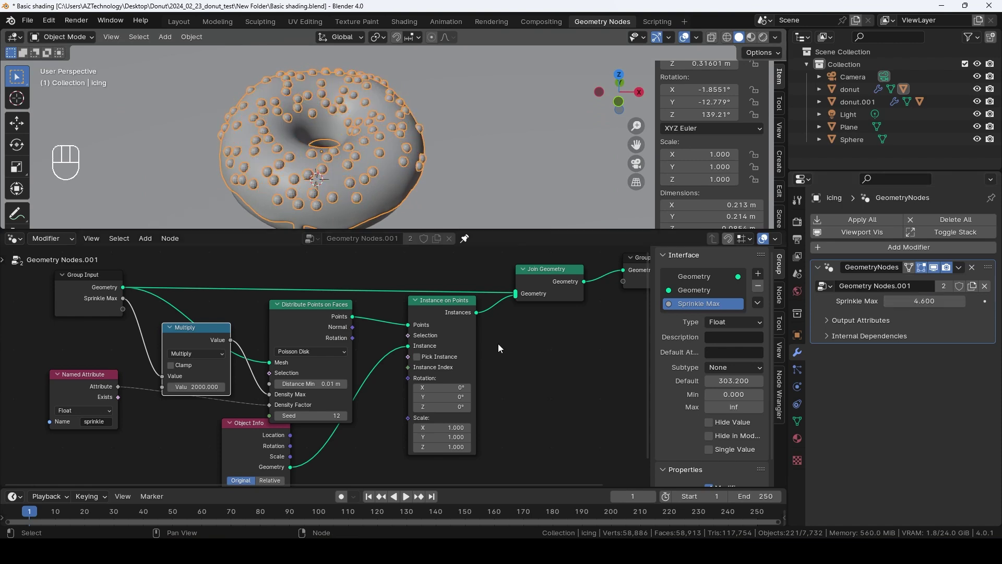
# Set the Multiply node's value to 500 and raise the icing's Sprinkle Max to 36.47
pyautogui.click(205, 386)
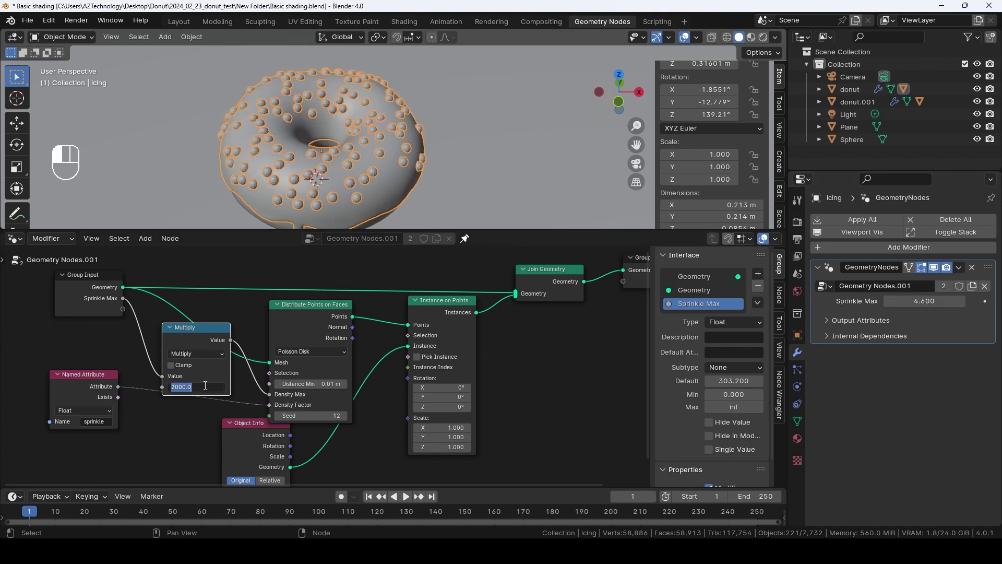
pyautogui.write('500')
pyautogui.press('Return')
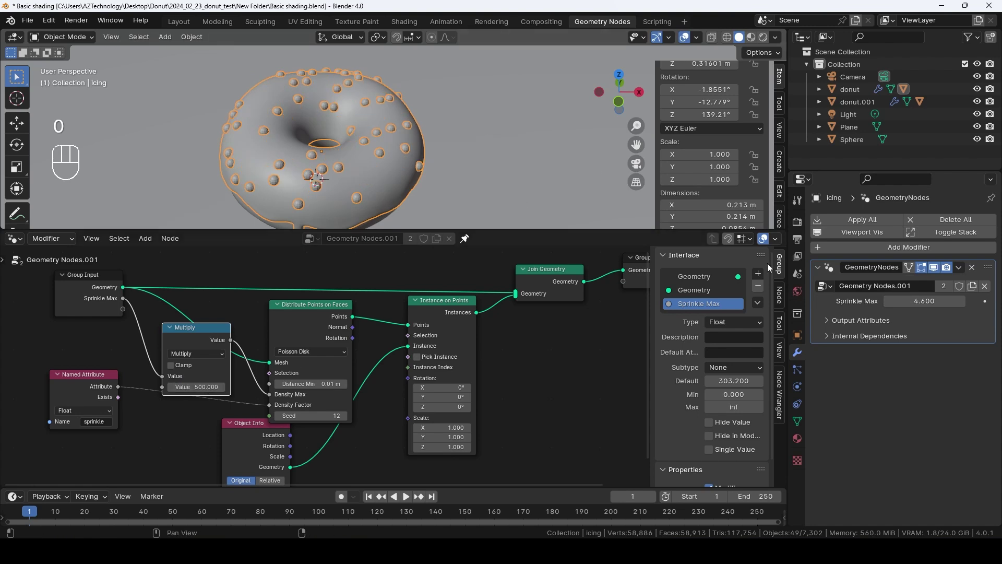
pyautogui.moveTo(924, 301); pyautogui.dragTo(958, 301)
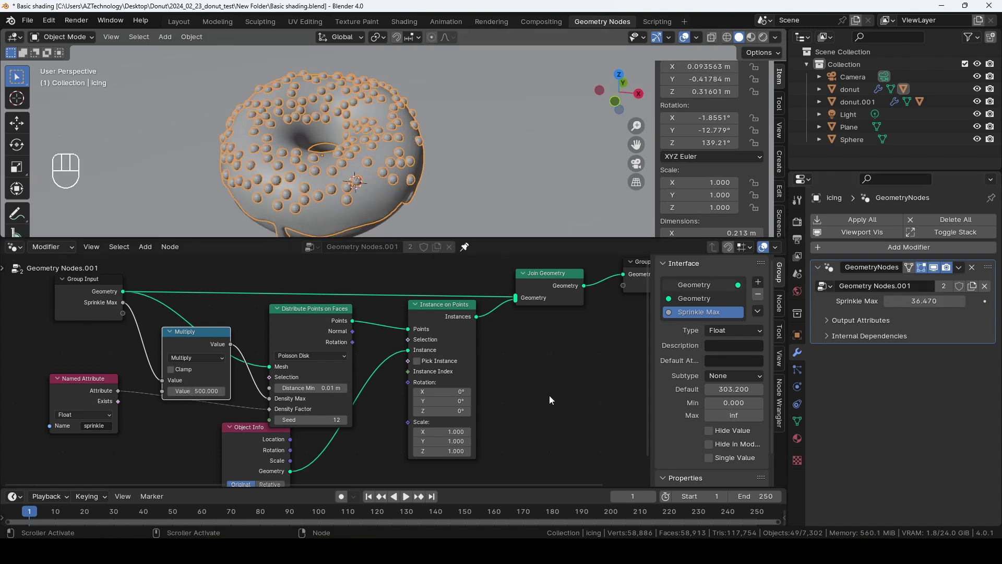
# Hide the node editor's sidebar and spread out the Join Geometry, Instance on Points and Object Info nodes
pyautogui.press('n')
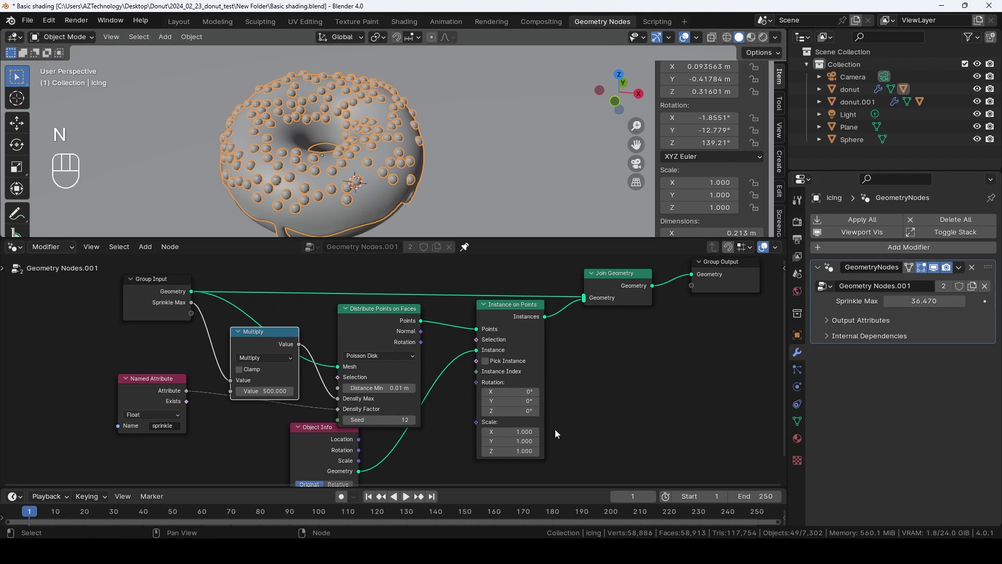
pyautogui.scroll(-3, 564, 394)
pyautogui.scroll(-2, 587, 380)
pyautogui.click(447, 329)
pyautogui.press('g')
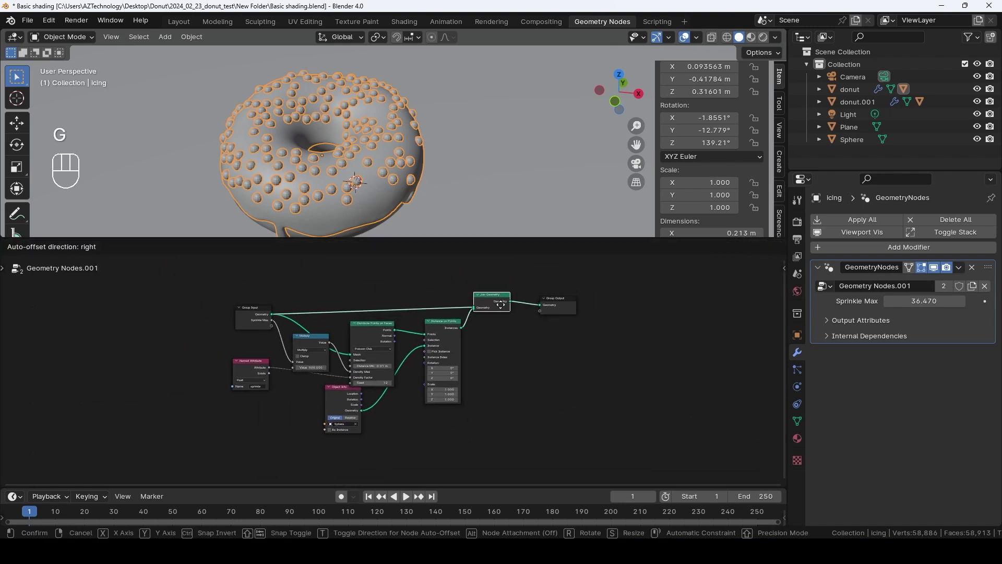
pyautogui.click(451, 329)
pyautogui.press('g')
pyautogui.click(478, 342)
pyautogui.click(346, 402)
pyautogui.press('g')
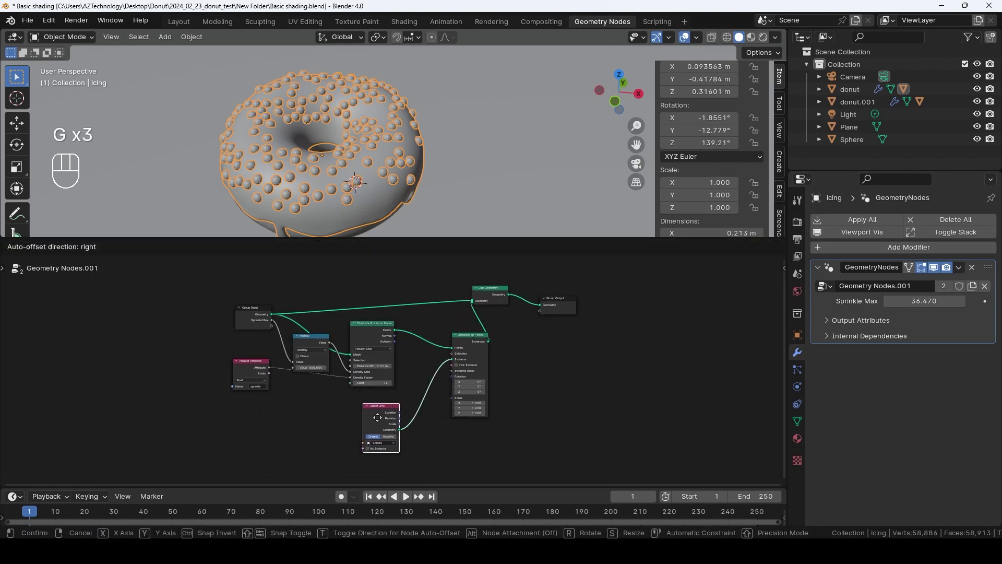
pyautogui.click(396, 438)
# Move the Distribute Points on Faces and Multiply nodes apart to make the node tree easier to read
pyautogui.click(371, 334)
pyautogui.press('g')
pyautogui.click(405, 340)
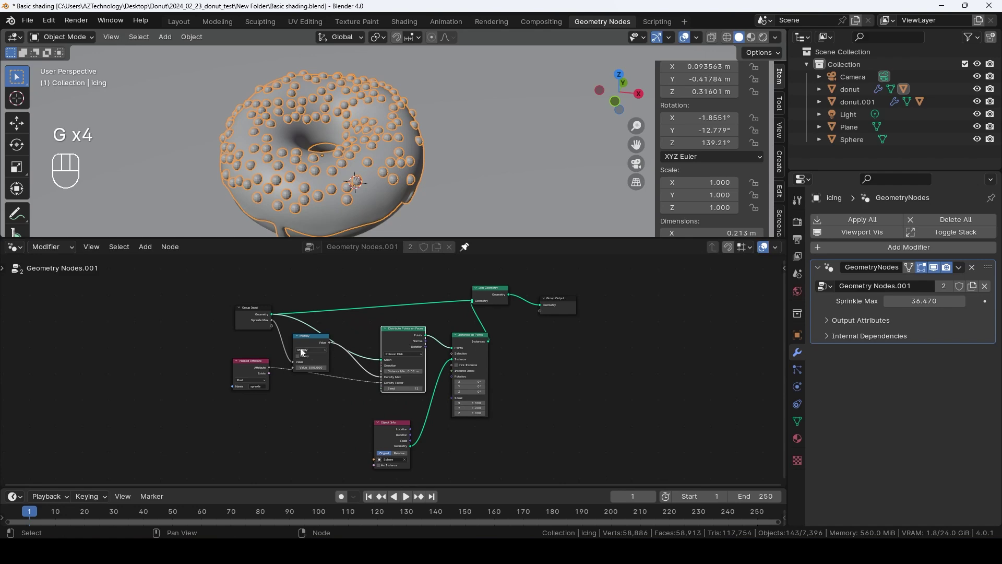
pyautogui.click(306, 340)
pyautogui.press('g')
pyautogui.click(299, 352)
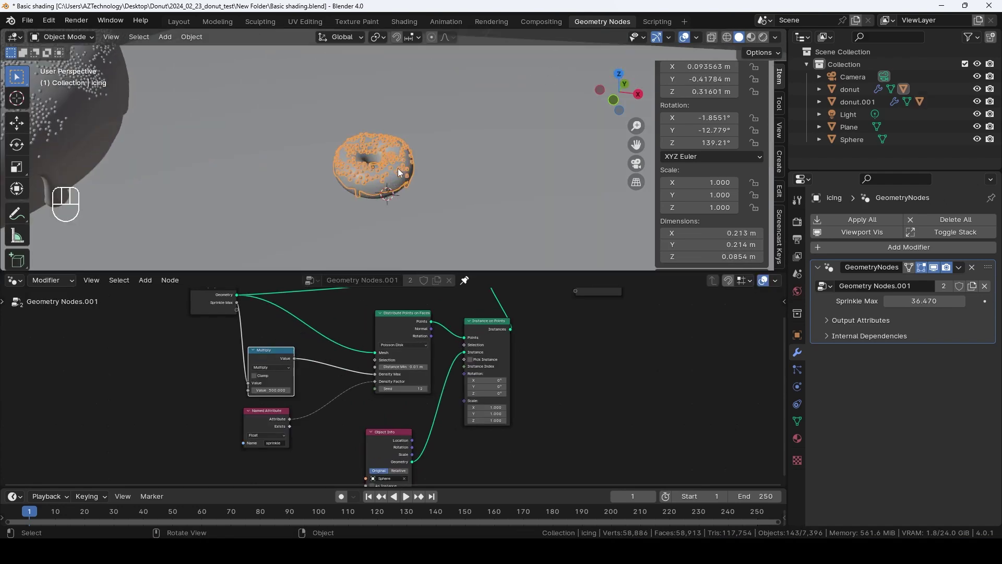
# Delete the large duplicate donut together with its sprinkled icing, leaving only the small donut
pyautogui.moveTo(397, 168); pyautogui.dragTo(402, 165, button='middle')
pyautogui.moveTo(228, 126); pyautogui.dragTo(324, 142, button='middle')
pyautogui.scroll(2, 330, 146)
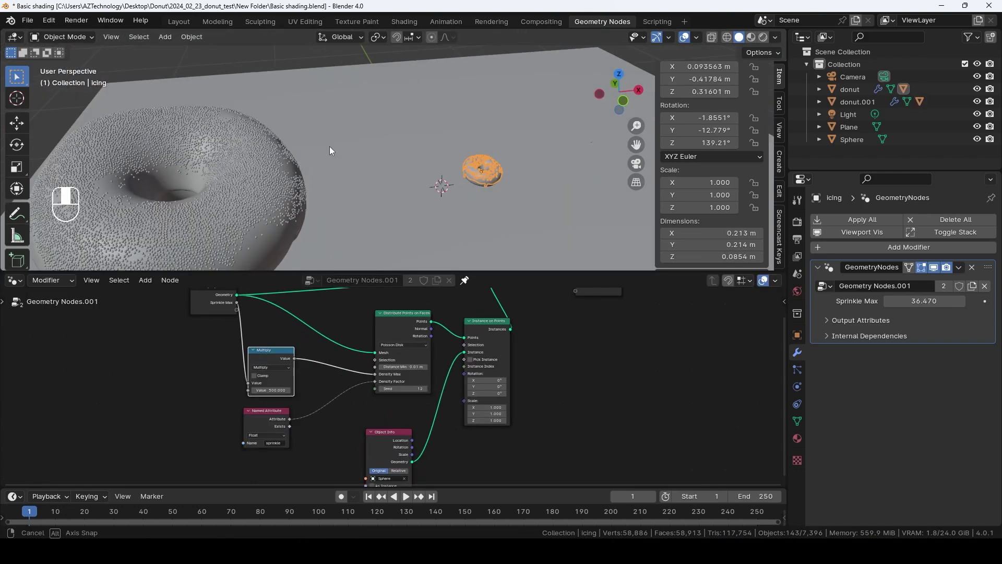
pyautogui.click(264, 179)
pyautogui.keyDown('shift'); pyautogui.moveTo(264, 178); pyautogui.dragTo(384, 155, button='middle'); pyautogui.keyUp('shift')
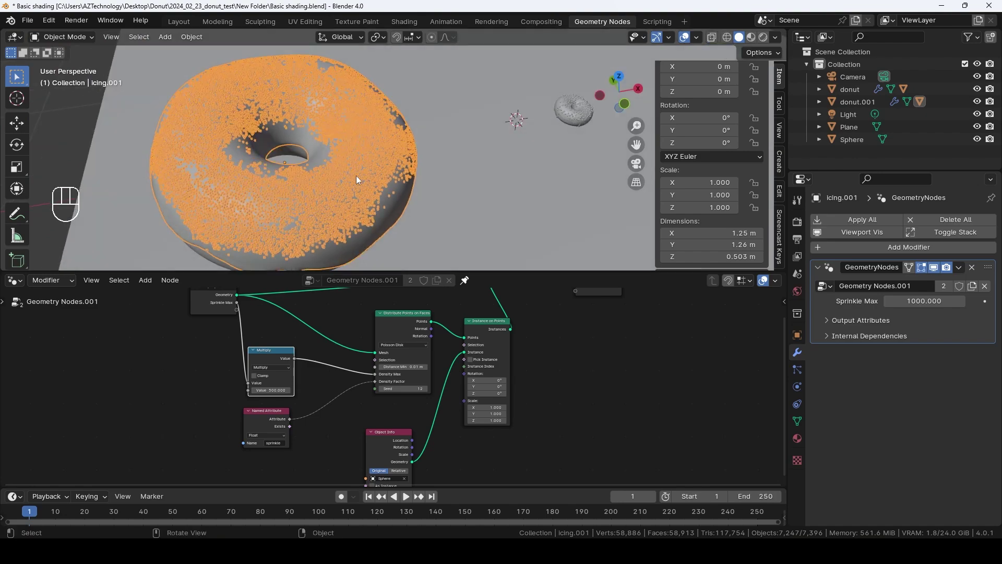
pyautogui.scroll(5, 356, 152)
pyautogui.scroll(-7, 349, 164)
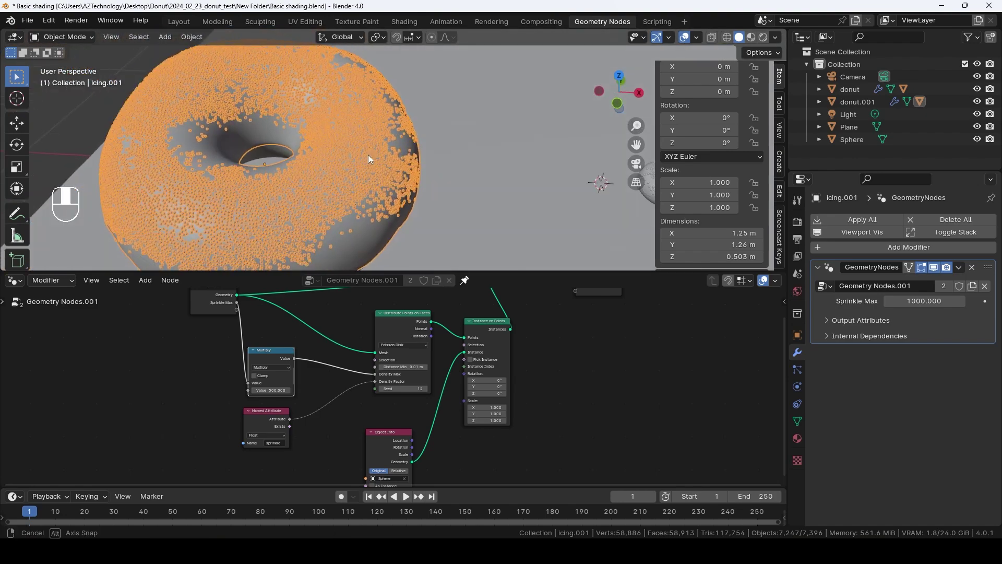
pyautogui.moveTo(409, 165); pyautogui.dragTo(389, 162, button='middle')
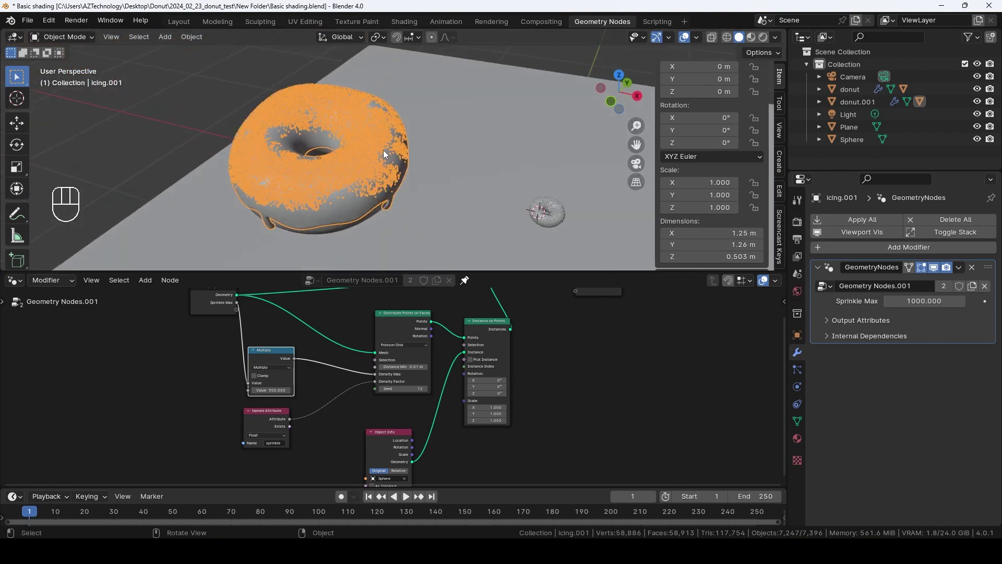
pyautogui.press('x')
pyautogui.click(377, 152)
pyautogui.press('x')
pyautogui.click(377, 152)
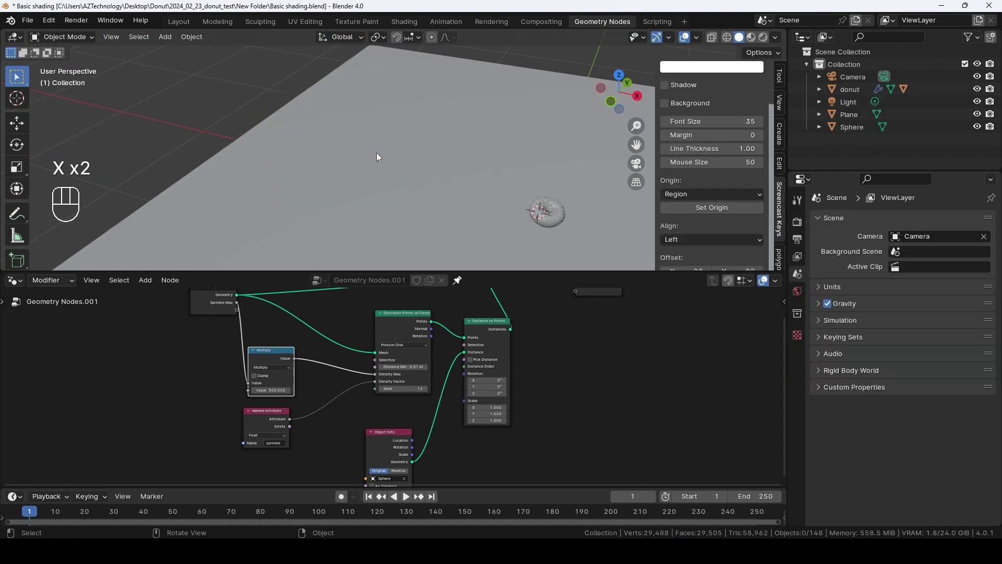
# Select the small donut's icing and switch the viewport shading to Material Preview
pyautogui.moveTo(377, 153); pyautogui.dragTo(347, 151, button='middle')
pyautogui.keyDown('shift'); pyautogui.moveTo(347, 152); pyautogui.dragTo(259, 121, button='middle'); pyautogui.keyUp('shift')
pyautogui.scroll(6, 266, 137)
pyautogui.click(334, 144)
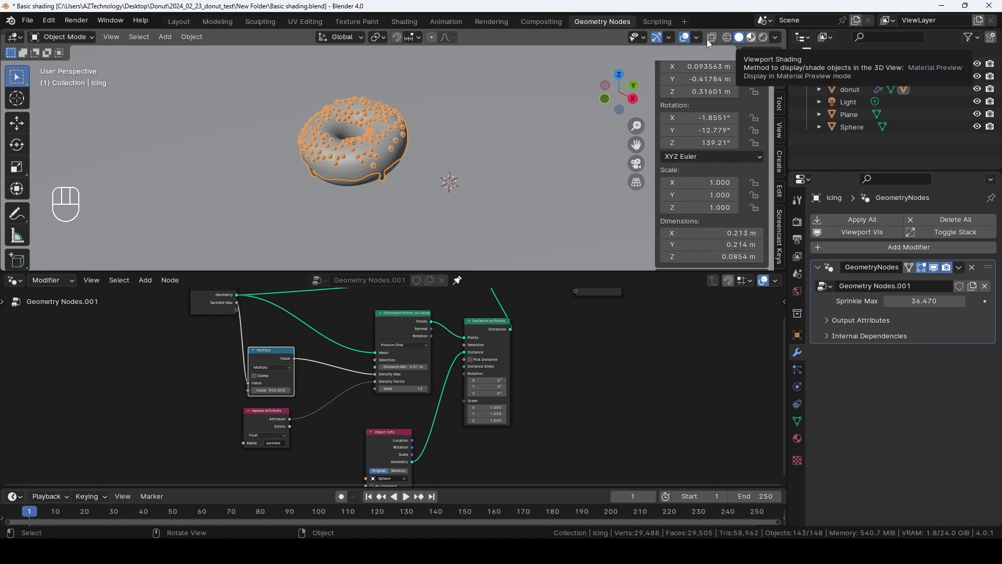
pyautogui.click(751, 37)
# Examine the sprinkle distribution on the donut's icing up close and from several angles
pyautogui.moveTo(524, 175)
pyautogui.mouseDown(button='middle')
pyautogui.moveTo(421, 124)
pyautogui.moveTo(450, 118)
pyautogui.moveTo(475, 162)
pyautogui.moveTo(448, 153)
pyautogui.moveTo(502, 134)
pyautogui.moveTo(408, 172)
pyautogui.moveTo(393, 135)
pyautogui.moveTo(462, 156)
pyautogui.moveTo(483, 148)
pyautogui.moveTo(421, 149)
pyautogui.mouseUp(button='middle')
pyautogui.scroll(3, 414, 149)
pyautogui.click(428, 119)
pyautogui.scroll(2, 471, 164)
pyautogui.click(447, 162)
pyautogui.scroll(-2, 457, 172)
pyautogui.scroll(2, 475, 151)
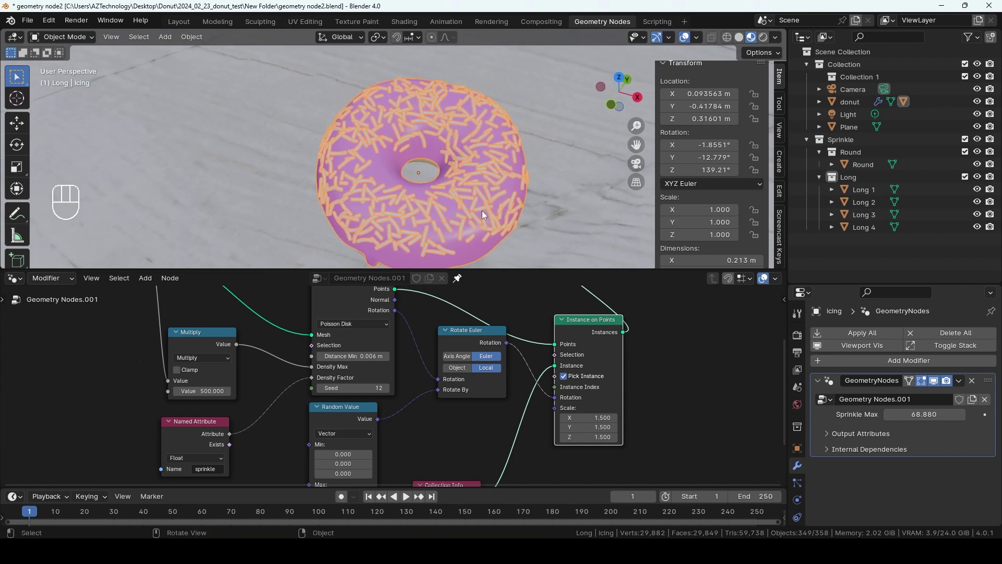
pyautogui.moveTo(479, 209); pyautogui.dragTo(507, 168, button='middle')
pyautogui.moveTo(468, 212)
pyautogui.mouseDown(button='middle')
pyautogui.moveTo(450, 224)
pyautogui.moveTo(393, 220)
pyautogui.moveTo(467, 199)
pyautogui.moveTo(462, 214)
pyautogui.mouseUp(button='middle')
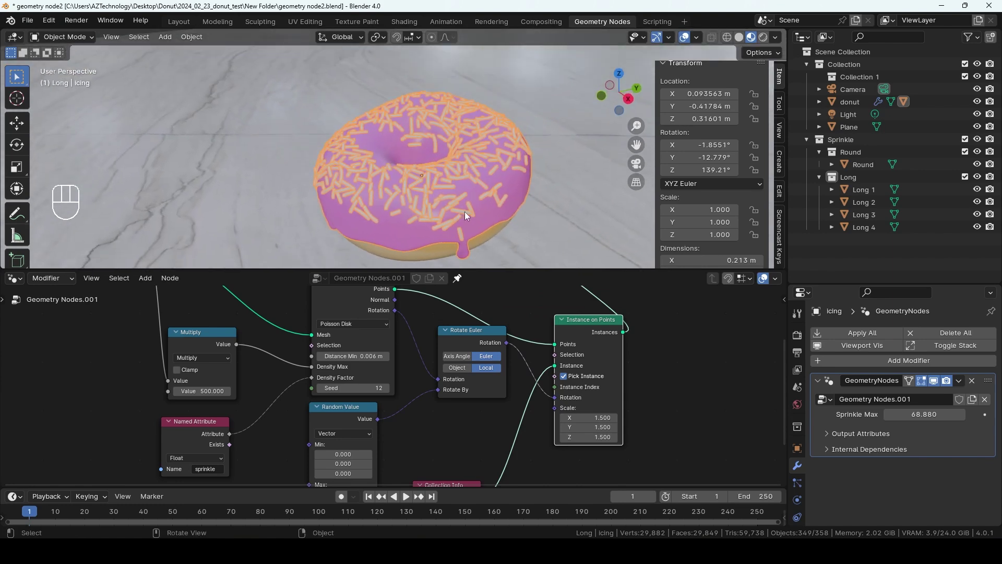